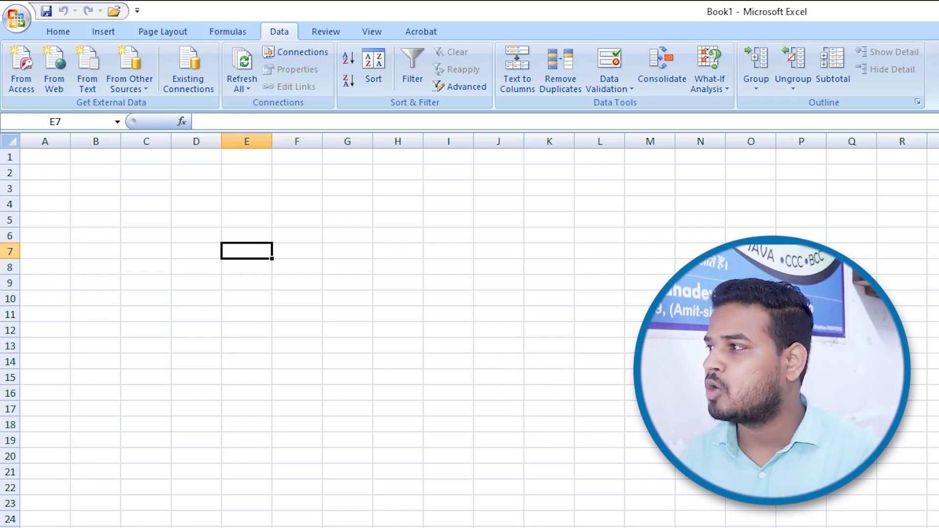
{"action": "key", "text": "ctrl+F5"}
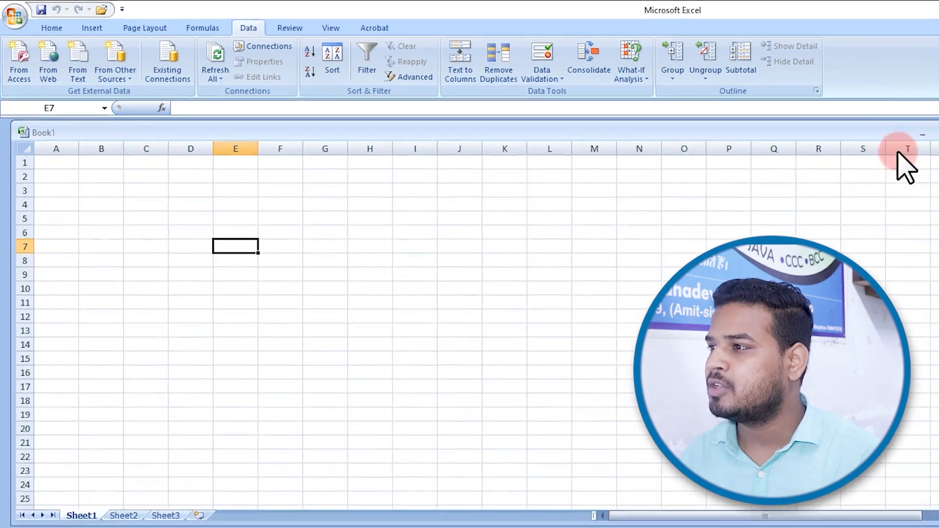
{"action": "left_click_drag", "start_coordinate": [910, 133], "coordinate": [782, 146]}
{"action": "left_click", "coordinate": [802, 145]}
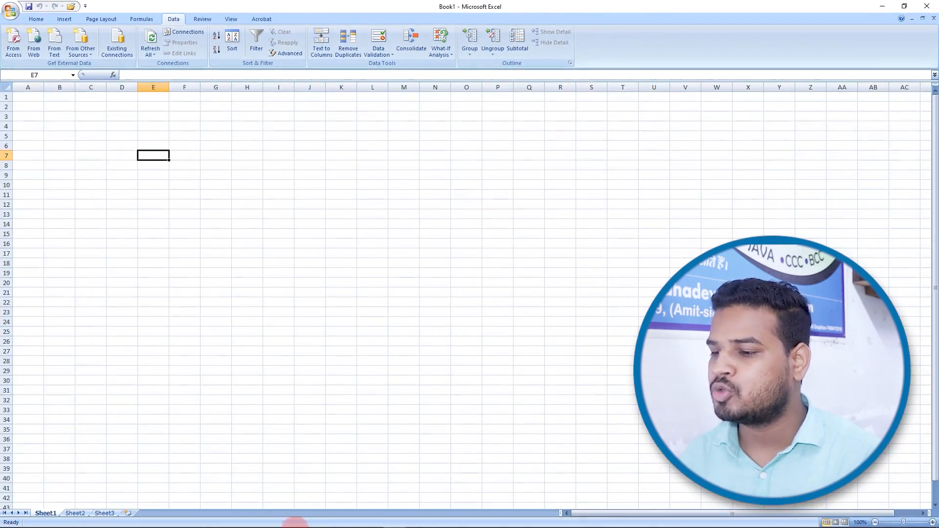
Step: Switch to the Book2 workbook window
{"action": "left_click", "coordinate": [396, 517]}
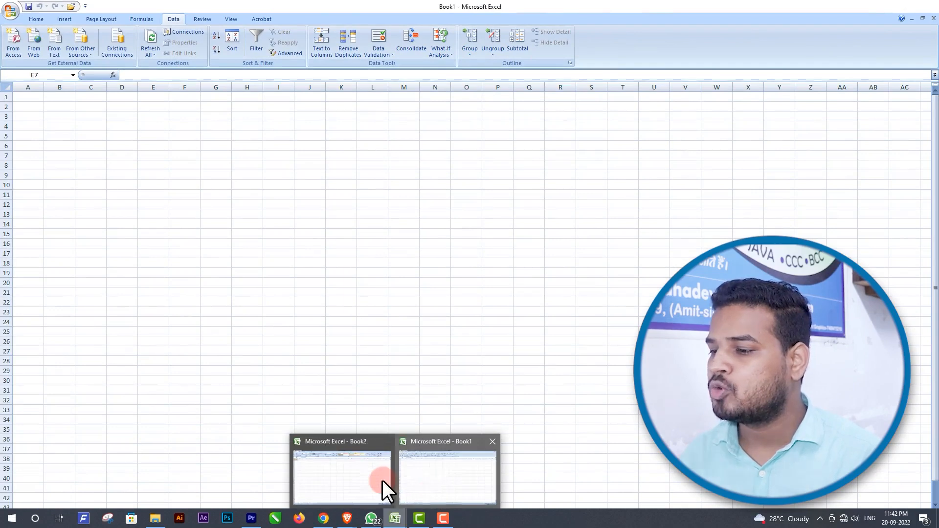
{"action": "left_click", "coordinate": [414, 469]}
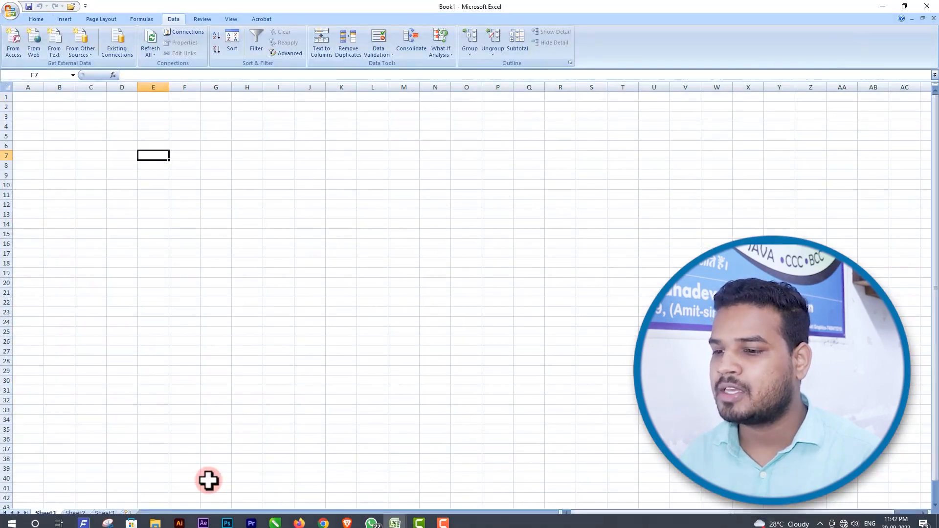
{"action": "mouse_move", "coordinate": [443, 527]}
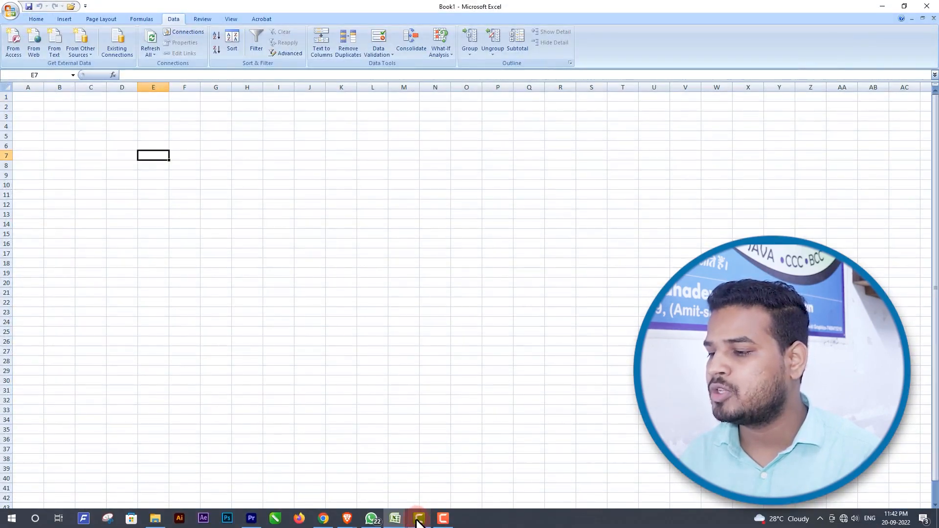
{"action": "left_click", "coordinate": [394, 518]}
{"action": "left_click", "coordinate": [358, 484]}
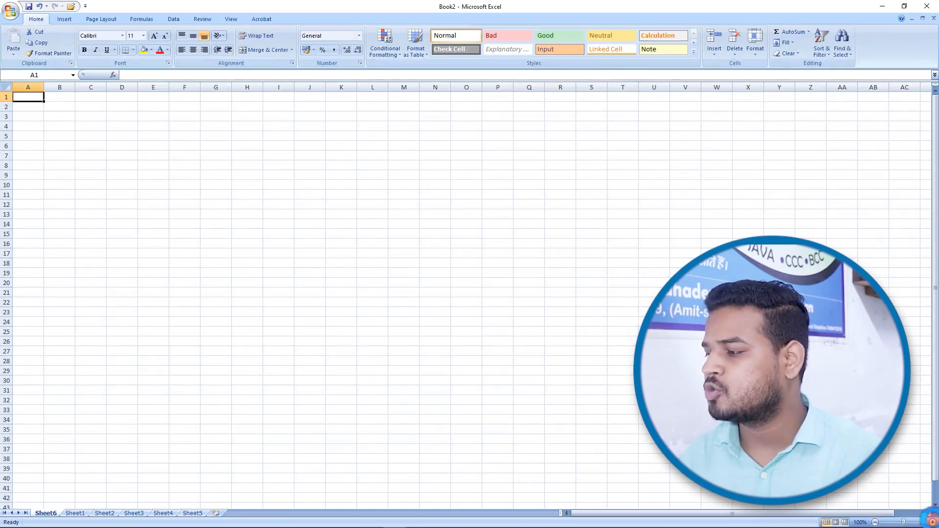
Step: Find the employee salary table on Sheet5 and move that sheet between Sheet2 and Sheet3
{"action": "left_click", "coordinate": [932, 523]}
{"action": "left_click", "coordinate": [932, 522]}
{"action": "left_click", "coordinate": [932, 522]}
{"action": "left_click", "coordinate": [932, 522]}
{"action": "left_click", "coordinate": [932, 522]}
{"action": "left_click", "coordinate": [84, 514]}
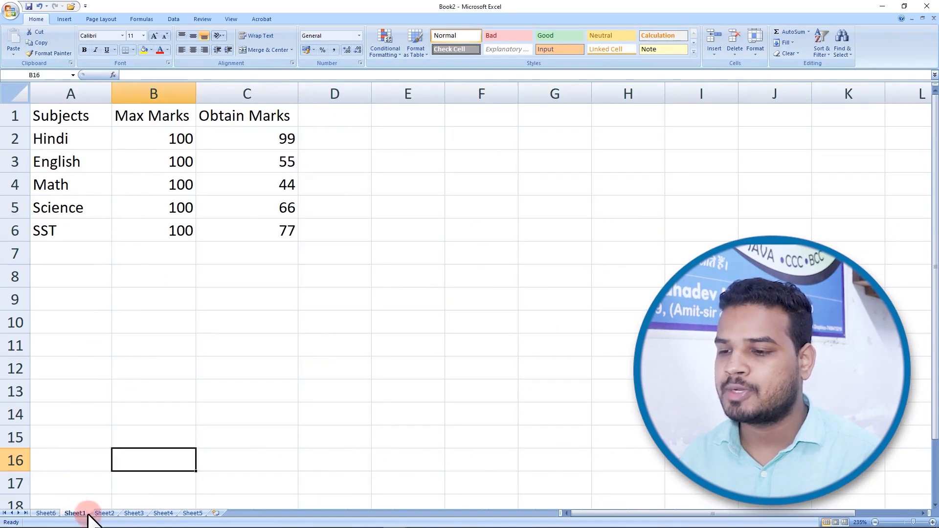
{"action": "left_click", "coordinate": [104, 513]}
{"action": "left_click", "coordinate": [134, 513]}
{"action": "left_click", "coordinate": [171, 513]}
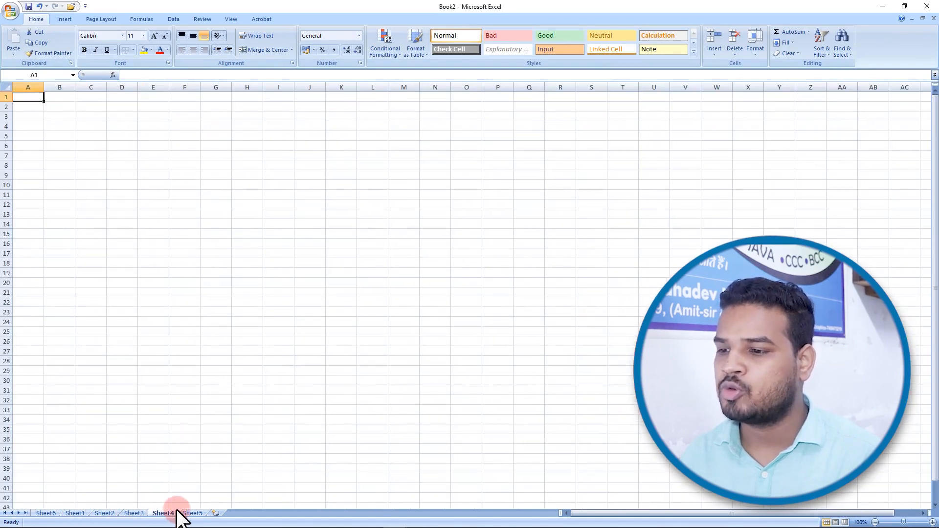
{"action": "left_click", "coordinate": [191, 512]}
{"action": "left_click_drag", "start_coordinate": [188, 517], "coordinate": [141, 511]}
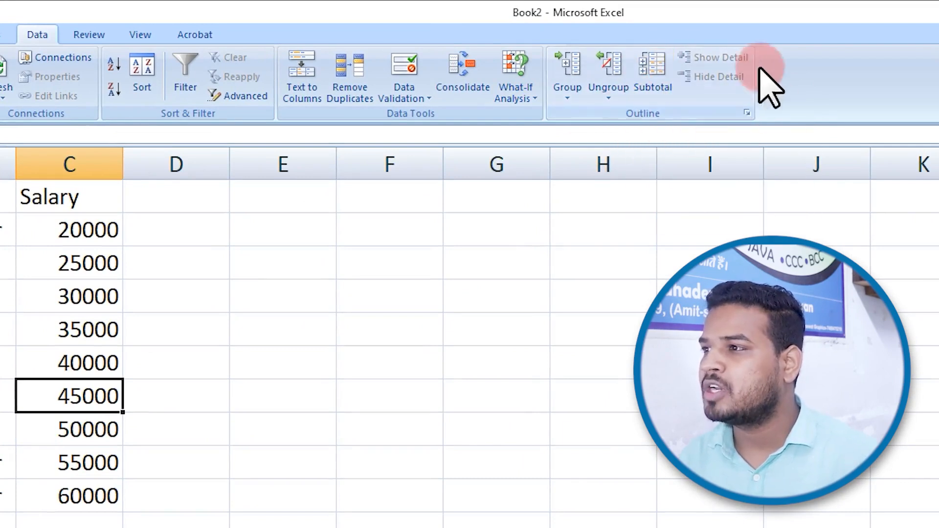
Step: Group rows 2 to 10, which hold the employee records
{"action": "left_click_drag", "start_coordinate": [0, 197], "coordinate": [82, 489]}
{"action": "left_click", "coordinate": [182, 399]}
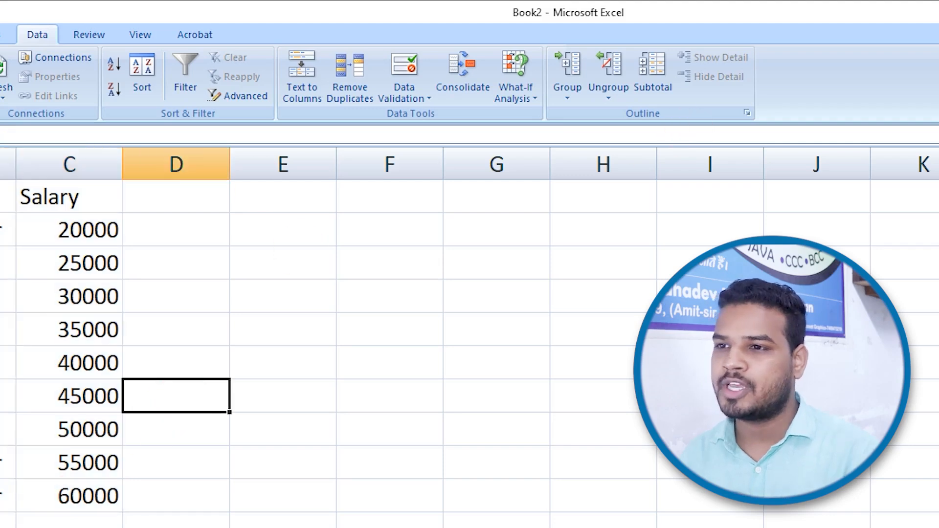
{"action": "left_click", "coordinate": [0, 197]}
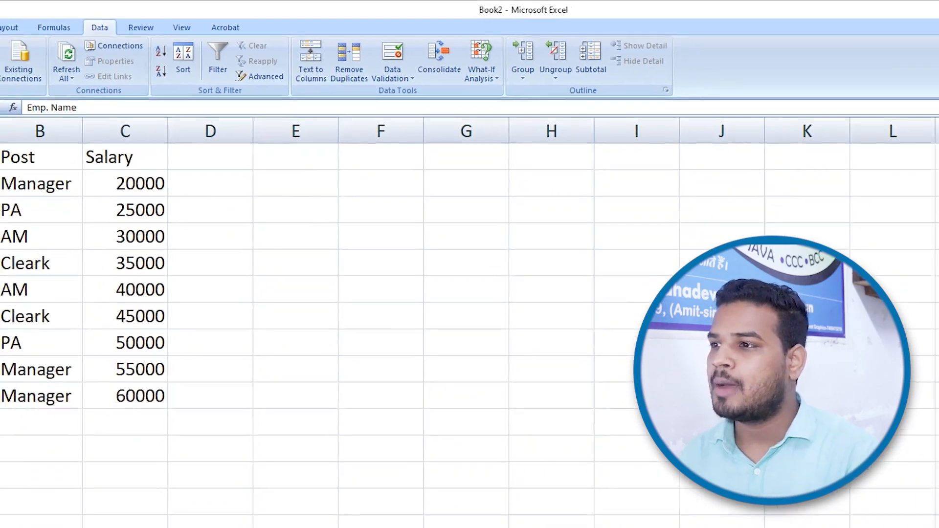
{"action": "left_click_drag", "start_coordinate": [10, 127], "coordinate": [28, 280]}
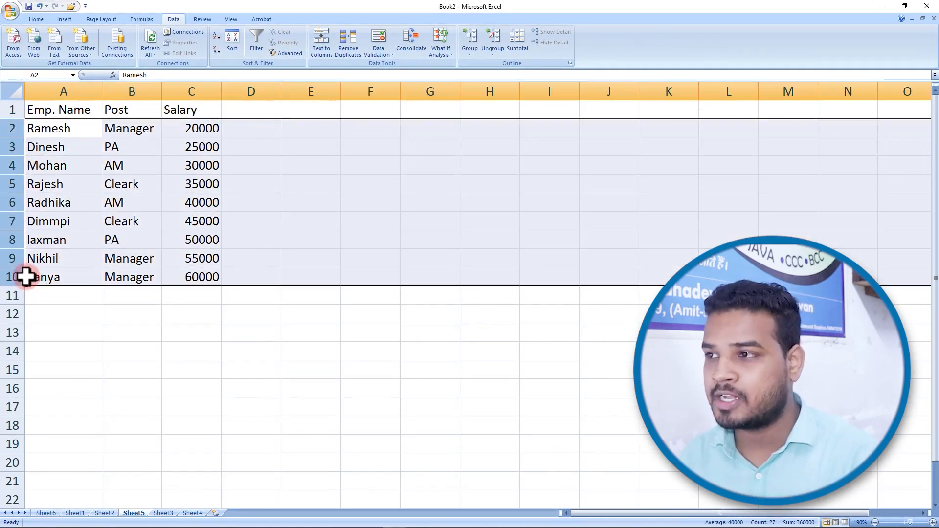
{"action": "left_click_drag", "start_coordinate": [9, 134], "coordinate": [1, 277]}
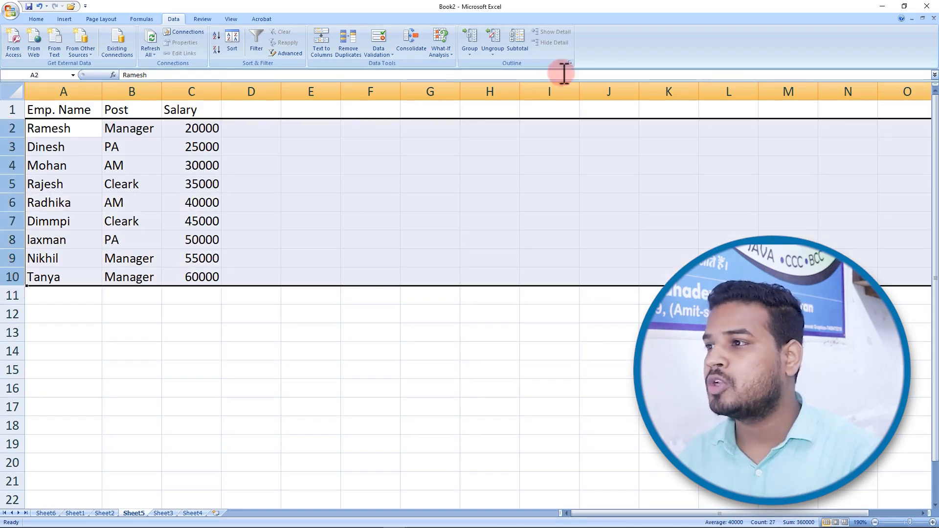
{"action": "left_click", "coordinate": [471, 40]}
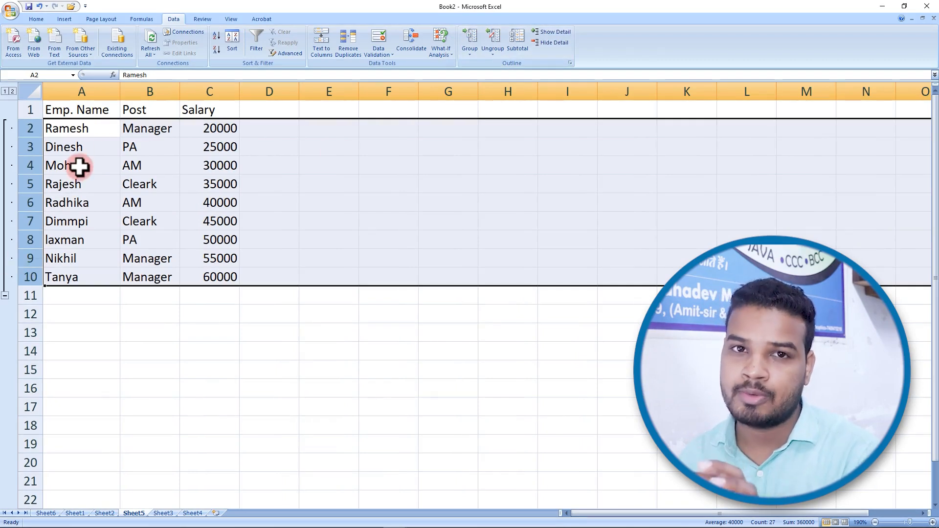
Step: Collapse the employee row group and expand it again
{"action": "left_click", "coordinate": [5, 295]}
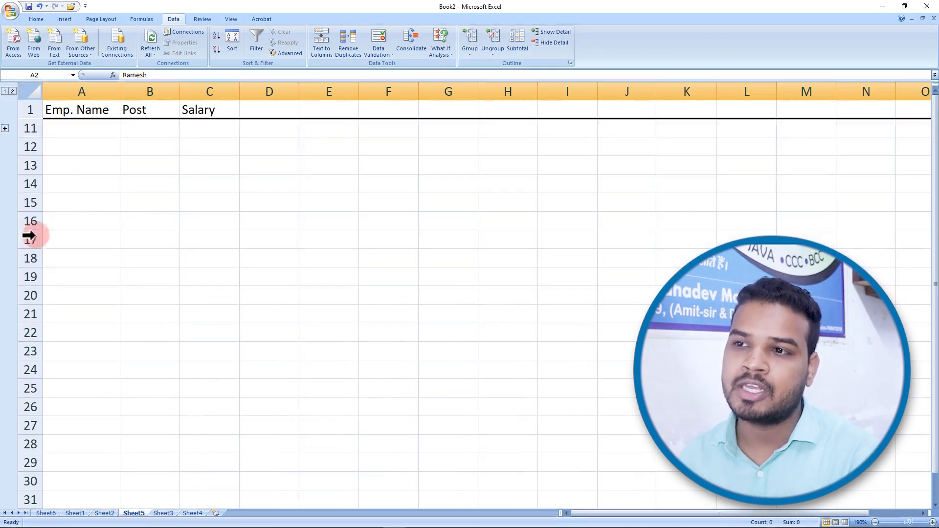
{"action": "left_click", "coordinate": [5, 128]}
{"action": "left_click", "coordinate": [140, 220]}
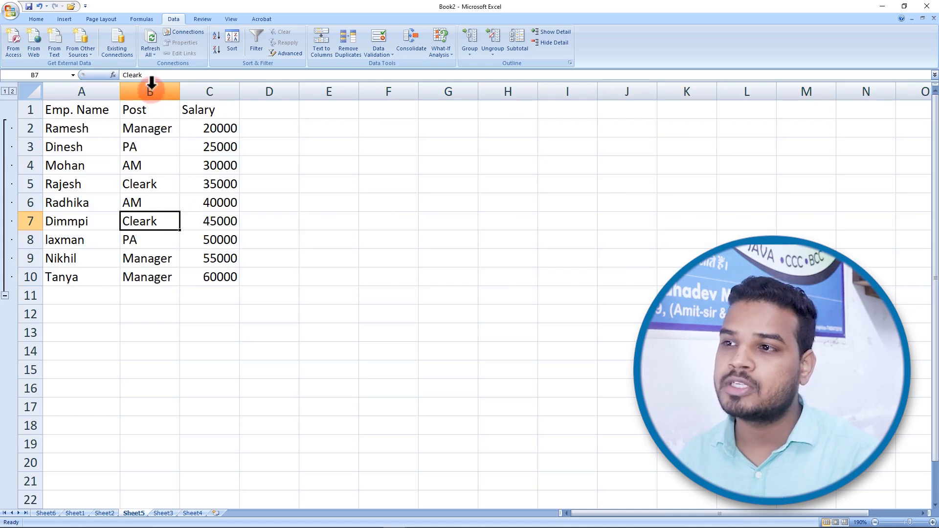
Step: Group the Post and Salary columns, and collapse and expand the column group to check it
{"action": "left_click_drag", "start_coordinate": [151, 83], "coordinate": [209, 92]}
{"action": "left_click", "coordinate": [472, 39]}
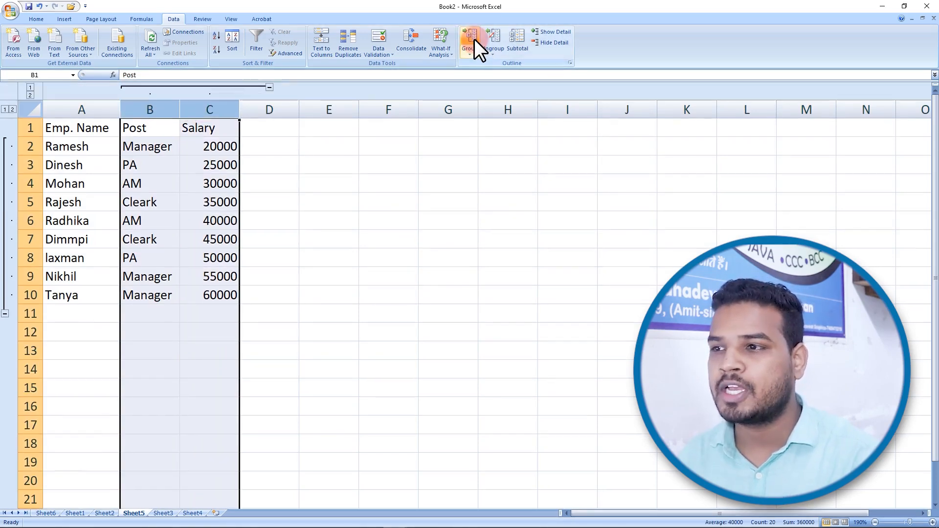
{"action": "left_click", "coordinate": [269, 87]}
{"action": "left_click", "coordinate": [152, 89]}
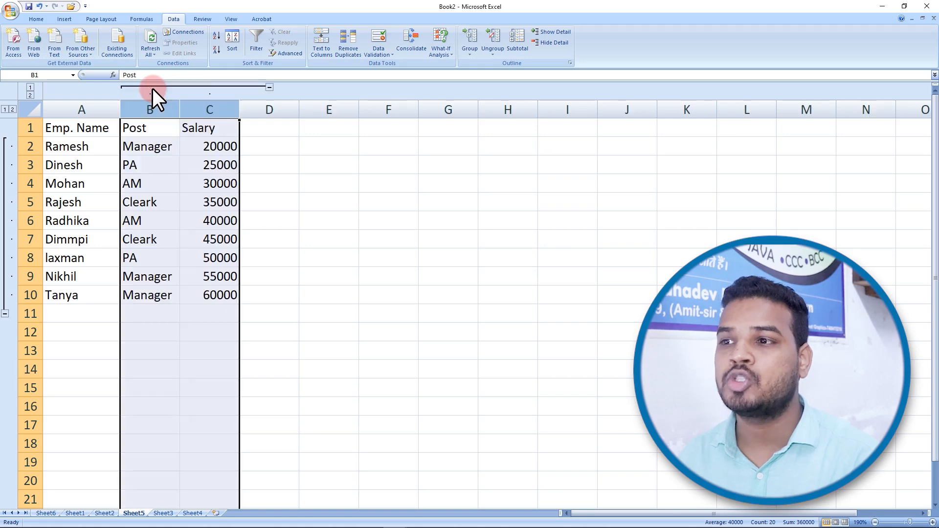
{"action": "left_click", "coordinate": [181, 165]}
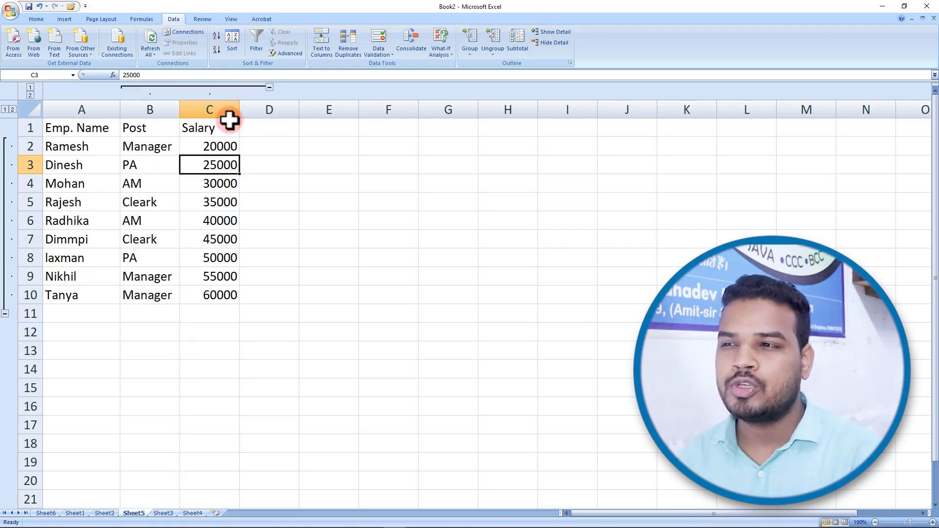
{"action": "left_click", "coordinate": [269, 88]}
{"action": "left_click", "coordinate": [149, 87]}
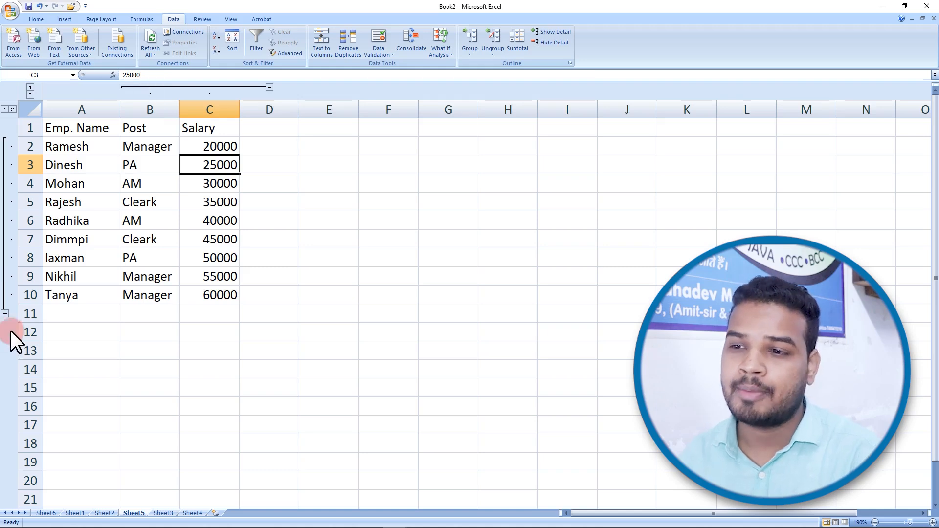
Step: Collapse and expand the row group, and collapse both the row and column groups
{"action": "left_click", "coordinate": [5, 314]}
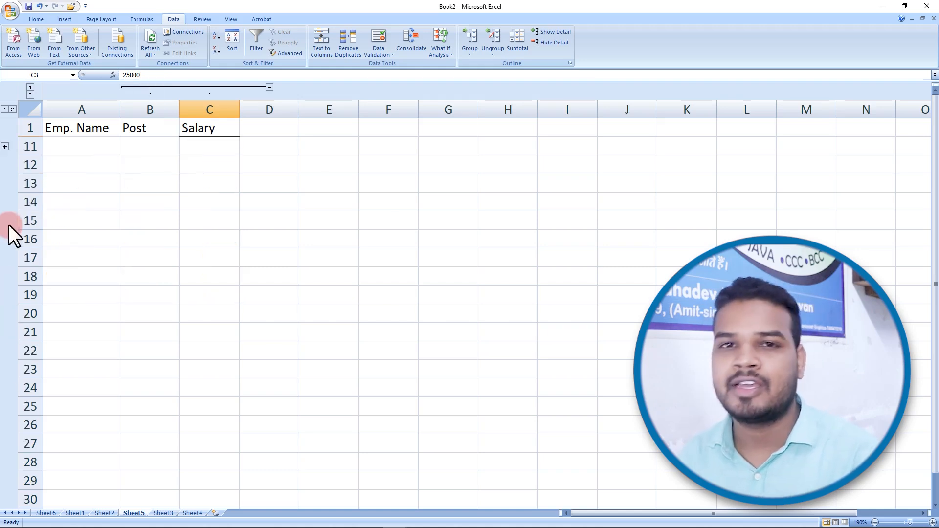
{"action": "left_click", "coordinate": [5, 147]}
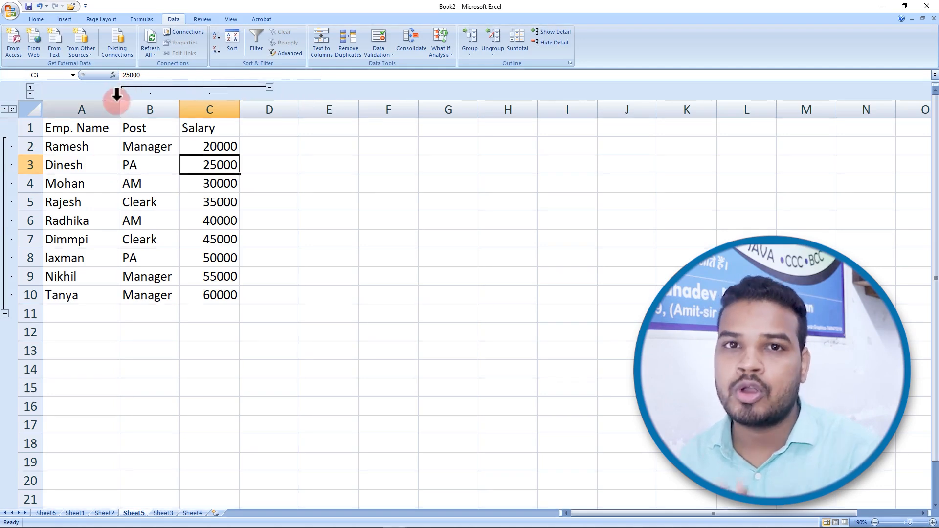
{"action": "left_click", "coordinate": [5, 313]}
{"action": "left_click", "coordinate": [269, 87]}
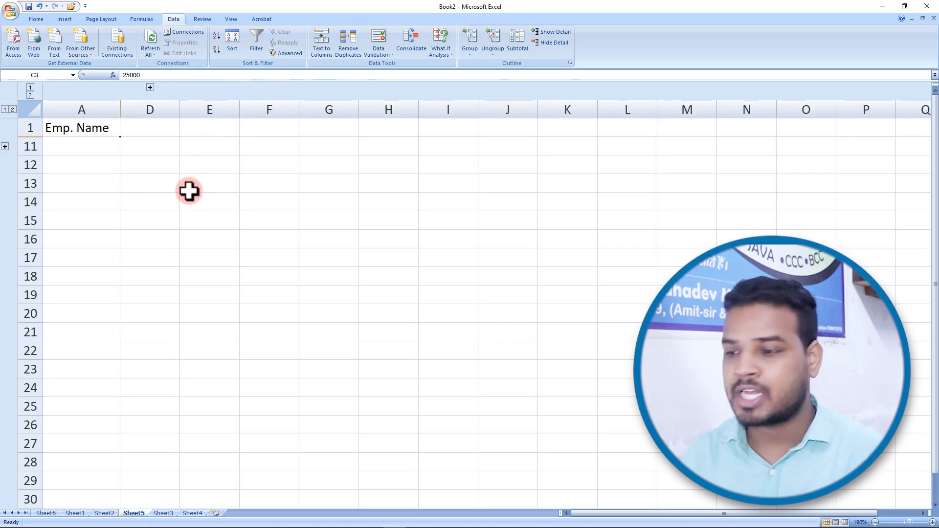
Step: Toggle the outline symbols off and on, and expand both the column and row groups
{"action": "key", "text": "ctrl+8"}
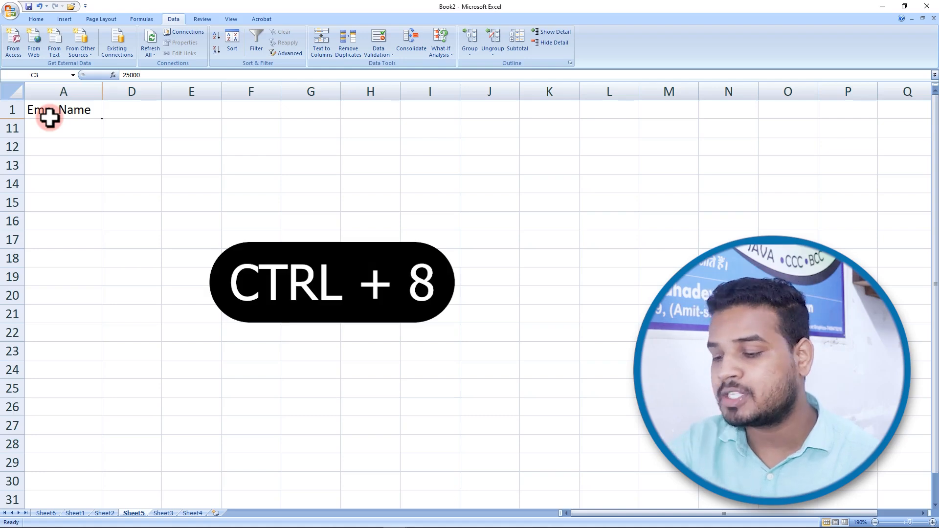
{"action": "key", "text": "ctrl+8"}
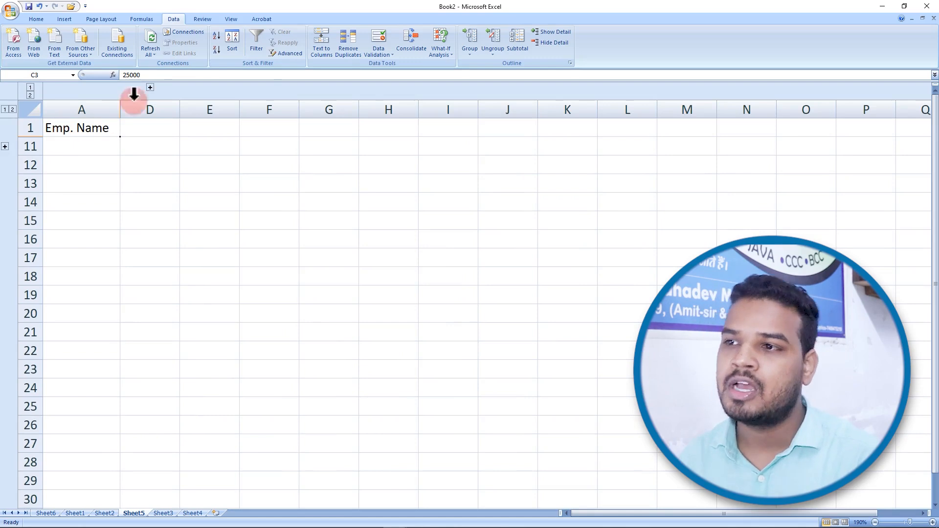
{"action": "left_click", "coordinate": [150, 89]}
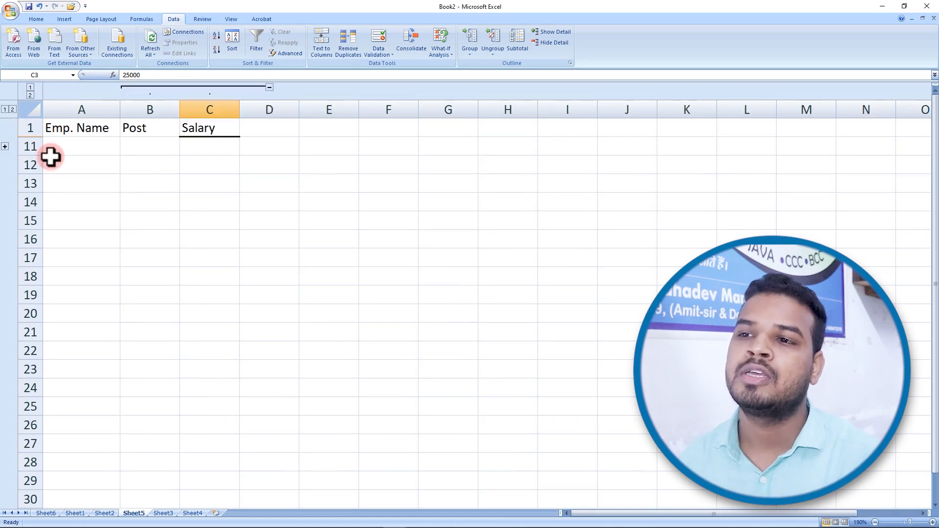
{"action": "left_click", "coordinate": [5, 147]}
{"action": "left_click", "coordinate": [182, 153]}
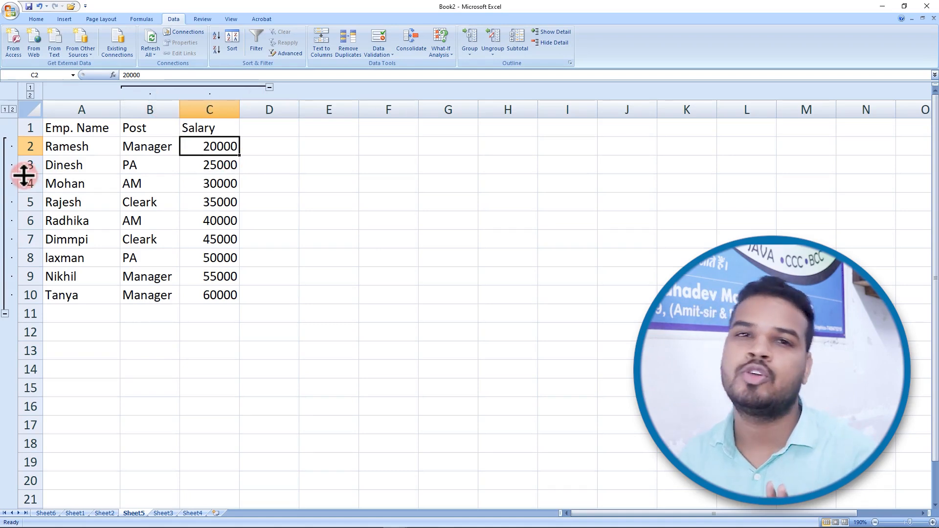
Step: Ungroup the Post and Salary columns and the employee rows 2 to 10
{"action": "left_click_drag", "start_coordinate": [151, 106], "coordinate": [209, 106]}
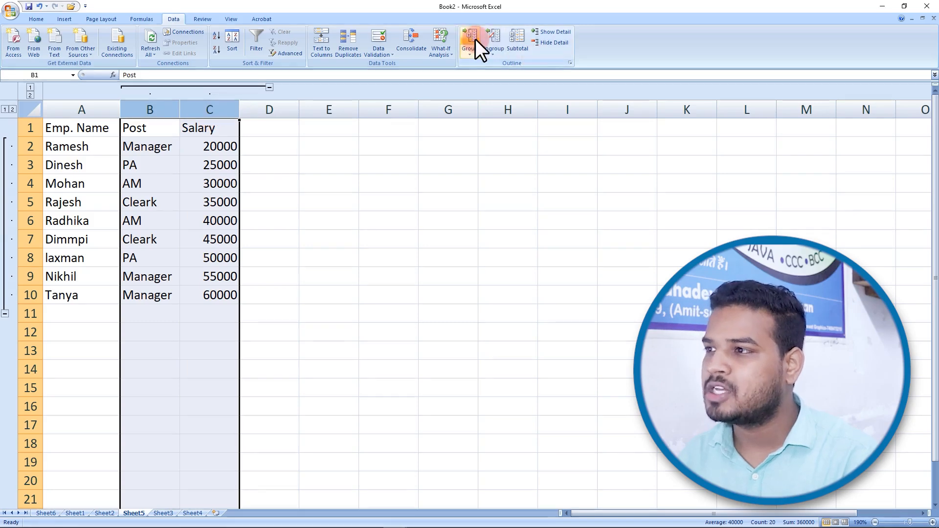
{"action": "left_click", "coordinate": [494, 36]}
{"action": "left_click_drag", "start_coordinate": [27, 128], "coordinate": [26, 277]}
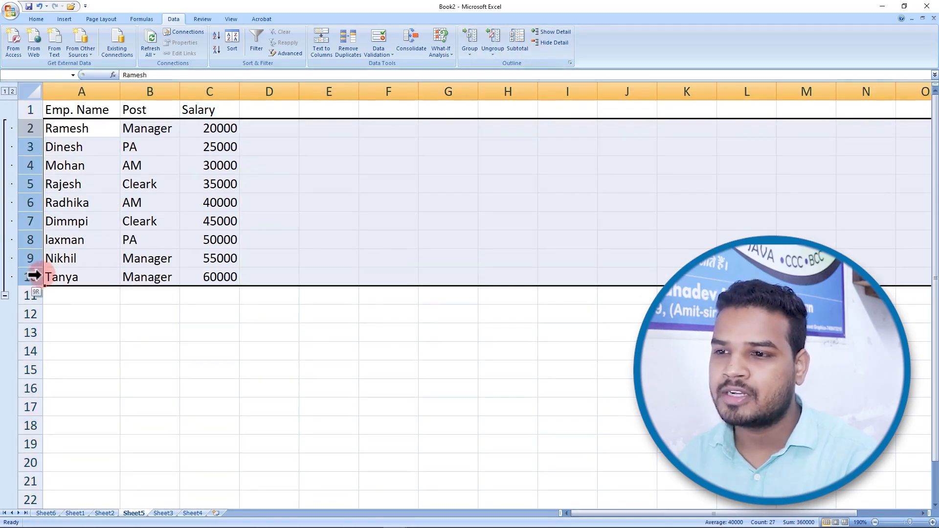
{"action": "left_click", "coordinate": [490, 37]}
{"action": "left_click", "coordinate": [145, 189]}
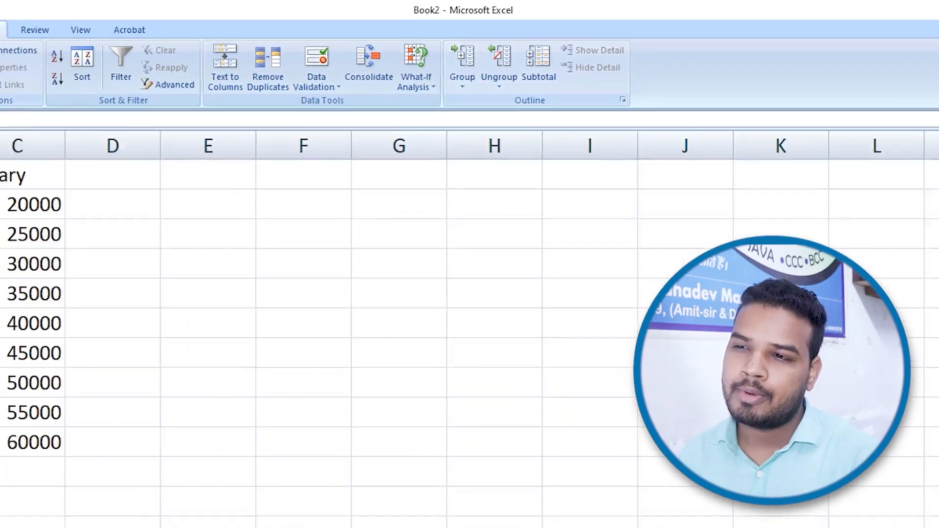
Step: Sort the employee table by the Post column in ascending A to Z order
{"action": "left_click_drag", "start_coordinate": [54, 109], "coordinate": [197, 279]}
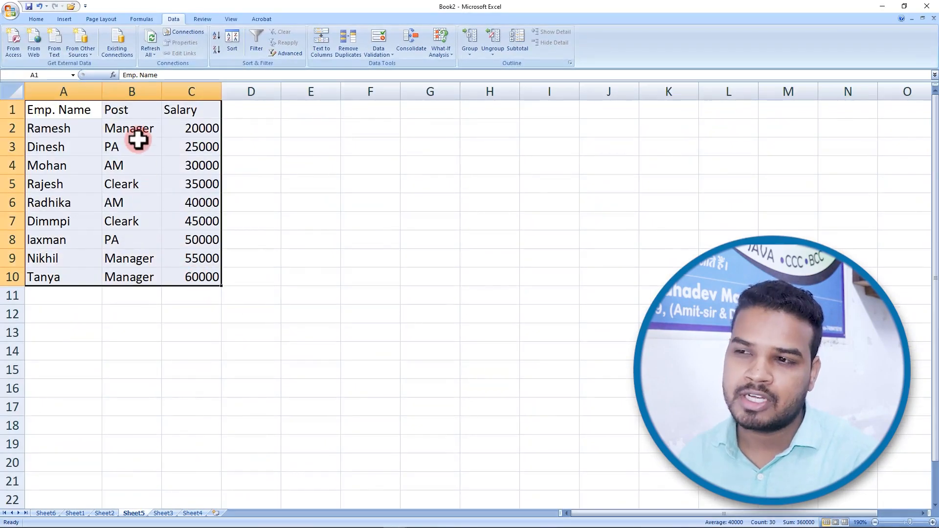
{"action": "left_click_drag", "start_coordinate": [134, 128], "coordinate": [151, 274]}
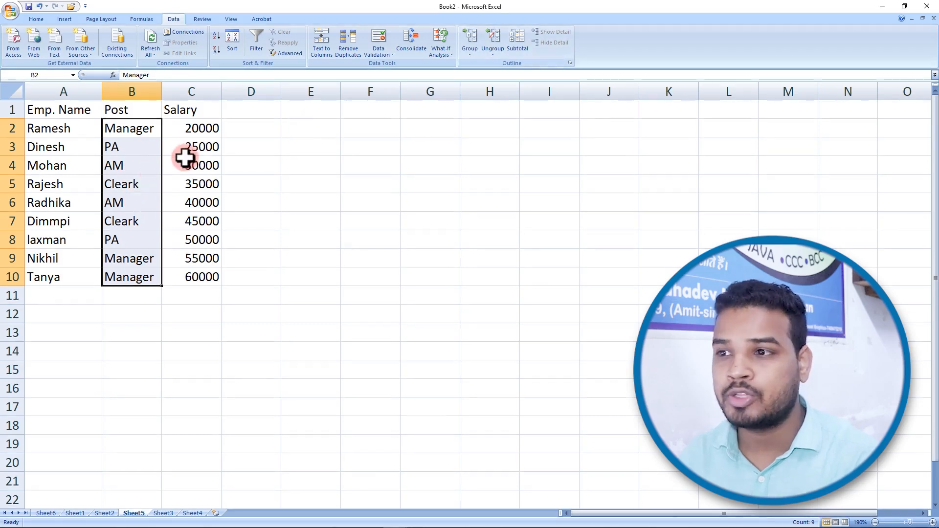
{"action": "left_click", "coordinate": [138, 144]}
{"action": "left_click_drag", "start_coordinate": [136, 130], "coordinate": [133, 275]}
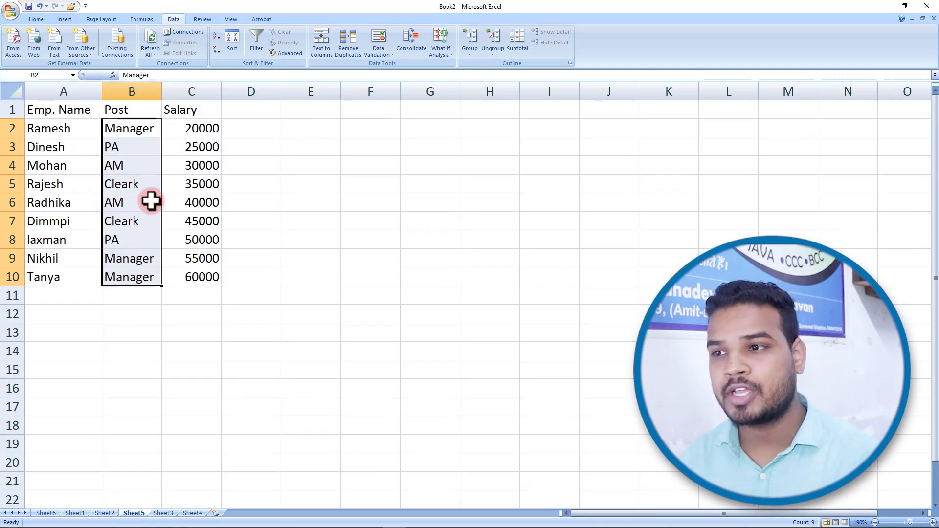
{"action": "left_click", "coordinate": [133, 161]}
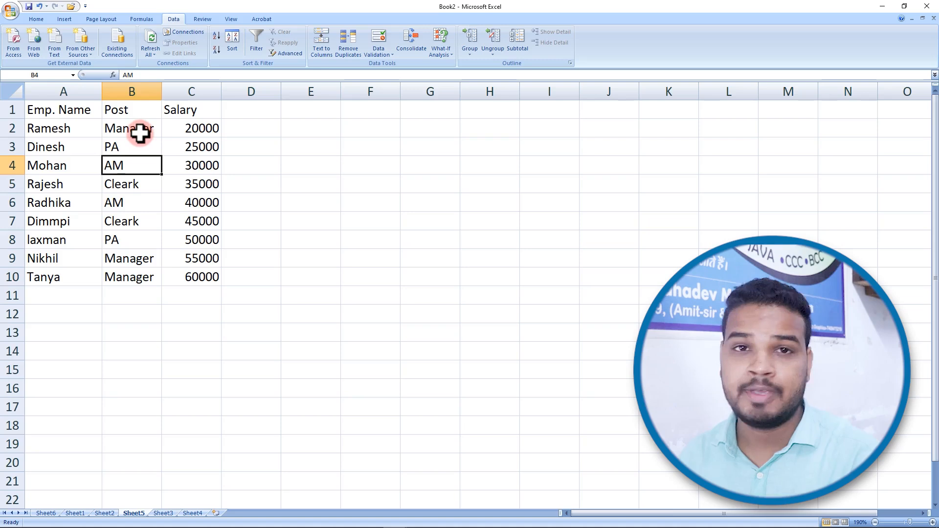
{"action": "left_click", "coordinate": [139, 131]}
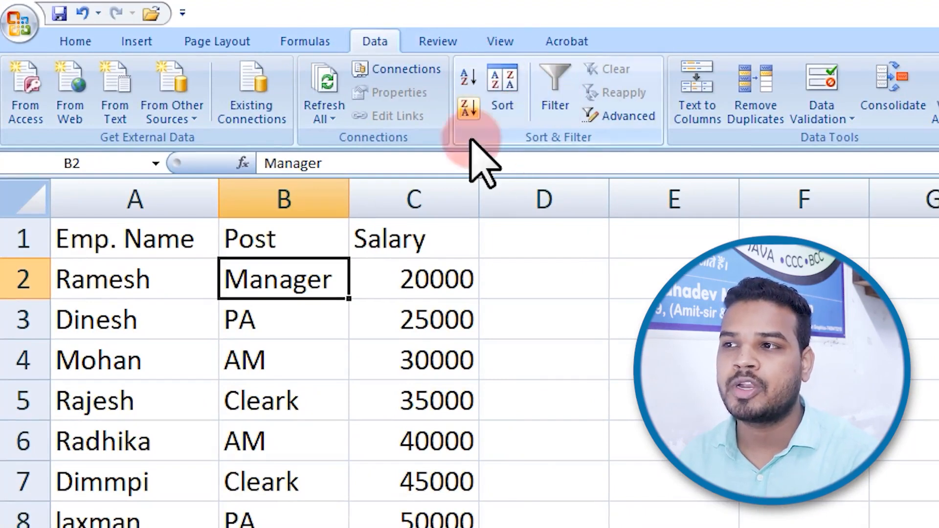
{"action": "left_click", "coordinate": [465, 80]}
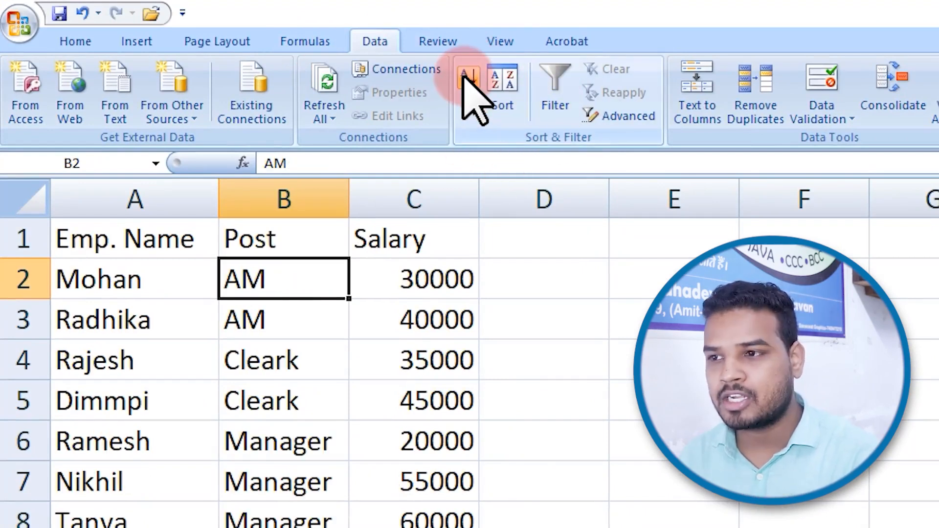
Step: Examine the sorted table, checking how equal posts sit together with their employee names and salaries
{"action": "left_click_drag", "start_coordinate": [277, 289], "coordinate": [284, 527]}
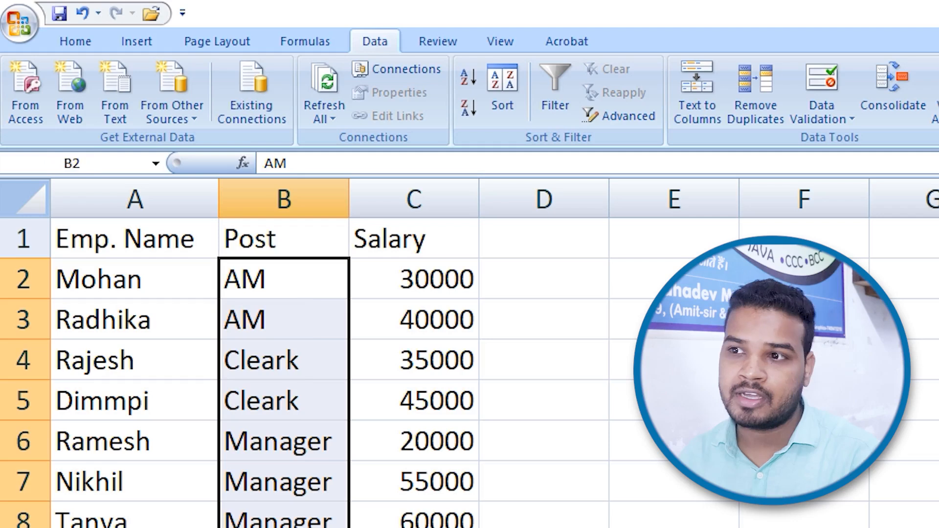
{"action": "left_click_drag", "start_coordinate": [279, 299], "coordinate": [284, 527]}
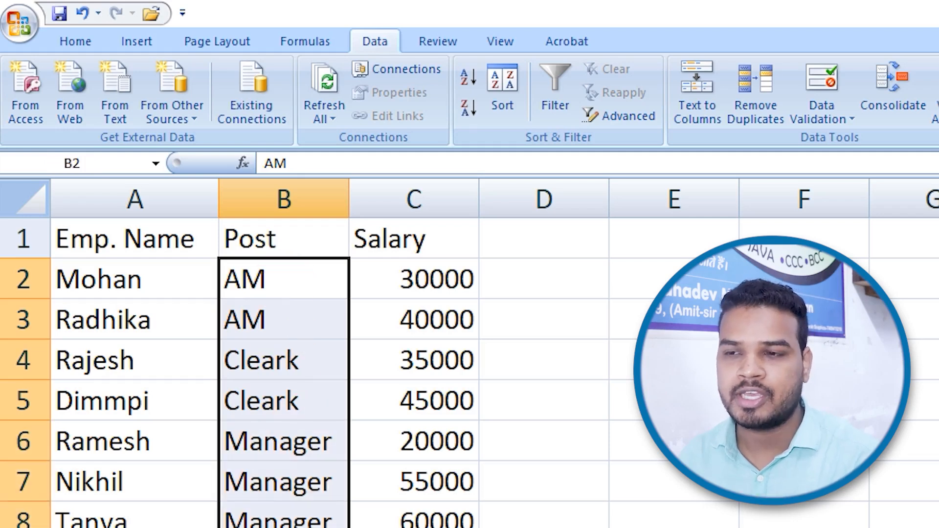
{"action": "left_click", "coordinate": [299, 369]}
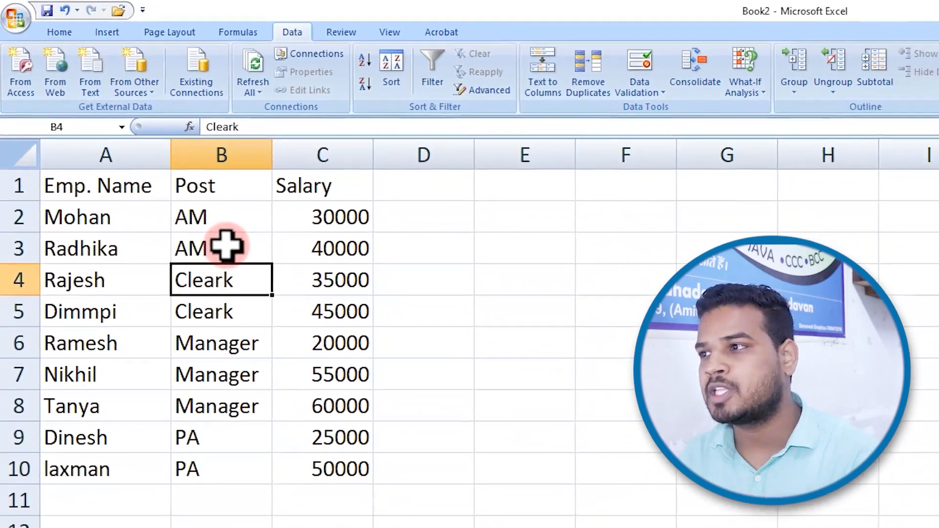
{"action": "left_click", "coordinate": [226, 245]}
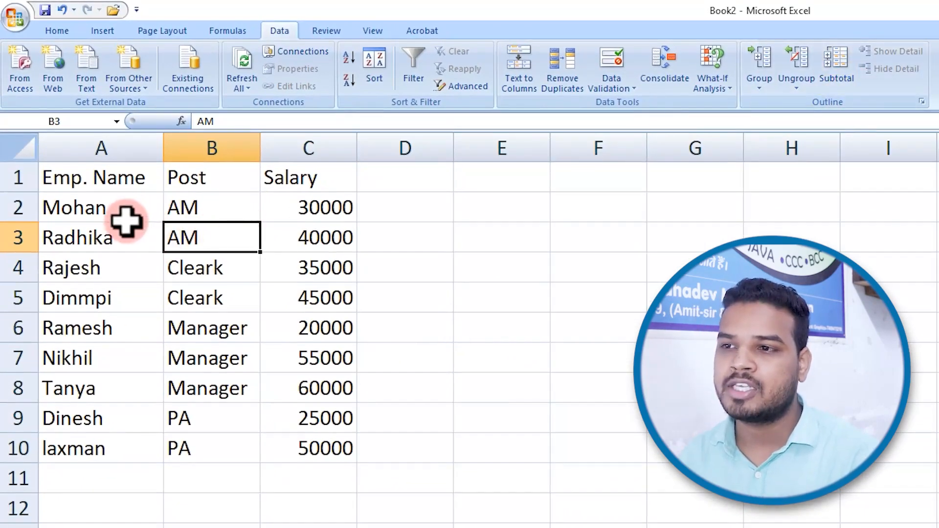
{"action": "left_click", "coordinate": [124, 269]}
{"action": "left_click", "coordinate": [332, 274]}
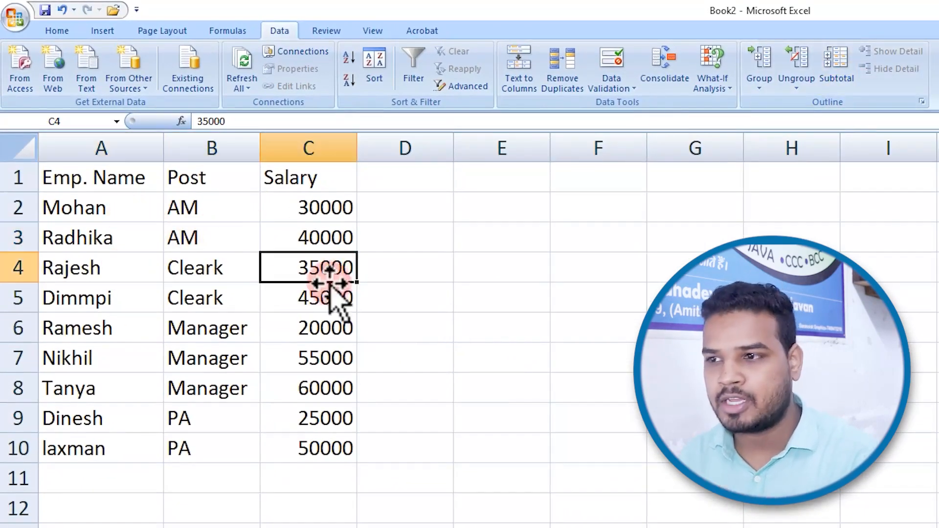
{"action": "left_click", "coordinate": [216, 295]}
{"action": "left_click", "coordinate": [167, 177]}
{"action": "left_click_drag", "start_coordinate": [147, 175], "coordinate": [338, 457]}
Step: Start a subtotal on the employee table, calculated at each change in Post
{"action": "left_click", "coordinate": [211, 328]}
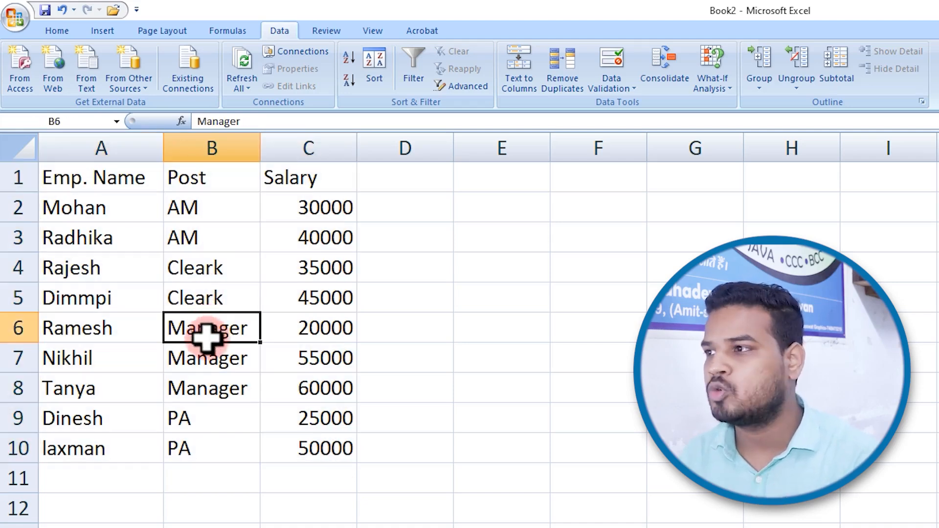
{"action": "left_click", "coordinate": [850, 67]}
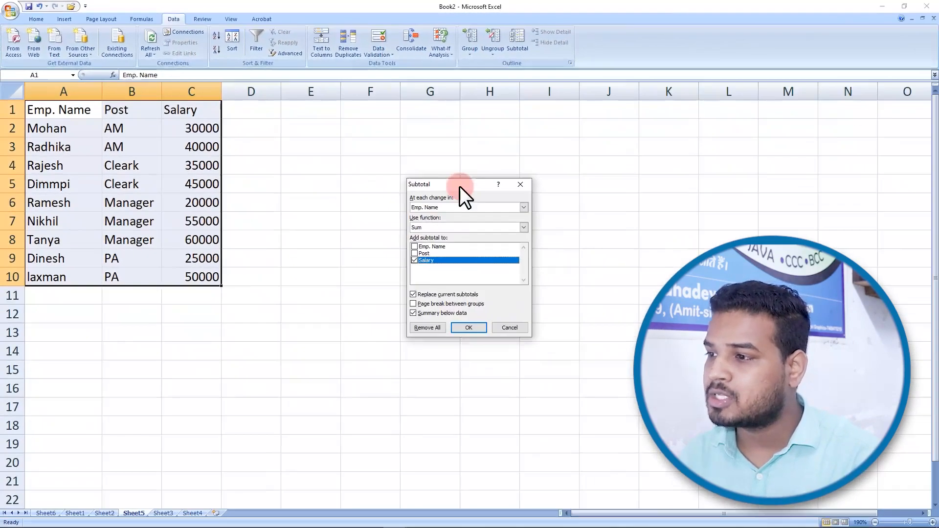
{"action": "left_click_drag", "start_coordinate": [740, 297], "coordinate": [629, 252]}
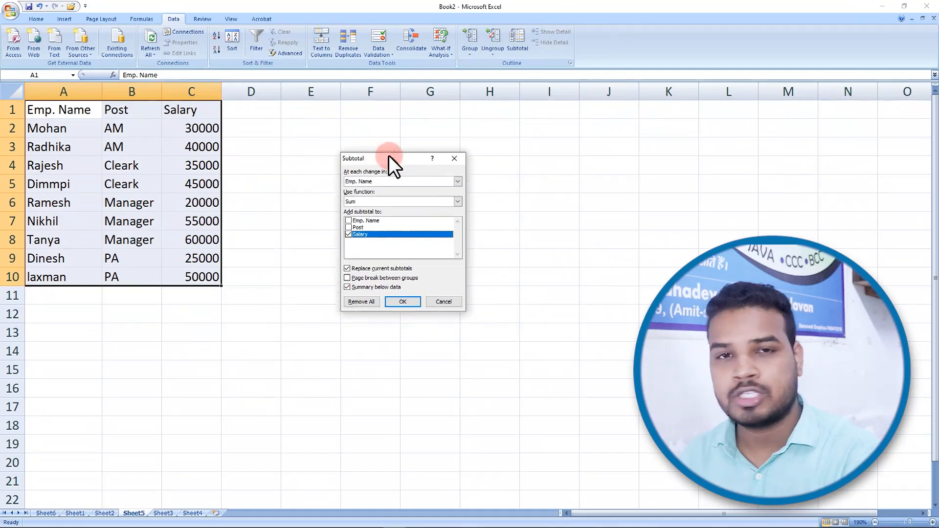
{"action": "left_click_drag", "start_coordinate": [389, 156], "coordinate": [369, 143]}
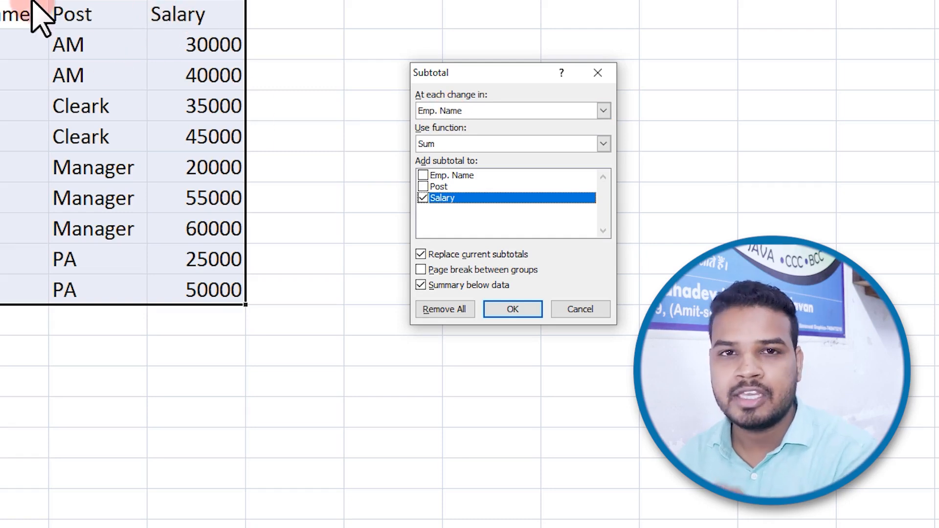
{"action": "left_click", "coordinate": [435, 112]}
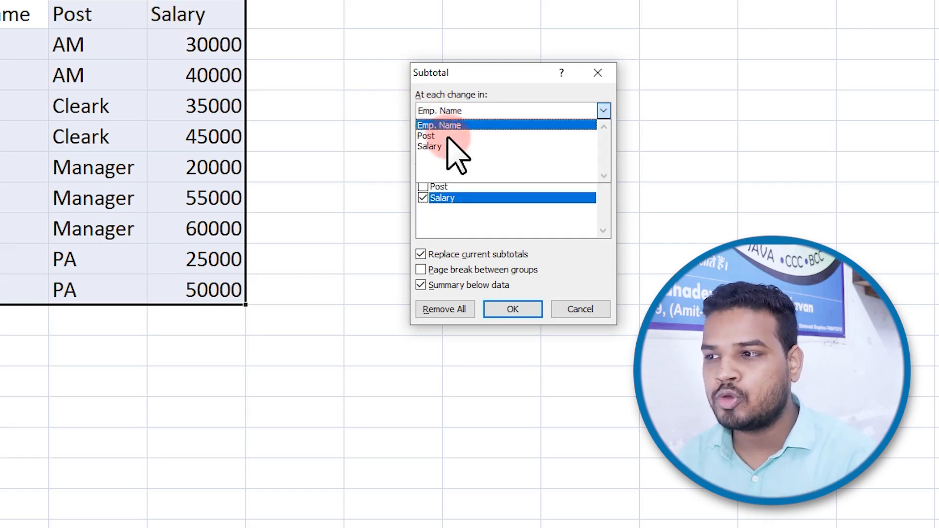
{"action": "left_click", "coordinate": [446, 137]}
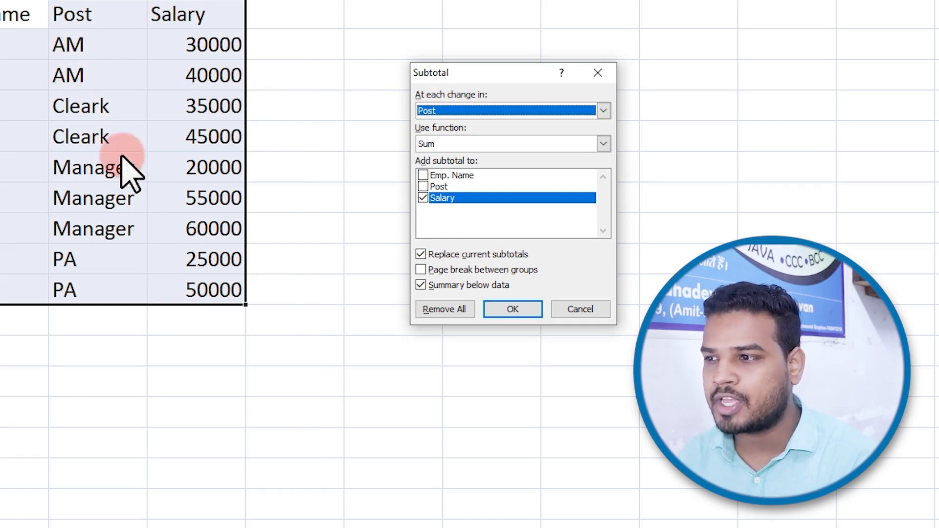
Step: Apply the subtotal with the Sum function on Salary, and widen the Post column to fit the total labels
{"action": "left_click", "coordinate": [439, 145]}
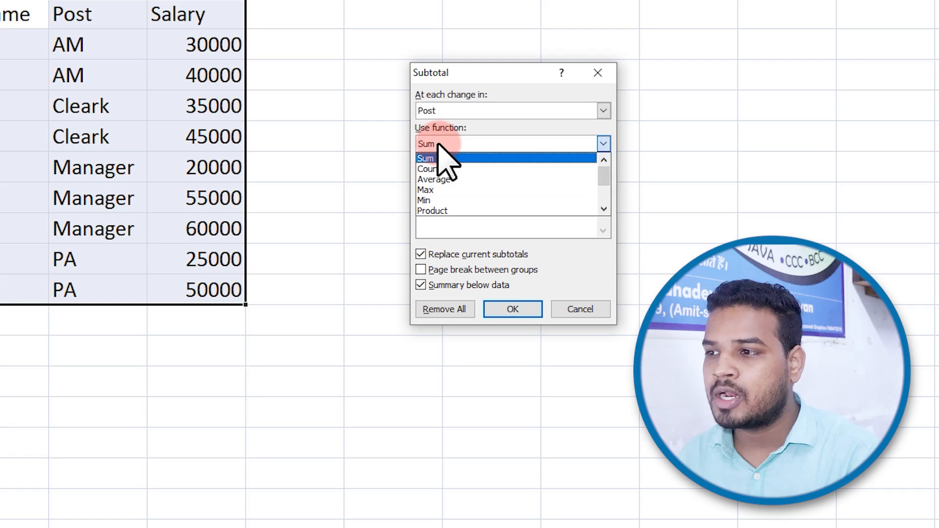
{"action": "left_click", "coordinate": [440, 145]}
{"action": "left_click", "coordinate": [443, 147]}
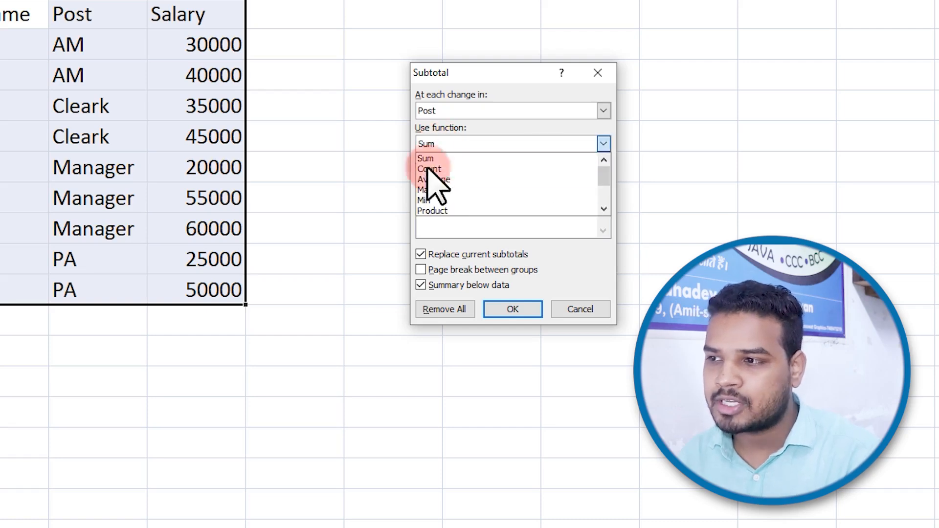
{"action": "left_click", "coordinate": [433, 158]}
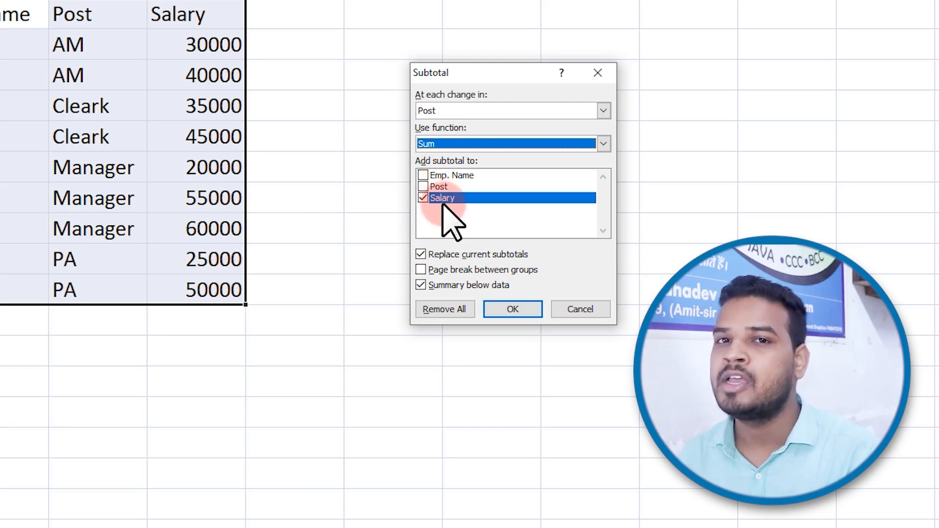
{"action": "left_click", "coordinate": [511, 311]}
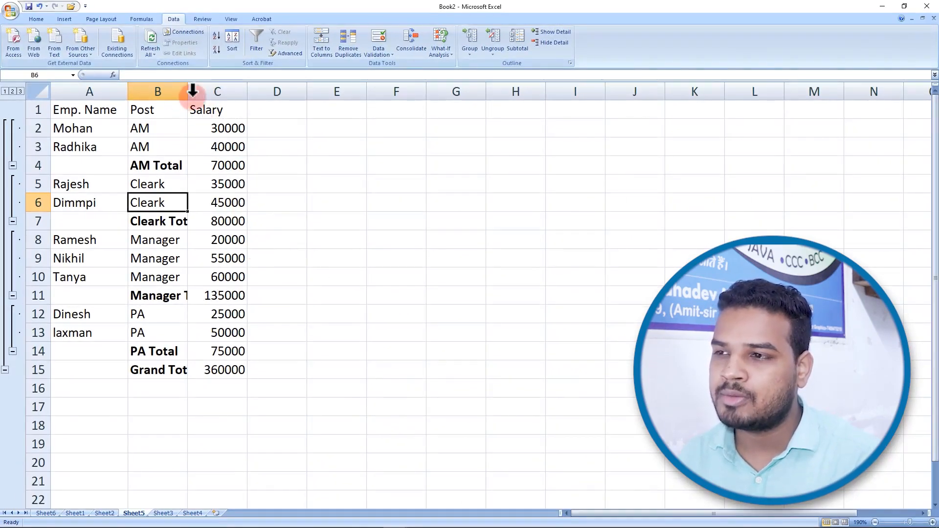
{"action": "left_click_drag", "start_coordinate": [187, 94], "coordinate": [239, 98]}
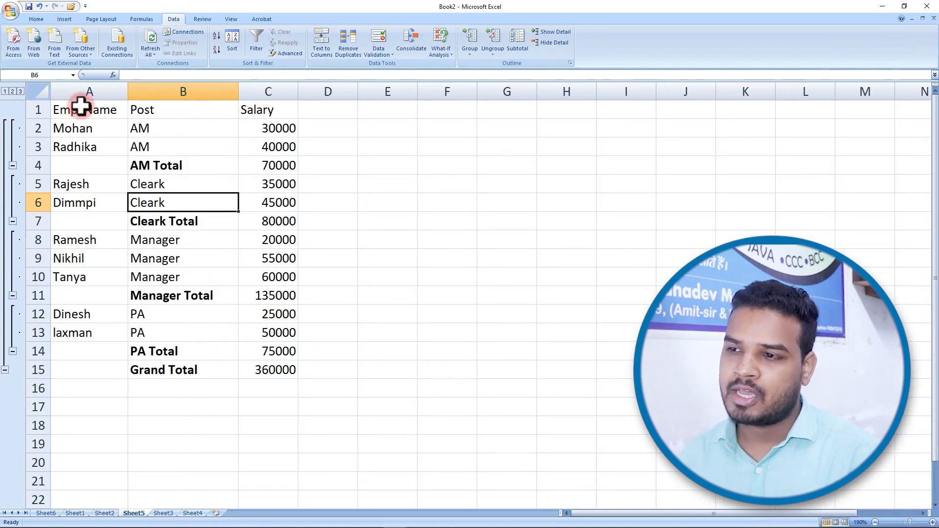
Step: Examine the subtotal row under each post group and the Grand Total row against the salaries they add up
{"action": "left_click_drag", "start_coordinate": [81, 106], "coordinate": [293, 370]}
{"action": "left_click_drag", "start_coordinate": [148, 126], "coordinate": [164, 149]}
{"action": "left_click", "coordinate": [155, 166]}
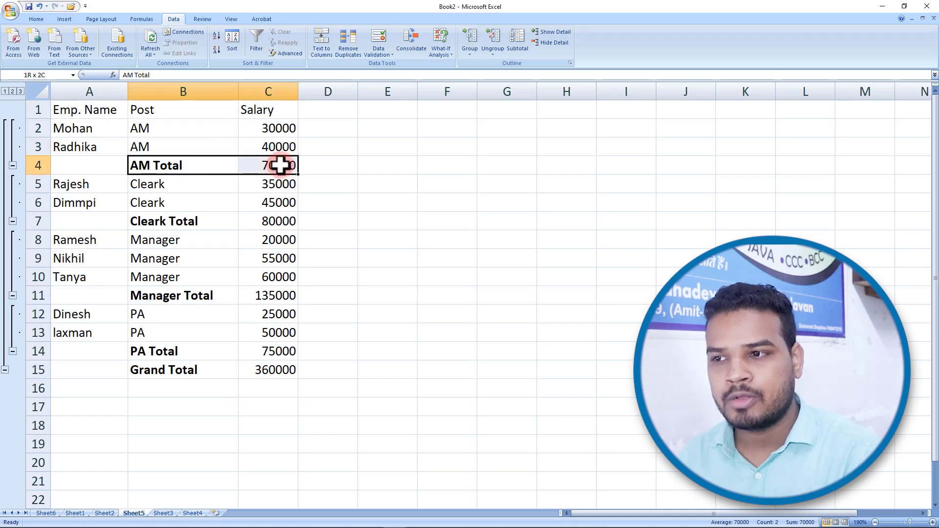
{"action": "left_click_drag", "start_coordinate": [168, 182], "coordinate": [239, 283]}
{"action": "left_click", "coordinate": [263, 216]}
{"action": "left_click", "coordinate": [269, 295]}
{"action": "left_click_drag", "start_coordinate": [162, 314], "coordinate": [190, 340]}
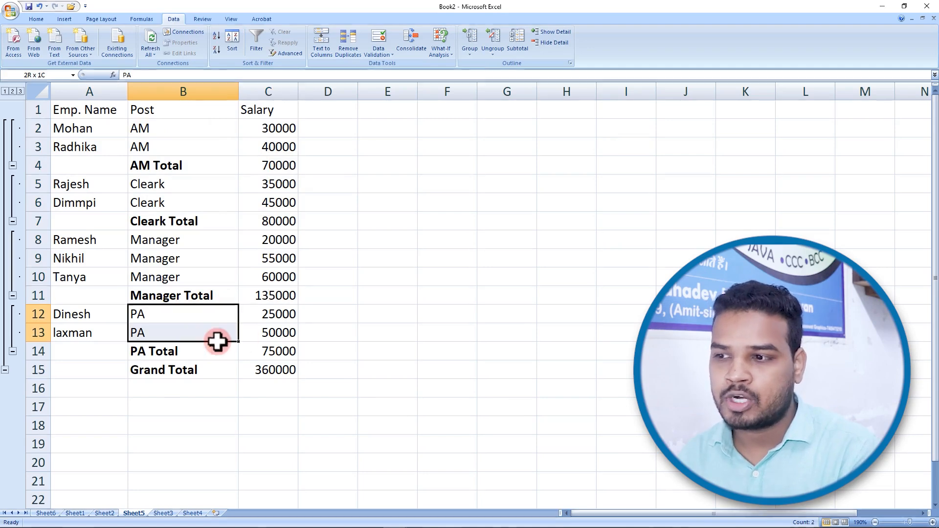
{"action": "left_click_drag", "start_coordinate": [266, 315], "coordinate": [272, 340]}
{"action": "left_click_drag", "start_coordinate": [182, 356], "coordinate": [157, 370]}
{"action": "left_click_drag", "start_coordinate": [184, 127], "coordinate": [337, 373]}
{"action": "left_click_drag", "start_coordinate": [93, 109], "coordinate": [294, 365]}
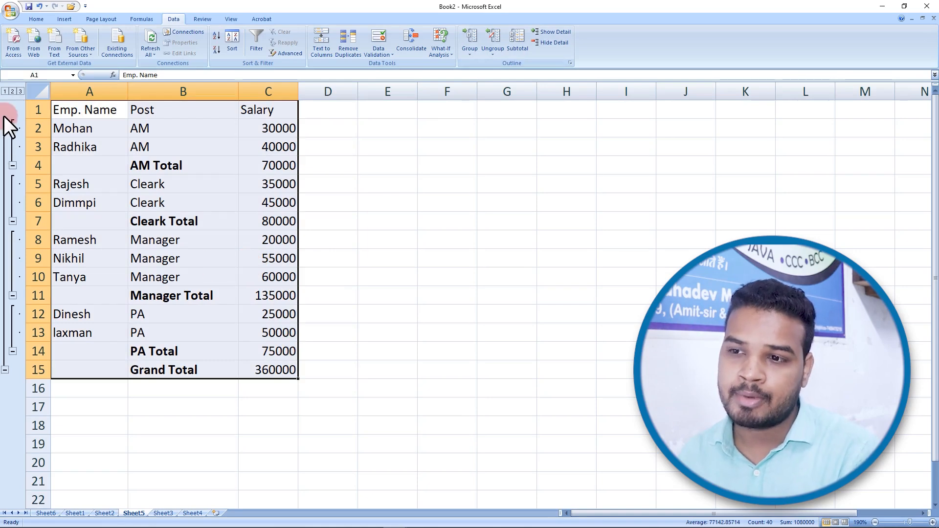
{"action": "left_click", "coordinate": [157, 276]}
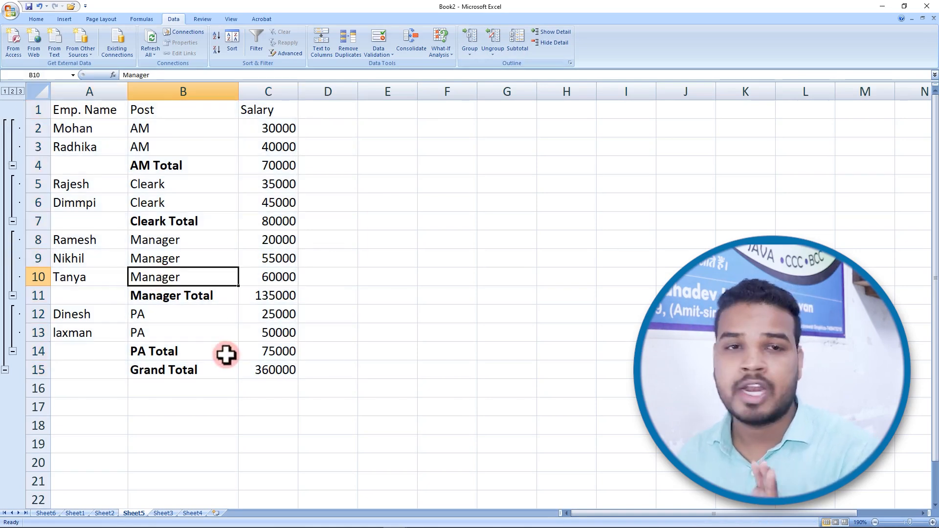
Step: Collapse the AM, Cleark, Manager and PA groups to their total rows, and expand the Manager and Cleark groups again
{"action": "left_click", "coordinate": [13, 221]}
{"action": "left_click", "coordinate": [13, 165]}
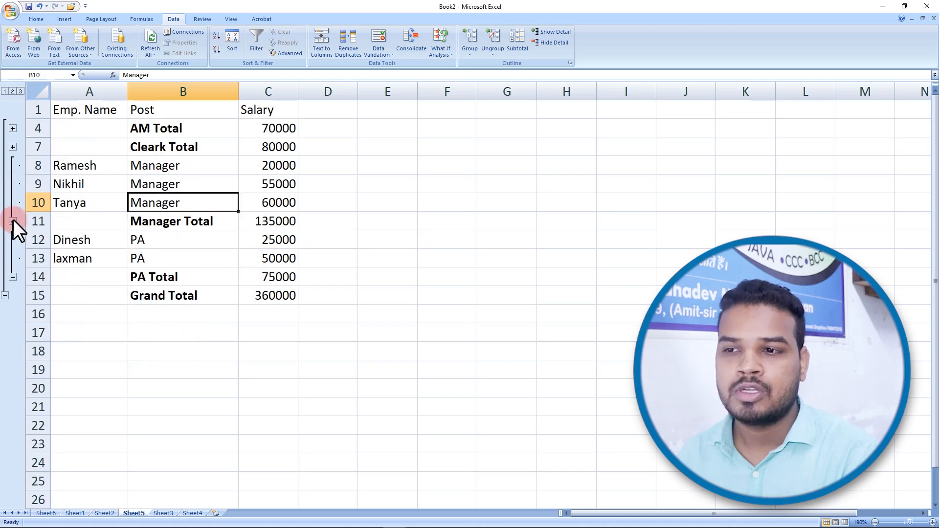
{"action": "left_click", "coordinate": [13, 219]}
{"action": "left_click", "coordinate": [12, 220]}
{"action": "left_click", "coordinate": [215, 183]}
{"action": "left_click_drag", "start_coordinate": [203, 130], "coordinate": [272, 230]}
{"action": "left_click", "coordinate": [195, 204]}
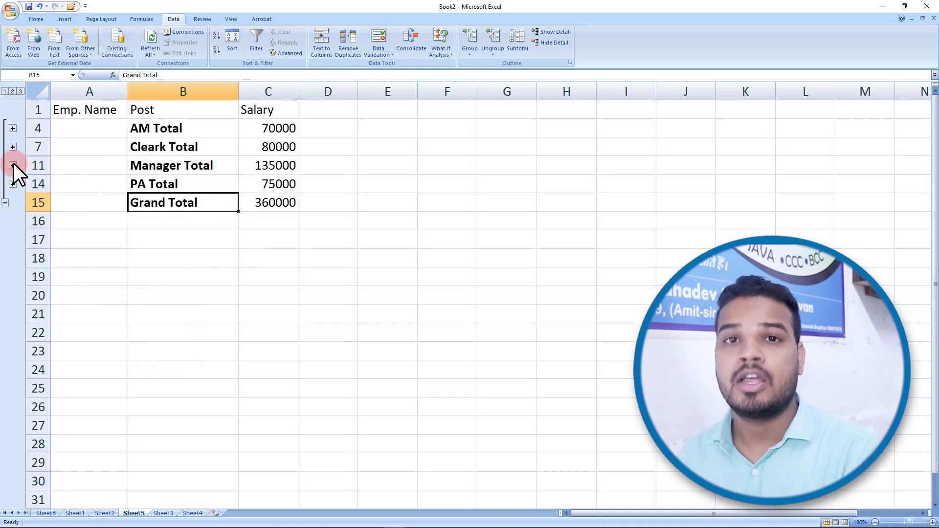
{"action": "left_click", "coordinate": [13, 165]}
{"action": "left_click", "coordinate": [13, 146]}
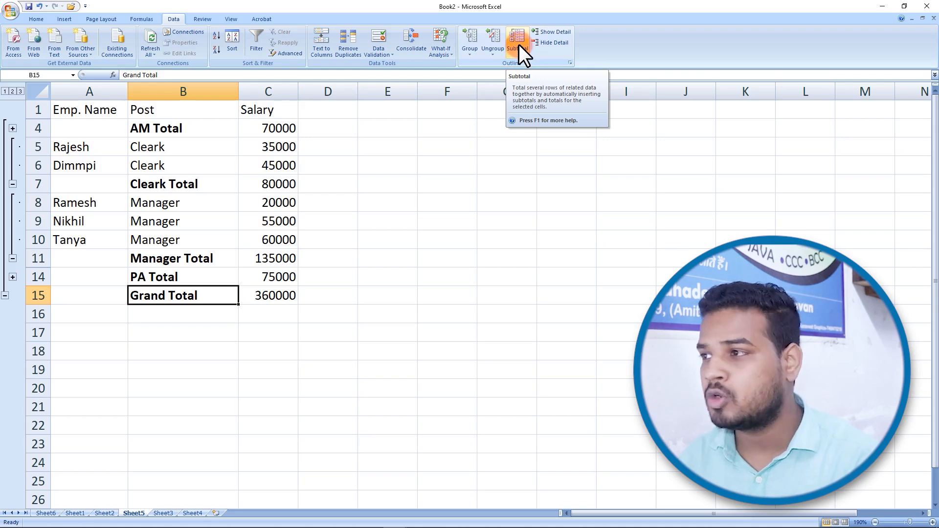
Step: Remove all subtotals from the selected Post and Salary cells between the AM Total and Manager Total rows
{"action": "left_click_drag", "start_coordinate": [183, 135], "coordinate": [263, 264]}
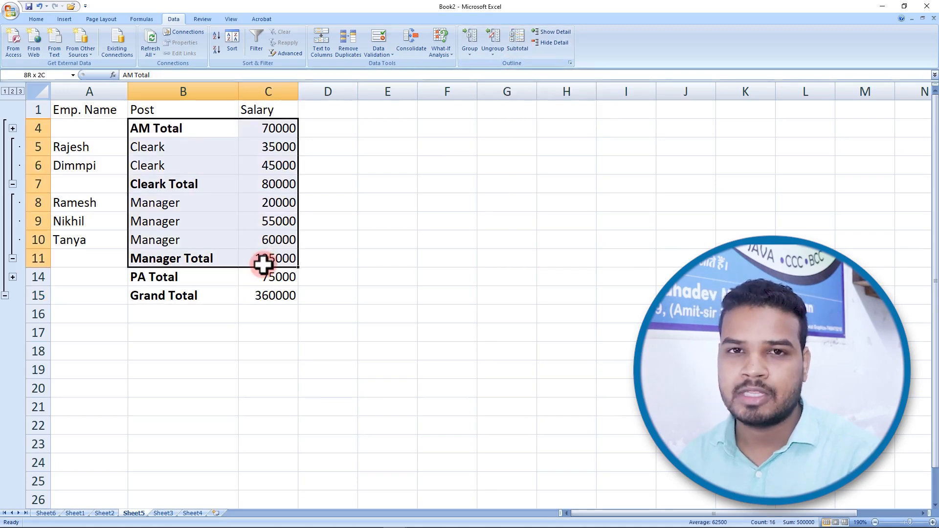
{"action": "left_click", "coordinate": [522, 34]}
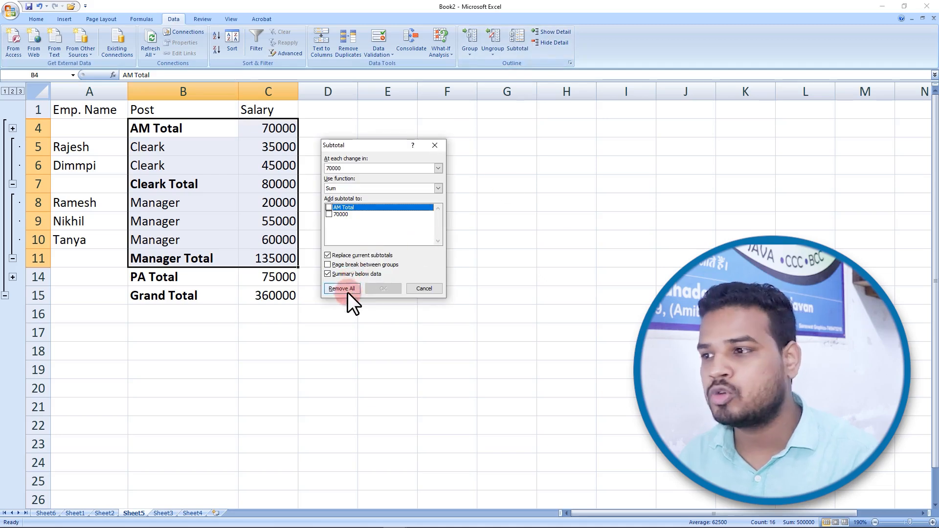
{"action": "left_click", "coordinate": [347, 289]}
{"action": "left_click", "coordinate": [172, 163]}
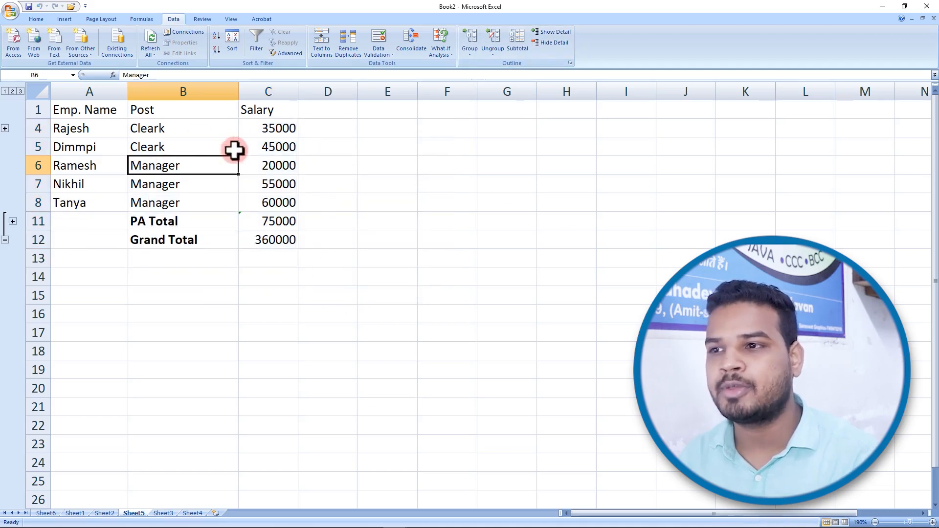
{"action": "left_click", "coordinate": [174, 143]}
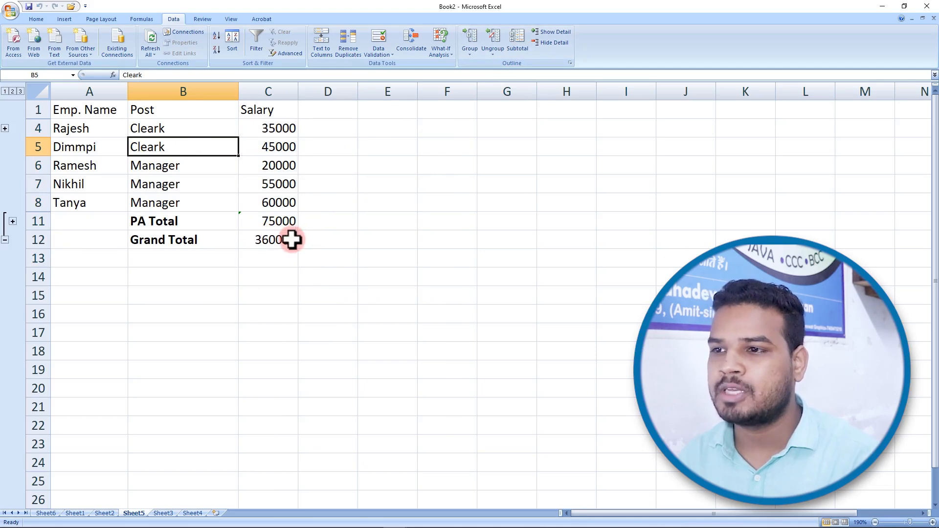
Step: Remove the remaining subtotals from the whole table, from the header row down to the Grand Total row
{"action": "left_click_drag", "start_coordinate": [292, 240], "coordinate": [83, 110]}
{"action": "left_click", "coordinate": [517, 36]}
{"action": "left_click", "coordinate": [345, 290]}
{"action": "left_click", "coordinate": [209, 208]}
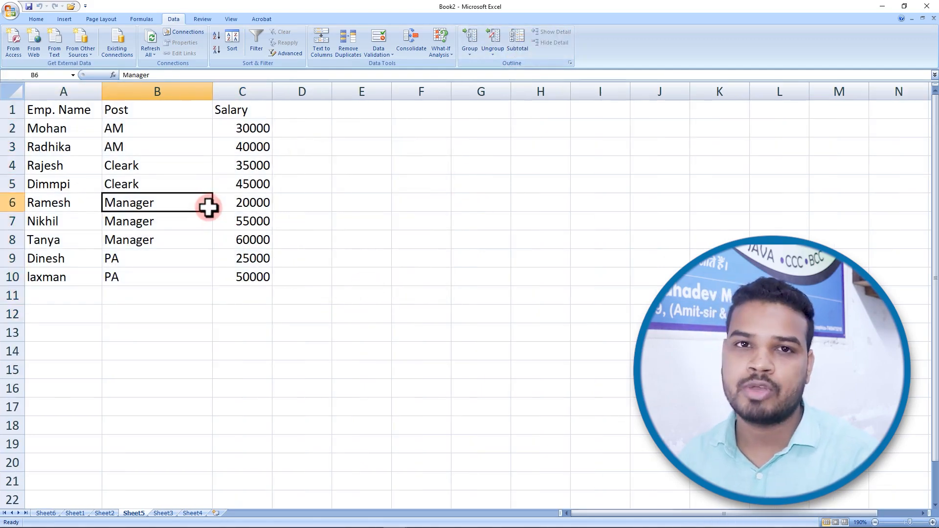
{"action": "left_click_drag", "start_coordinate": [241, 114], "coordinate": [52, 255]}
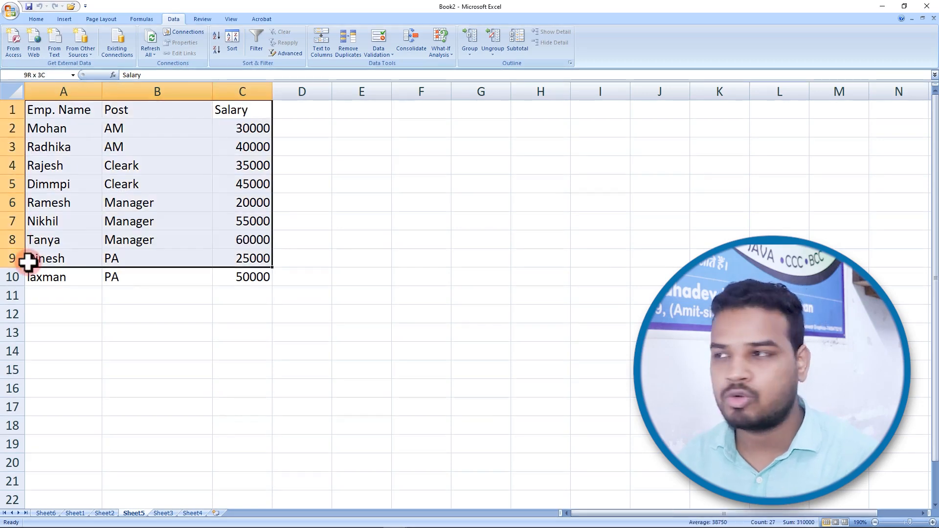
{"action": "left_click", "coordinate": [147, 196]}
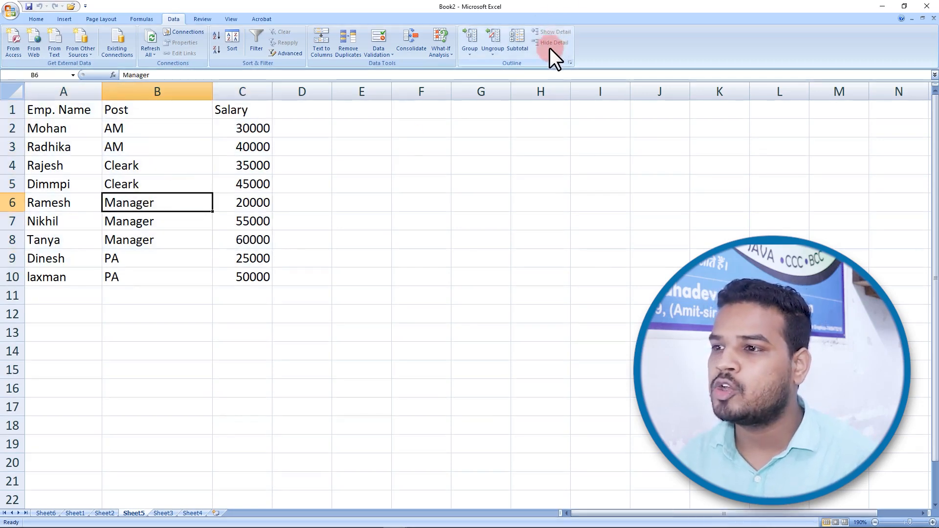
{"action": "left_click", "coordinate": [188, 130]}
{"action": "left_click_drag", "start_coordinate": [96, 109], "coordinate": [195, 108]}
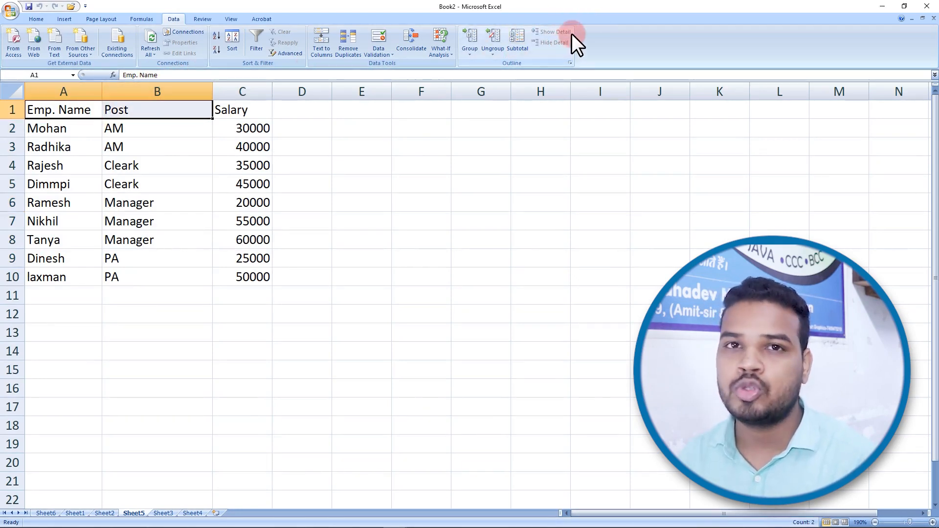
{"action": "left_click", "coordinate": [496, 47]}
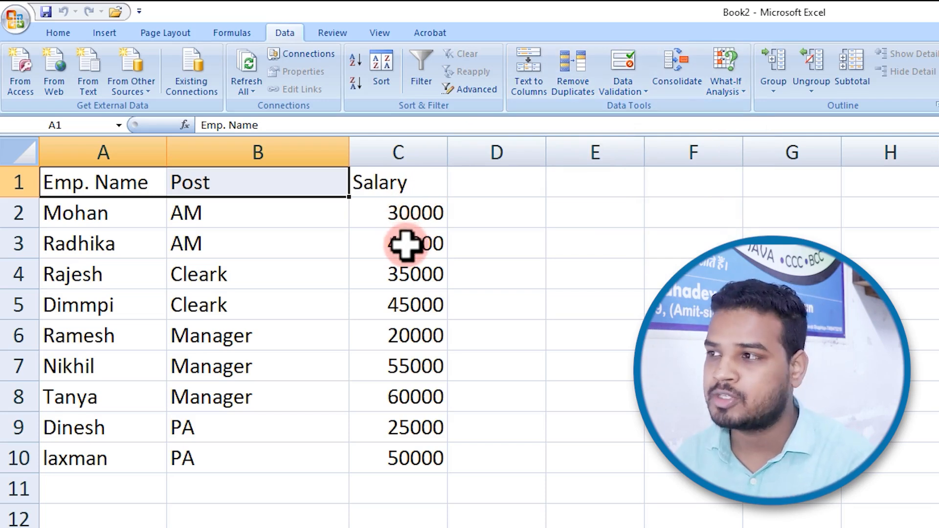
{"action": "left_click", "coordinate": [734, 89]}
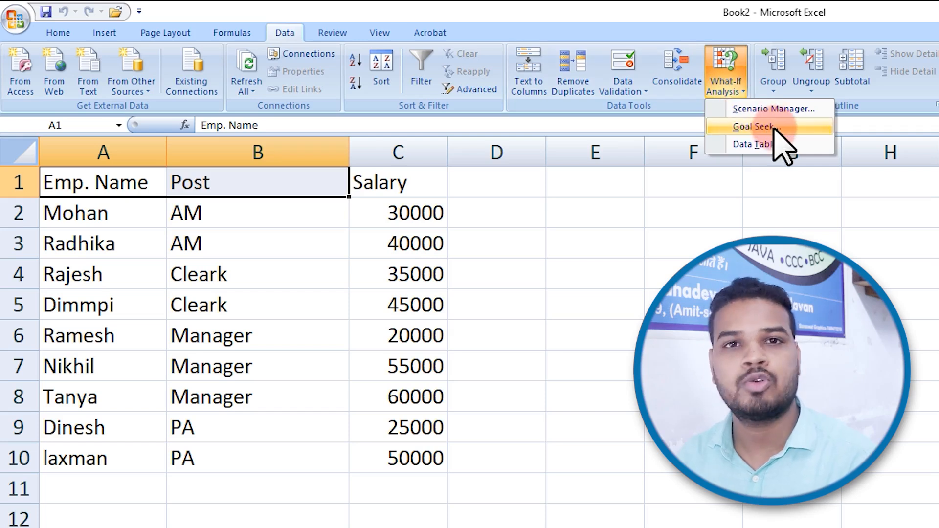
{"action": "left_click", "coordinate": [592, 343]}
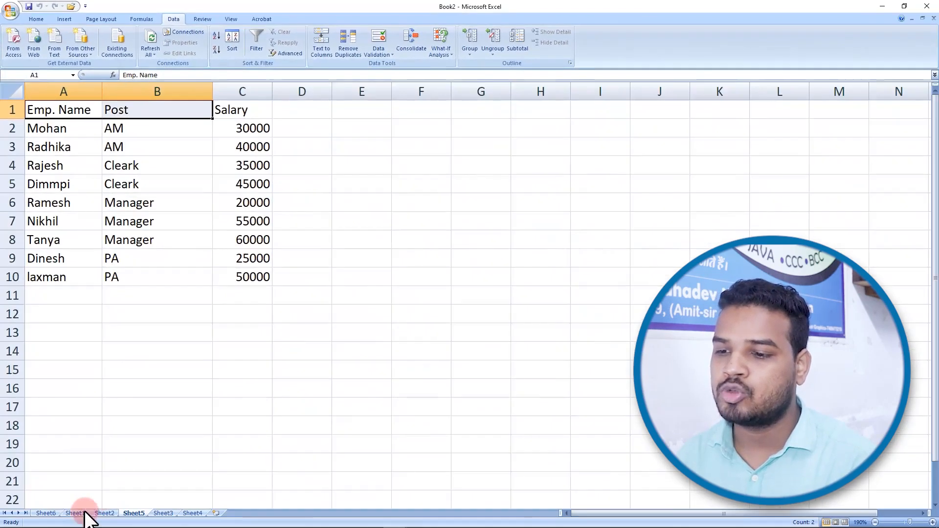
Step: Switch to Sheet1 and look over its subjects, maximum marks and obtained marks
{"action": "left_click", "coordinate": [55, 514]}
{"action": "left_click", "coordinate": [74, 513]}
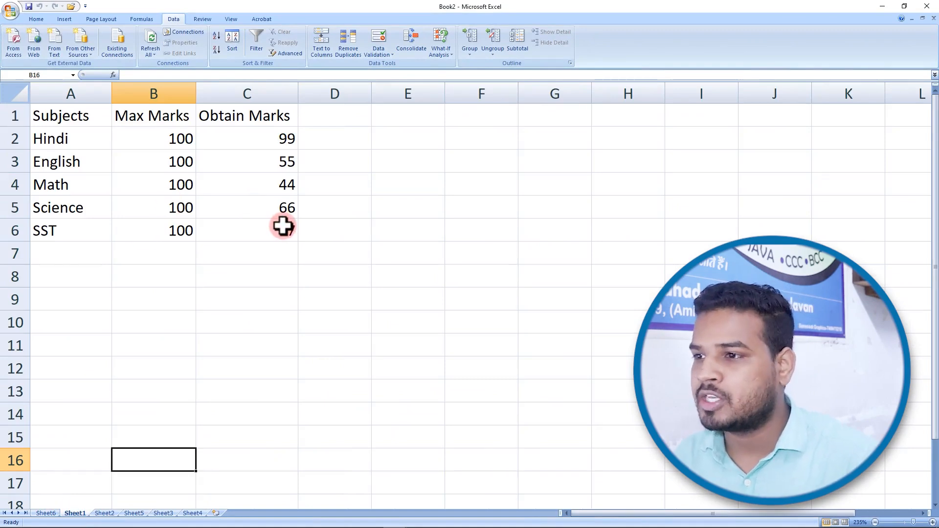
{"action": "left_click_drag", "start_coordinate": [279, 136], "coordinate": [220, 167]}
{"action": "left_click_drag", "start_coordinate": [34, 117], "coordinate": [236, 230]}
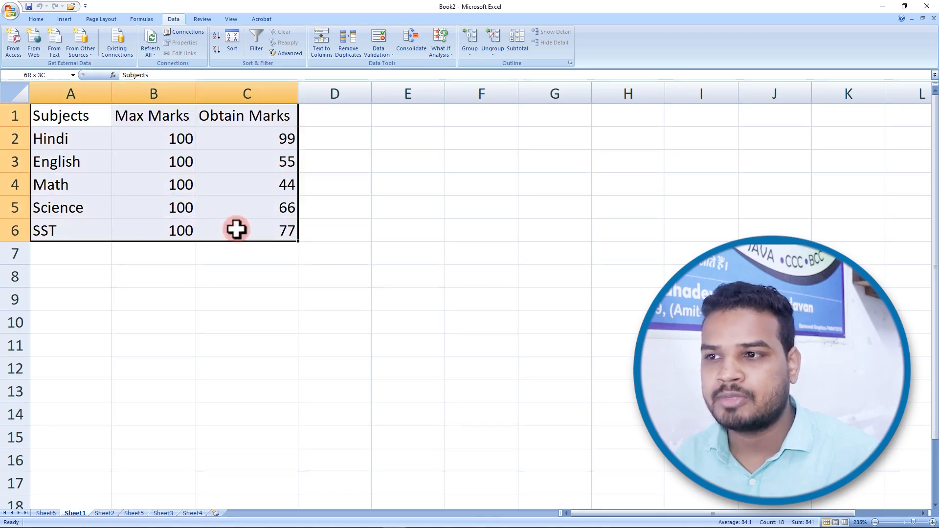
{"action": "left_click_drag", "start_coordinate": [100, 142], "coordinate": [92, 245]}
{"action": "left_click_drag", "start_coordinate": [163, 146], "coordinate": [178, 230]}
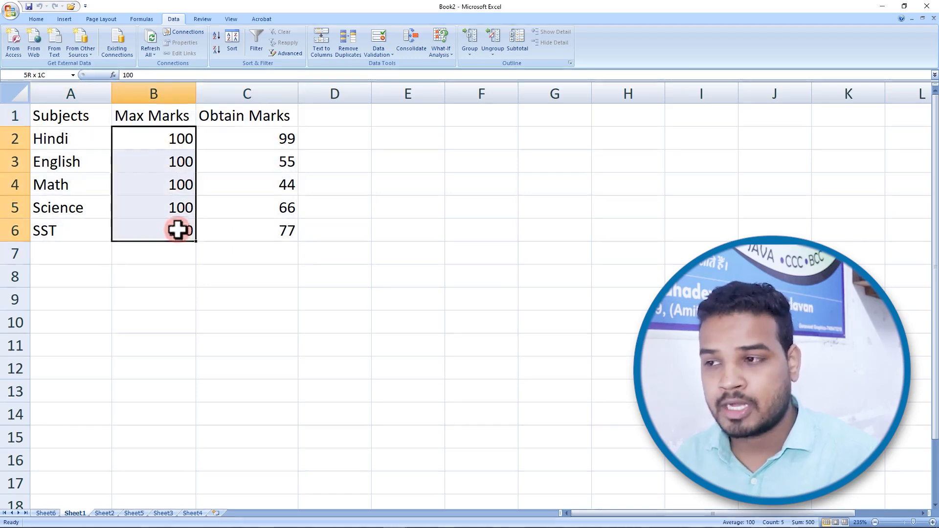
{"action": "left_click_drag", "start_coordinate": [275, 133], "coordinate": [272, 237]}
Step: Insert the average of the obtained marks C2:C6 in cell C7
{"action": "left_click_drag", "start_coordinate": [264, 147], "coordinate": [269, 258]}
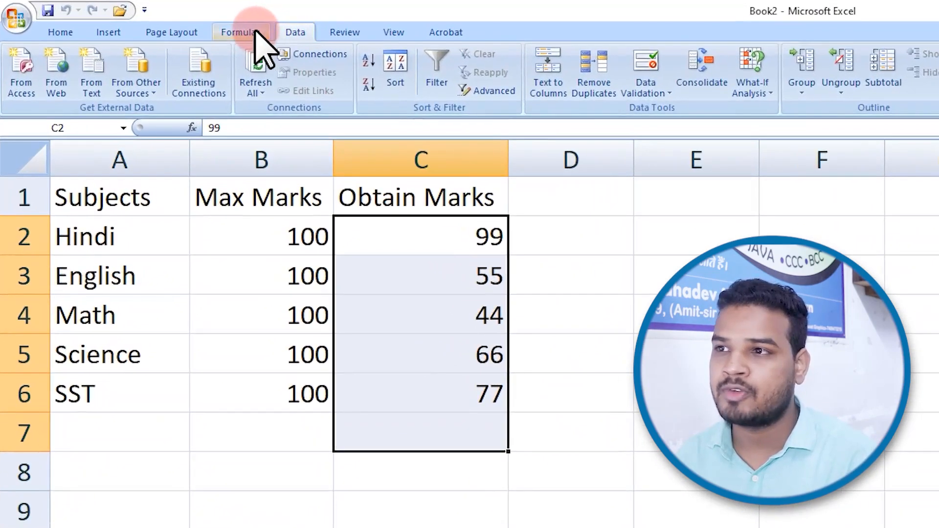
{"action": "left_click", "coordinate": [255, 70]}
{"action": "left_click", "coordinate": [79, 97]}
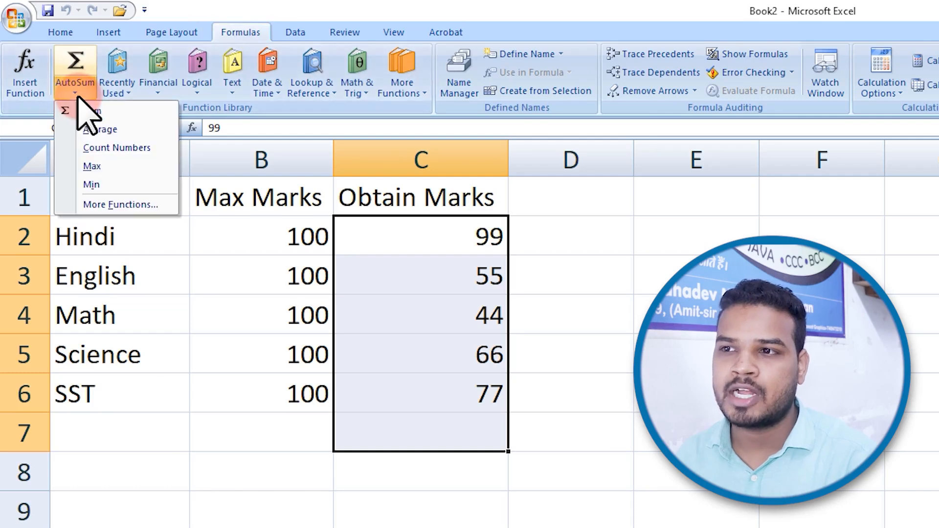
{"action": "left_click", "coordinate": [113, 131]}
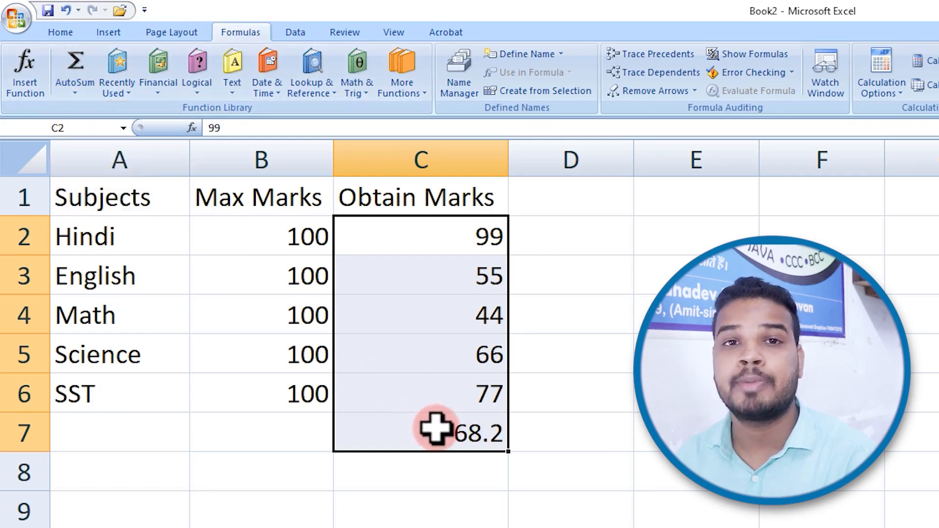
Step: Examine the average formula in C7 against the obtained marks of the five subjects
{"action": "left_click", "coordinate": [456, 436]}
{"action": "left_click_drag", "start_coordinate": [448, 235], "coordinate": [461, 390]}
{"action": "left_click", "coordinate": [476, 437]}
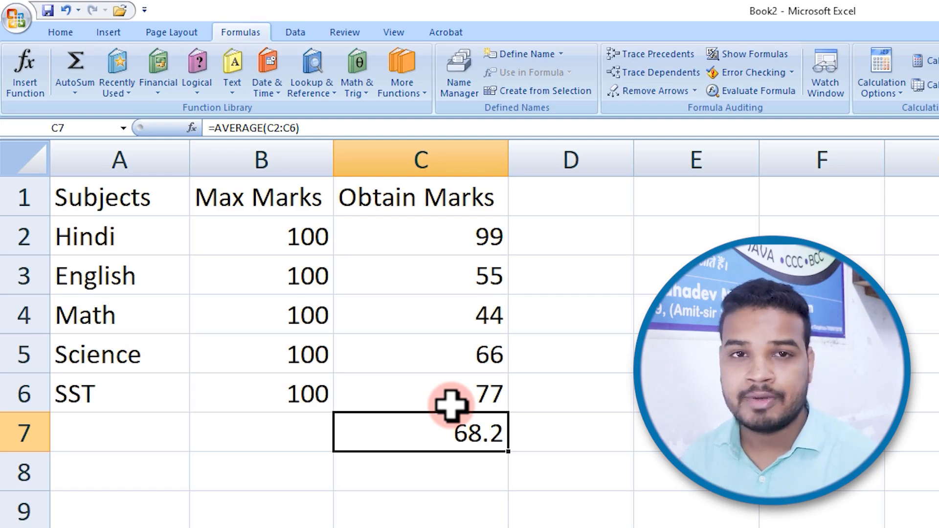
{"action": "left_click_drag", "start_coordinate": [469, 235], "coordinate": [132, 382]}
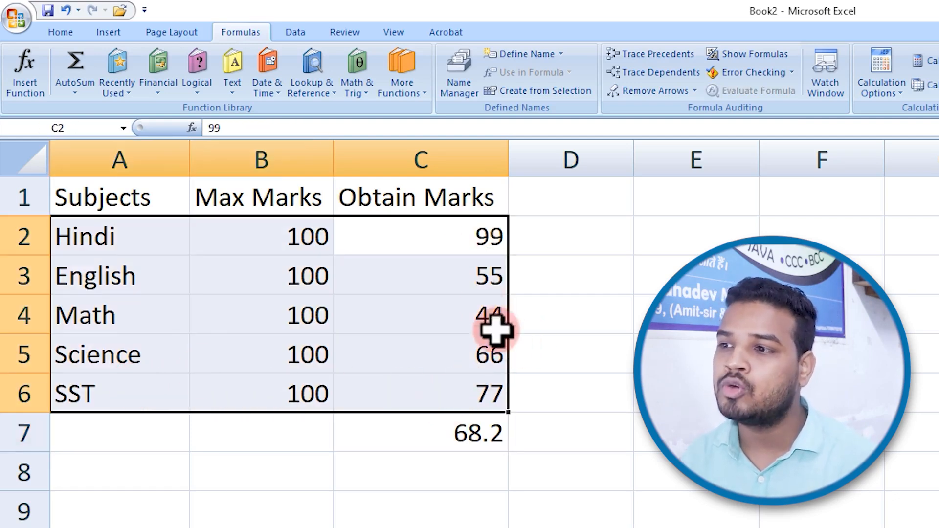
Step: Clear the English obtained mark in C3 and check the recalculated average in C7
{"action": "left_click", "coordinate": [478, 281]}
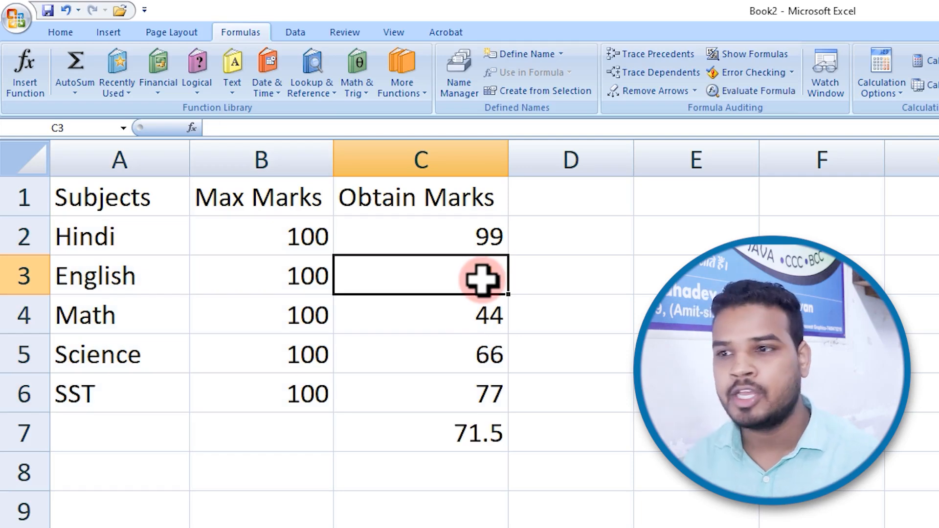
{"action": "left_click_drag", "start_coordinate": [461, 236], "coordinate": [468, 398]}
{"action": "left_click", "coordinate": [487, 435]}
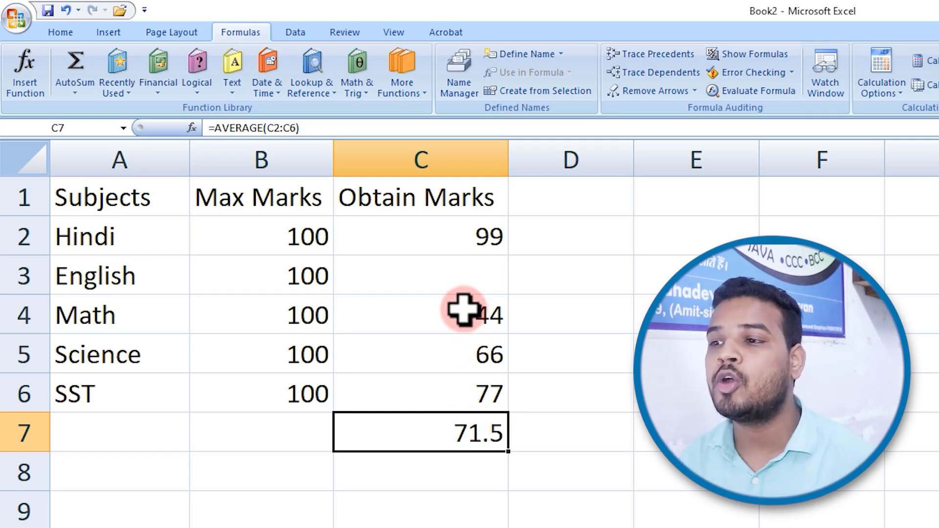
Step: Compare the blank English mark with the other obtained marks and the average formula in C7
{"action": "left_click", "coordinate": [454, 284]}
{"action": "left_click_drag", "start_coordinate": [453, 284], "coordinate": [69, 272]}
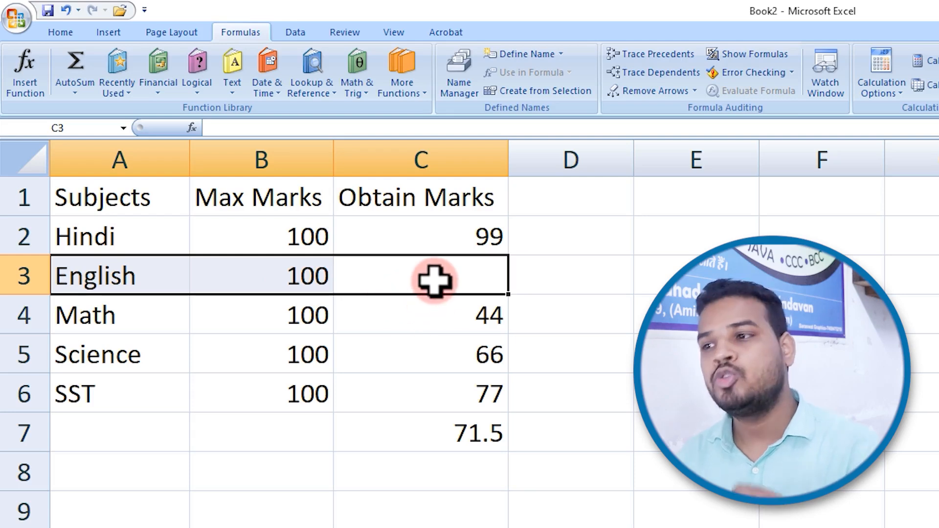
{"action": "left_click", "coordinate": [471, 233]}
{"action": "left_click_drag", "start_coordinate": [471, 233], "coordinate": [458, 379]}
{"action": "left_click", "coordinate": [487, 273]}
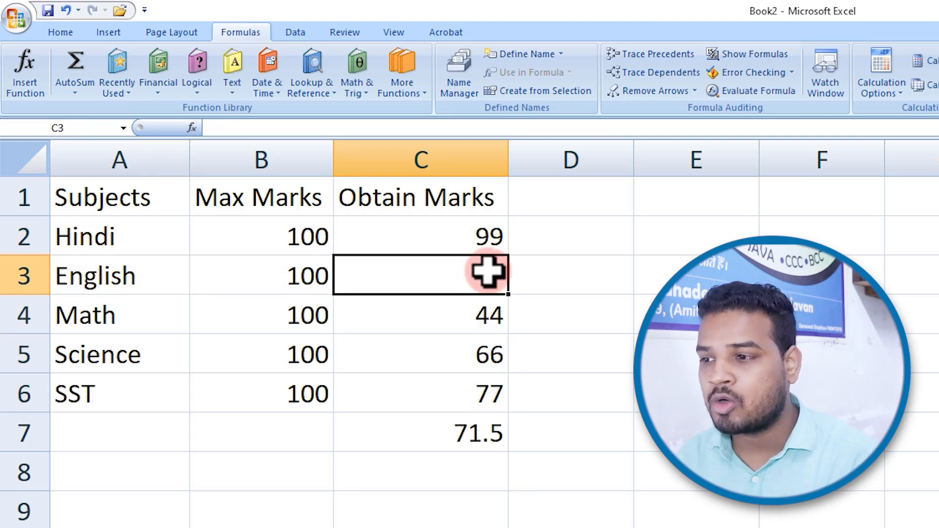
{"action": "left_click", "coordinate": [485, 434]}
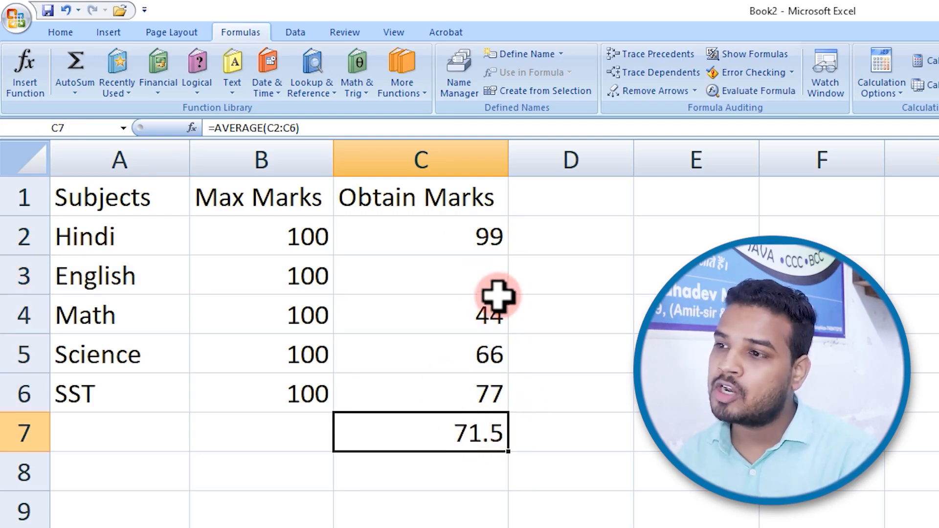
Step: Start a Goal Seek with the average in C7 as the set cell, moving the dialog clear of the table
{"action": "left_click", "coordinate": [492, 275]}
{"action": "left_click", "coordinate": [296, 33]}
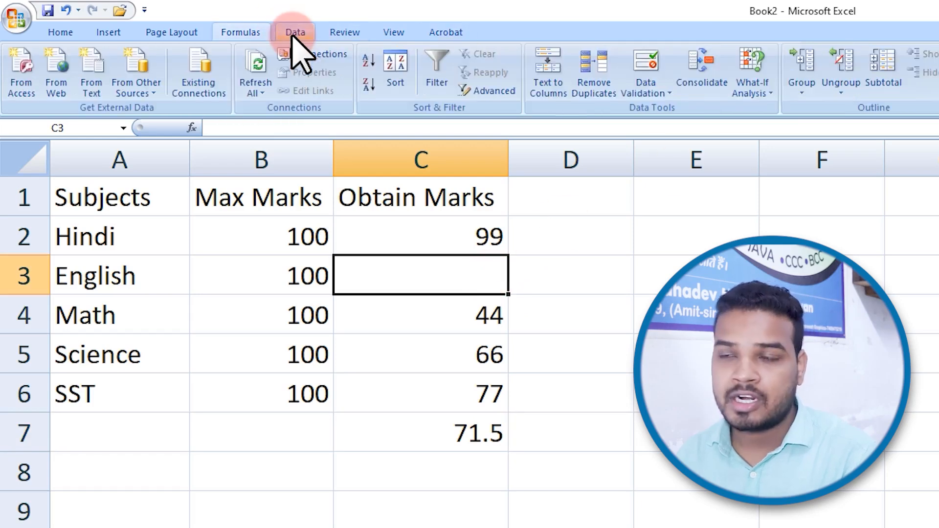
{"action": "left_click", "coordinate": [753, 73]}
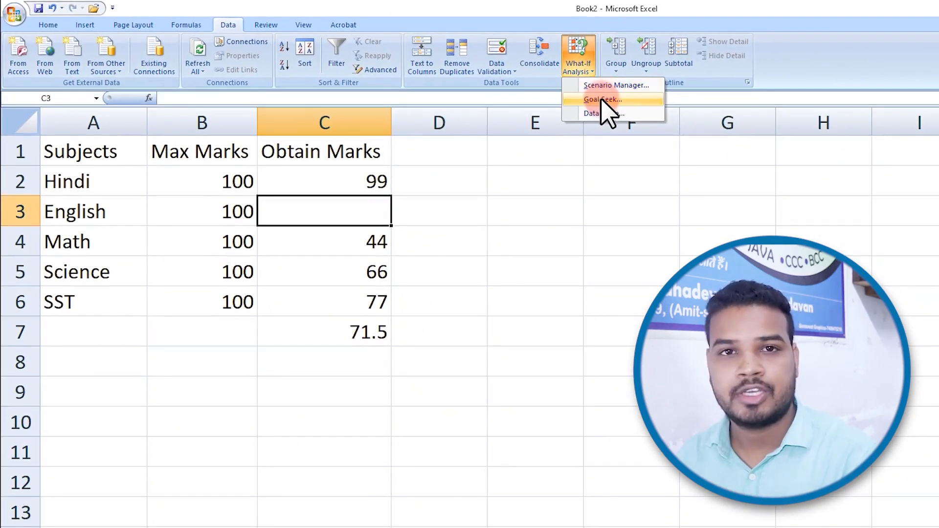
{"action": "left_click", "coordinate": [529, 203]}
{"action": "left_click", "coordinate": [379, 329]}
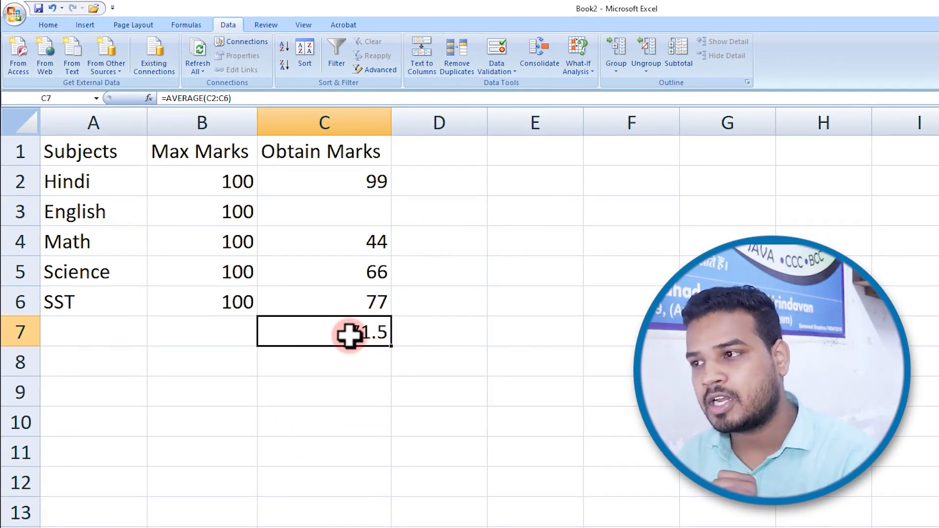
{"action": "left_click", "coordinate": [584, 69]}
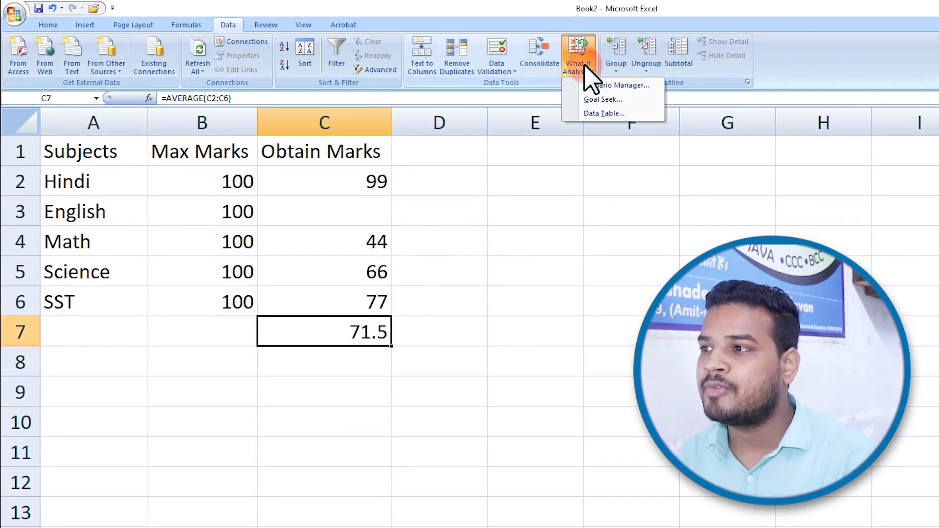
{"action": "left_click", "coordinate": [606, 99]}
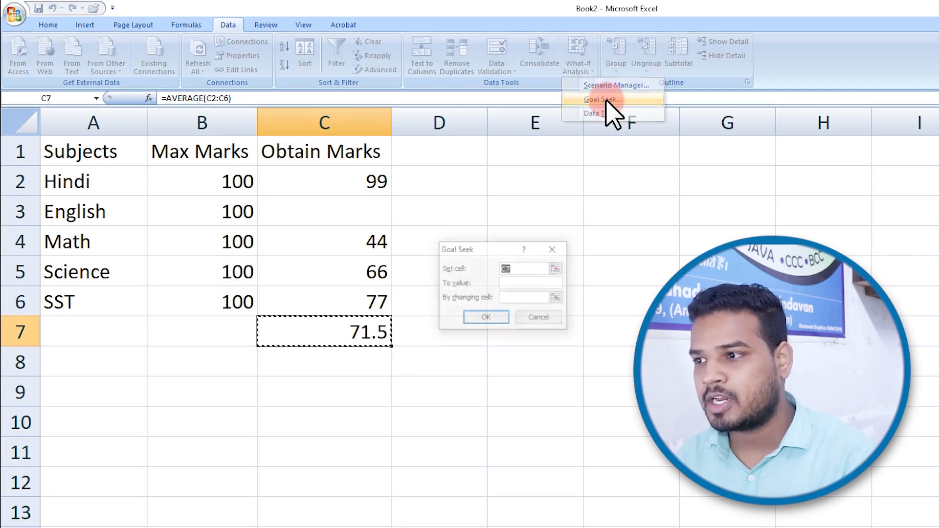
{"action": "left_click", "coordinate": [500, 262]}
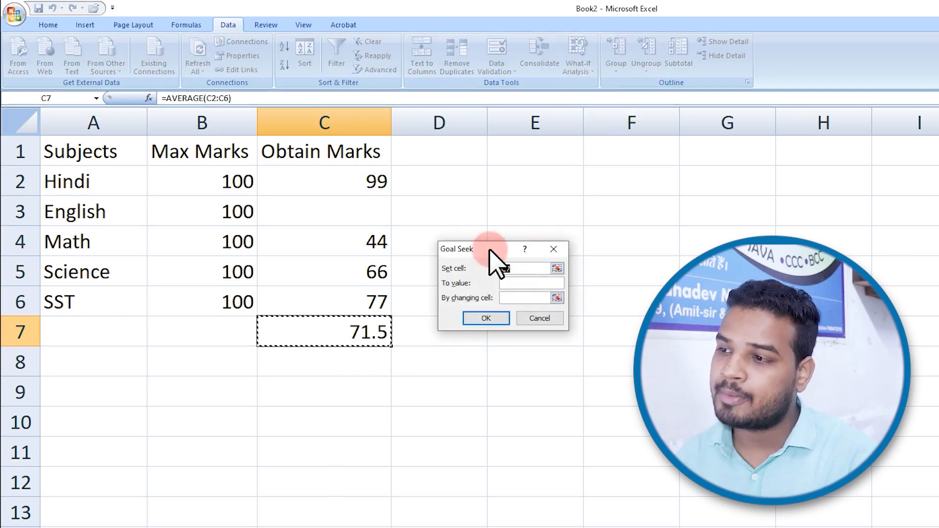
{"action": "left_click_drag", "start_coordinate": [493, 249], "coordinate": [489, 192]}
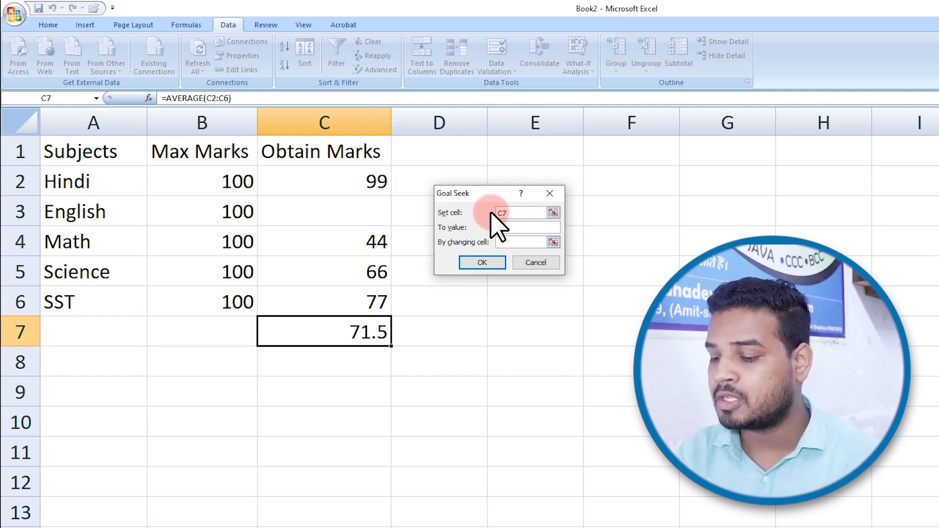
Step: Set the Goal Seek target value to 74 and the changing cell to C3, the English mark
{"action": "type", "text": "74"}
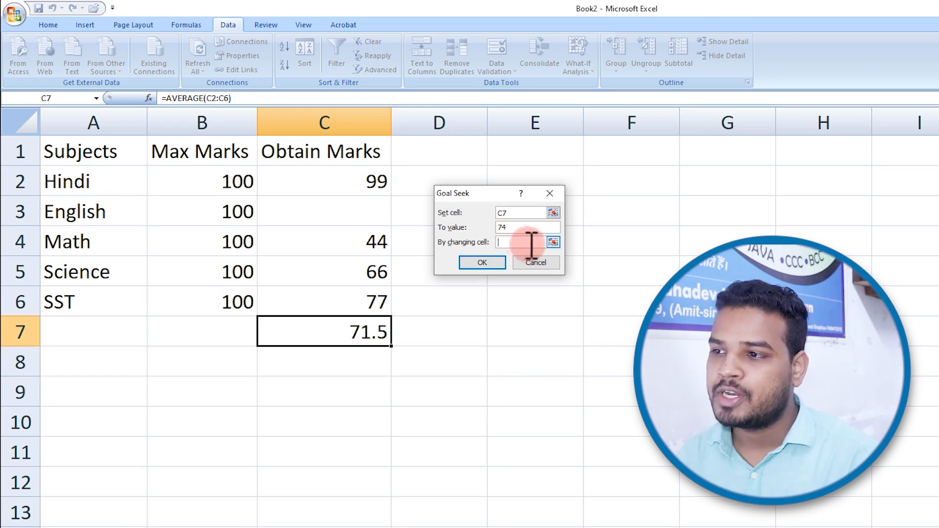
{"action": "left_click", "coordinate": [383, 205]}
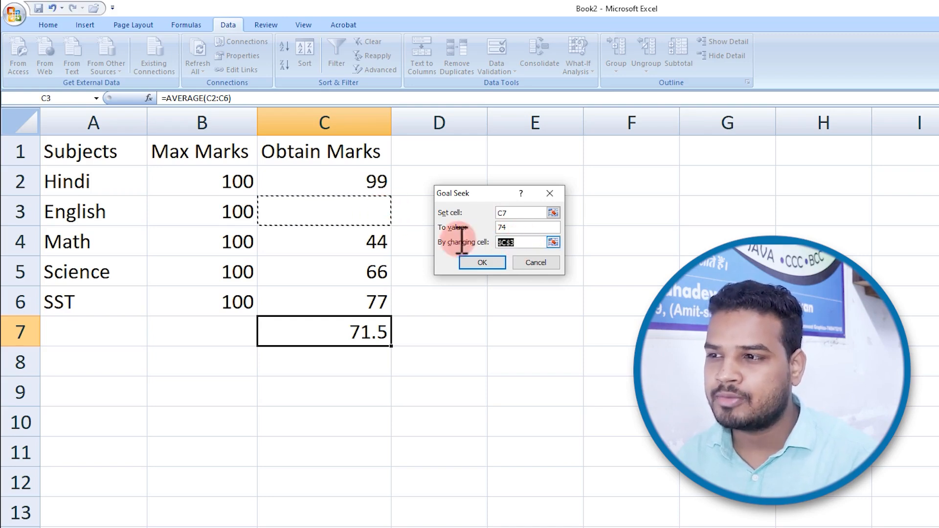
{"action": "left_click", "coordinate": [439, 231]}
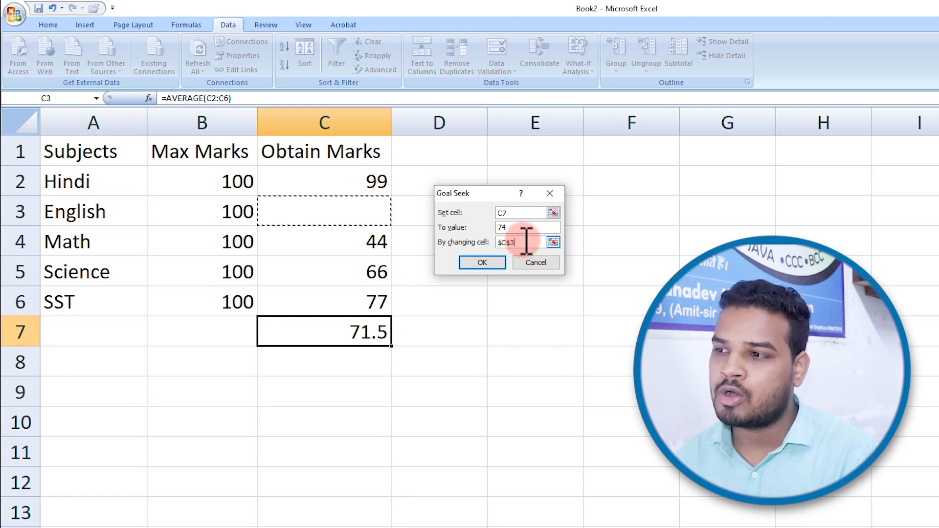
Step: Set the target value to 73, run Goal Seek on the English mark and accept the solution
{"action": "left_click", "coordinate": [496, 259]}
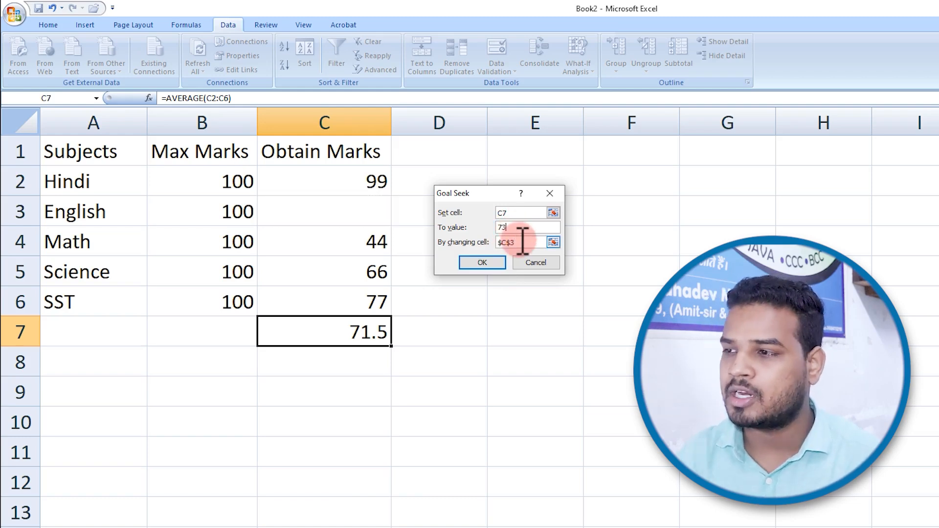
{"action": "left_click", "coordinate": [497, 262]}
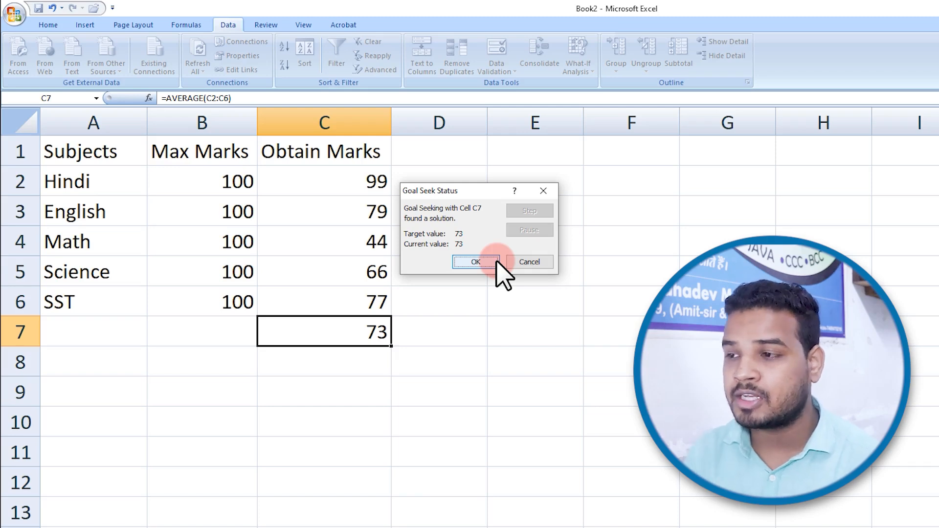
{"action": "left_click", "coordinate": [475, 262]}
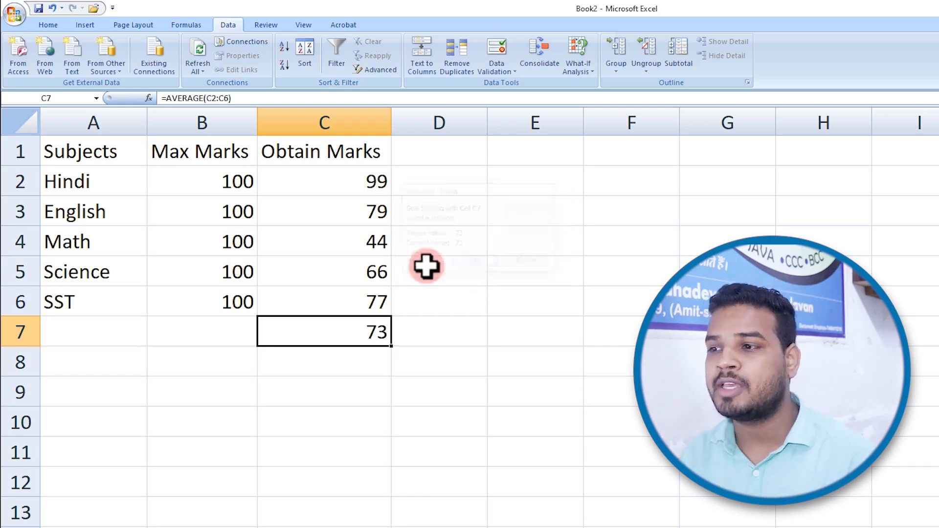
Step: Check the solved English mark in C3 against the resulting average in C7
{"action": "left_click", "coordinate": [360, 211]}
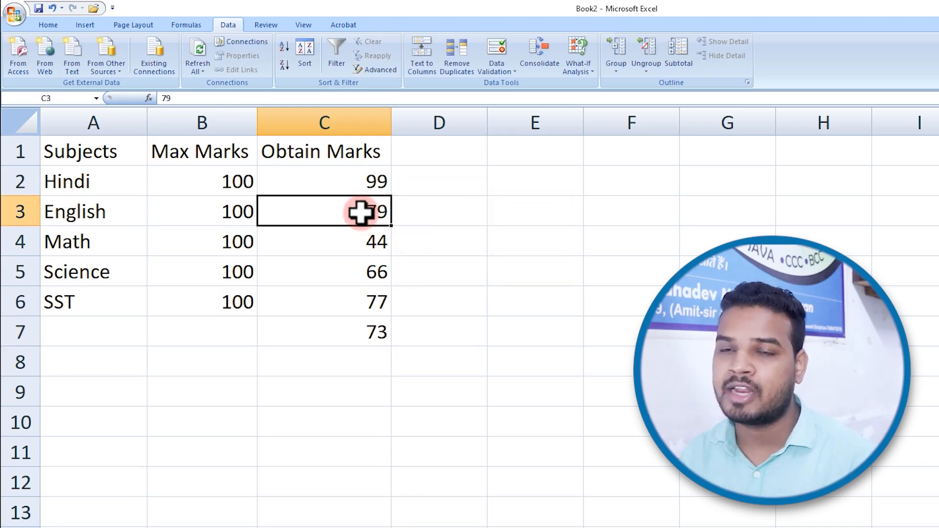
{"action": "left_click", "coordinate": [376, 334]}
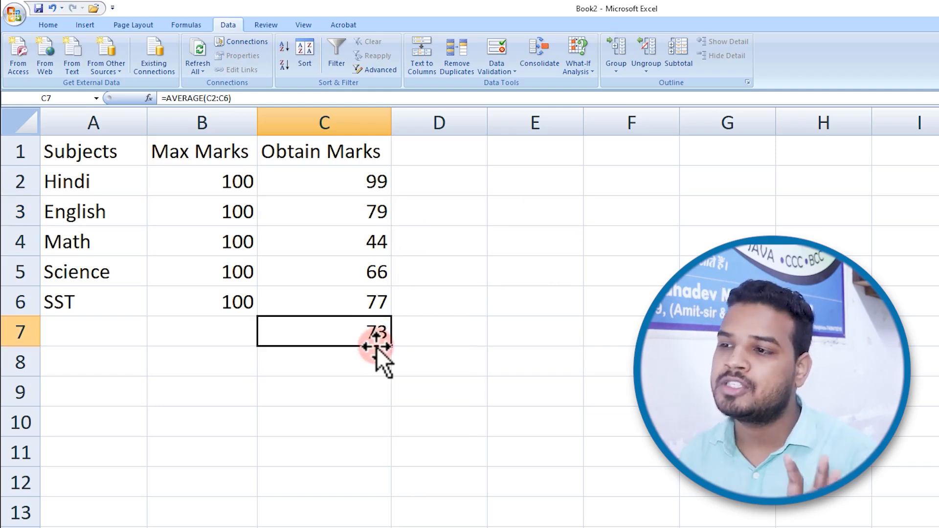
{"action": "left_click", "coordinate": [375, 220]}
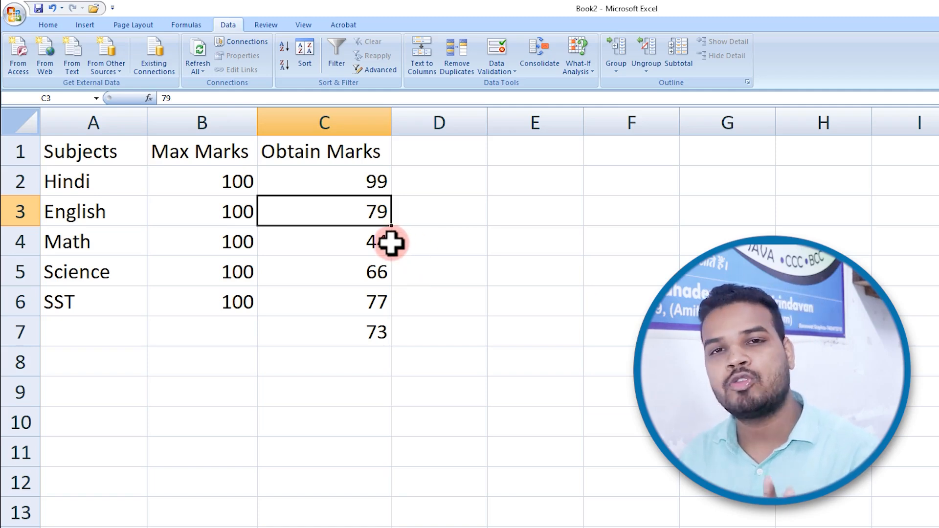
{"action": "left_click", "coordinate": [360, 333]}
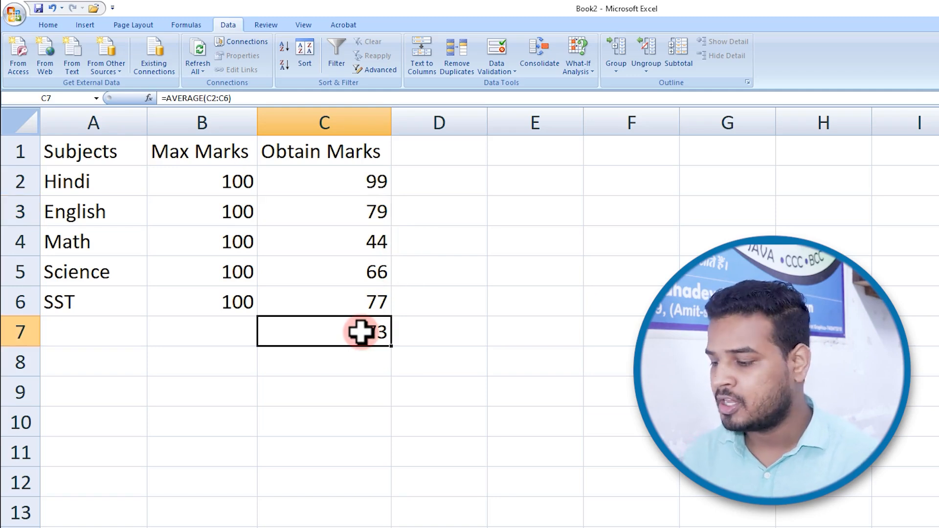
Step: Reorder the worksheets so that Sheet2 sits between Sheet5 and Sheet3
{"action": "left_click", "coordinate": [503, 295]}
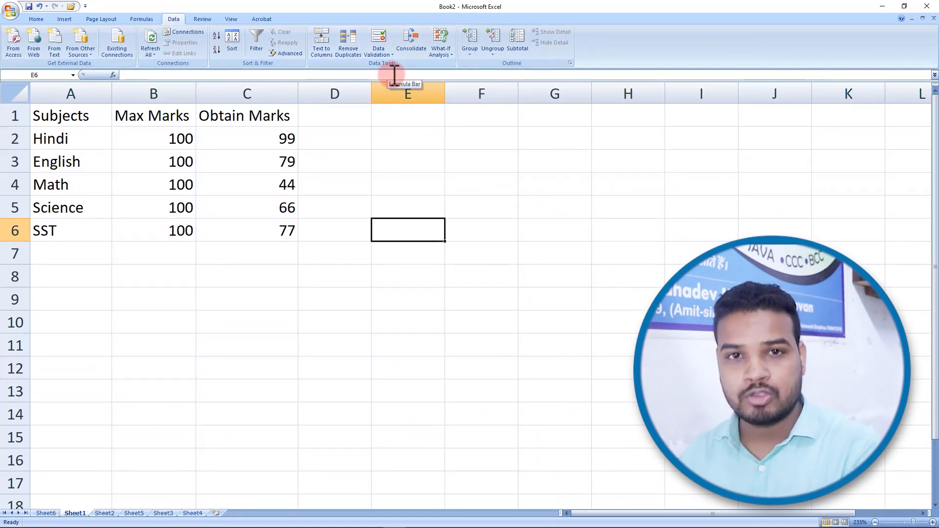
{"action": "left_click", "coordinate": [132, 513]}
{"action": "left_click", "coordinate": [109, 514]}
{"action": "left_click_drag", "start_coordinate": [113, 512], "coordinate": [164, 513]}
Step: Compare the monthly salary tables on Sheet2 and Sheet3
{"action": "left_click", "coordinate": [171, 514]}
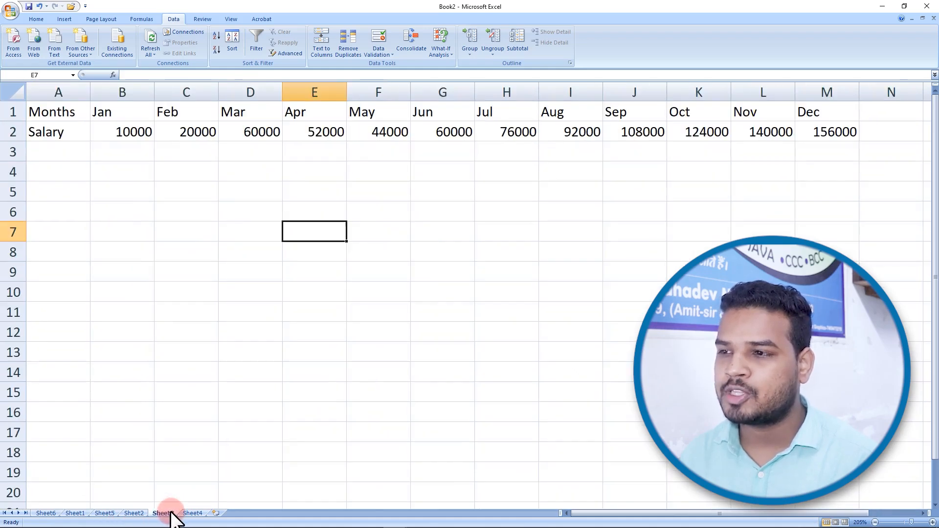
{"action": "left_click", "coordinate": [140, 514]}
{"action": "left_click", "coordinate": [161, 513]}
{"action": "left_click", "coordinate": [140, 514]}
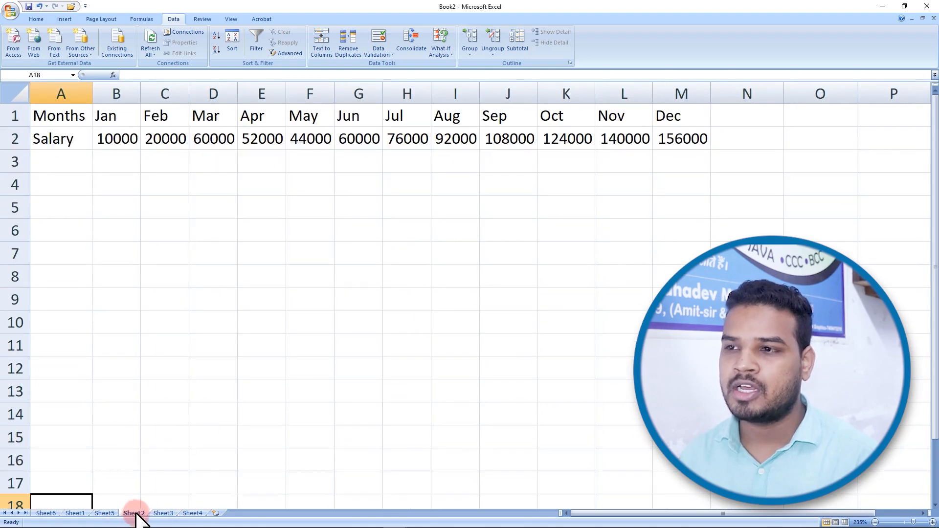
{"action": "left_click", "coordinate": [163, 514]}
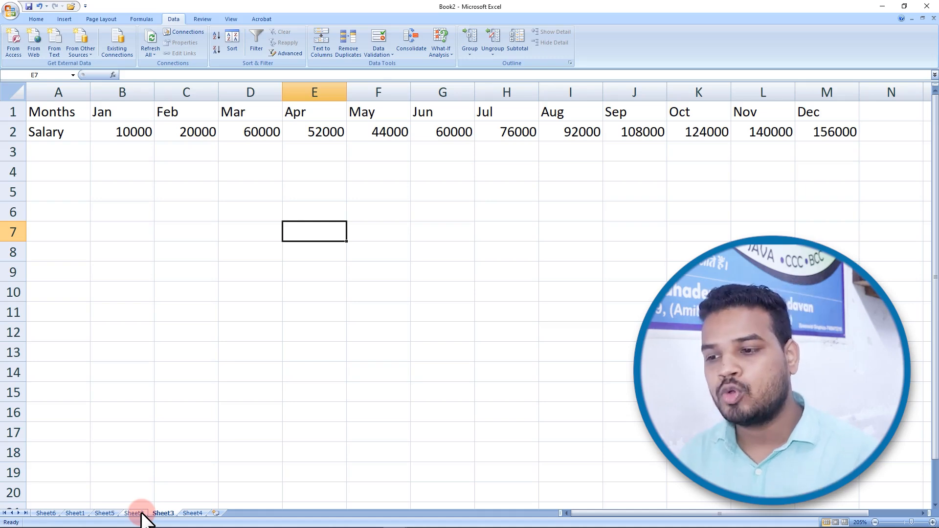
Step: Rename Sheet2 as 2020 and look over its Months and Salary rows
{"action": "left_click", "coordinate": [135, 514]}
{"action": "double_click", "coordinate": [140, 514]}
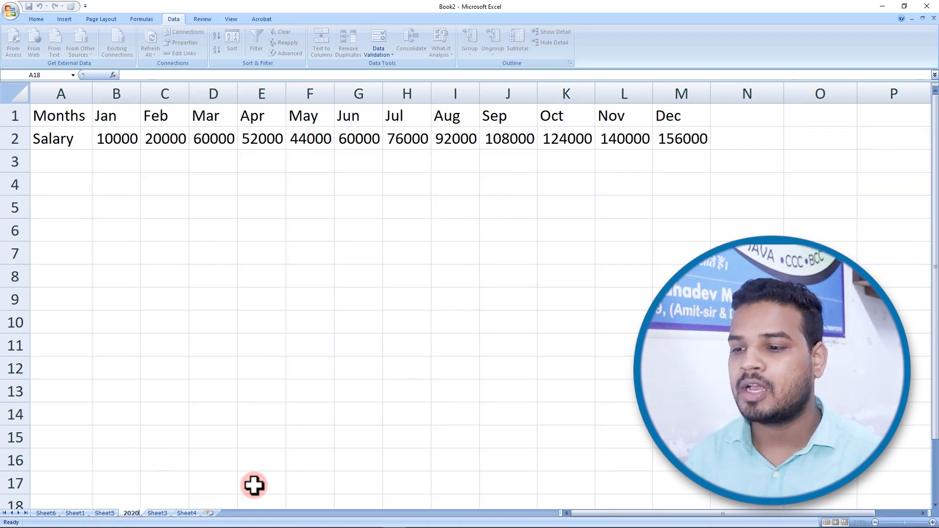
{"action": "type", "text": "2020"}
{"action": "key", "text": "Return"}
{"action": "left_click_drag", "start_coordinate": [69, 120], "coordinate": [31, 110]}
{"action": "left_click_drag", "start_coordinate": [52, 141], "coordinate": [415, 124]}
{"action": "left_click", "coordinate": [318, 188]}
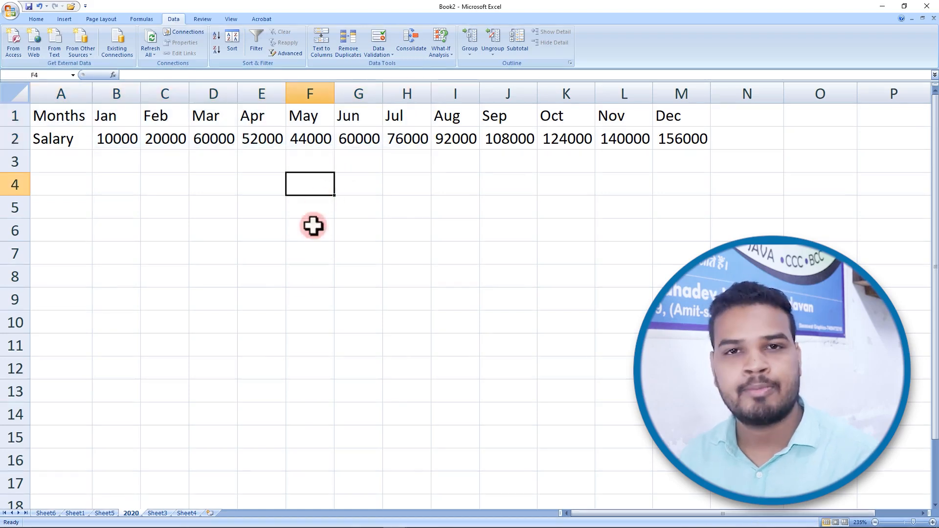
Step: Rename Sheet3 as 2021 and select its month header row A1:M1
{"action": "left_click", "coordinate": [164, 514]}
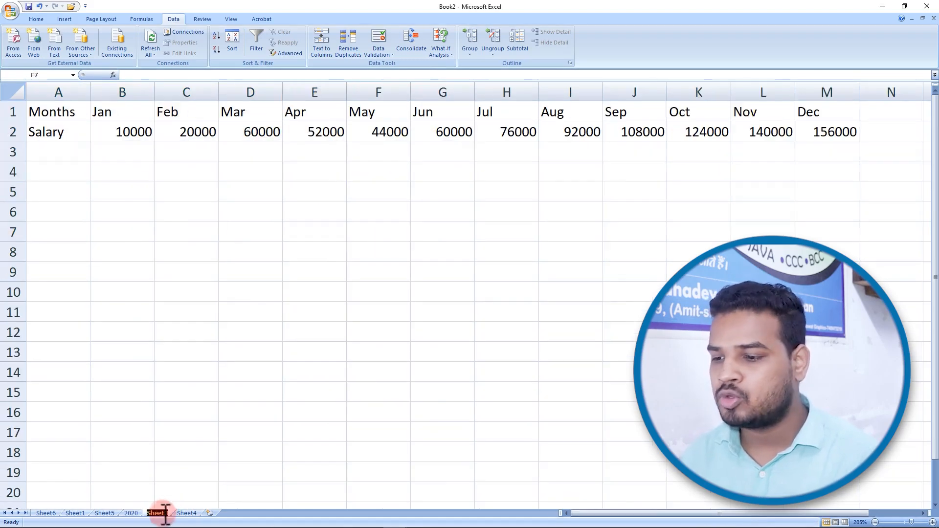
{"action": "type", "text": "2021"}
{"action": "key", "text": "Return"}
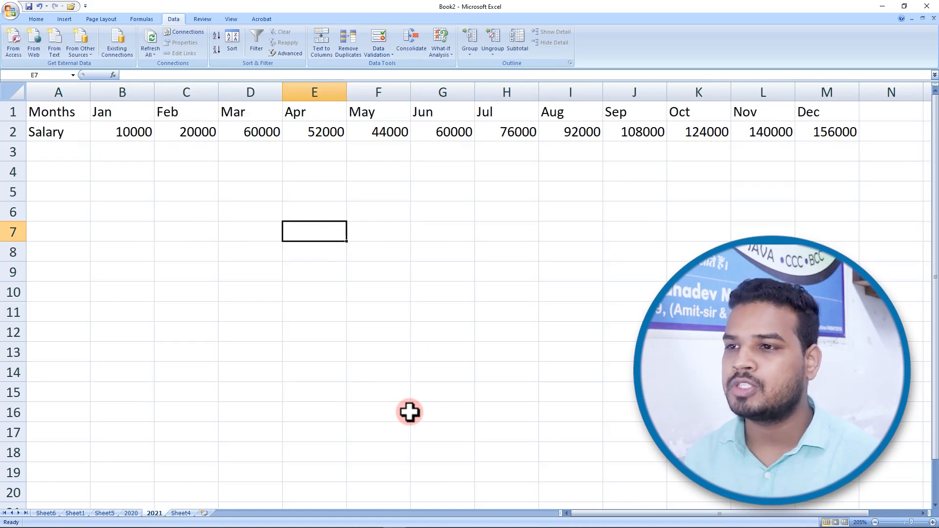
{"action": "left_click_drag", "start_coordinate": [65, 111], "coordinate": [850, 117]}
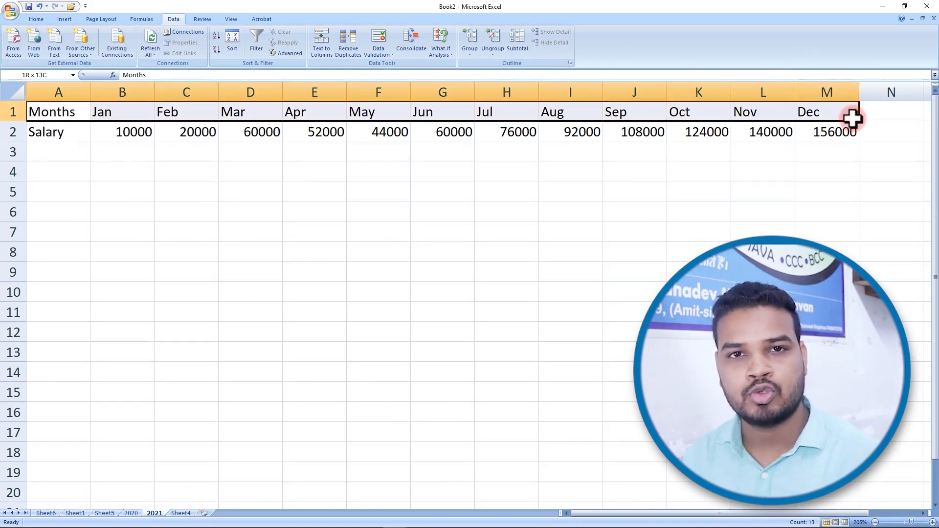
Step: Rename the empty Sheet4 as 2022 and return to the 2020 sheet
{"action": "left_click", "coordinate": [182, 514]}
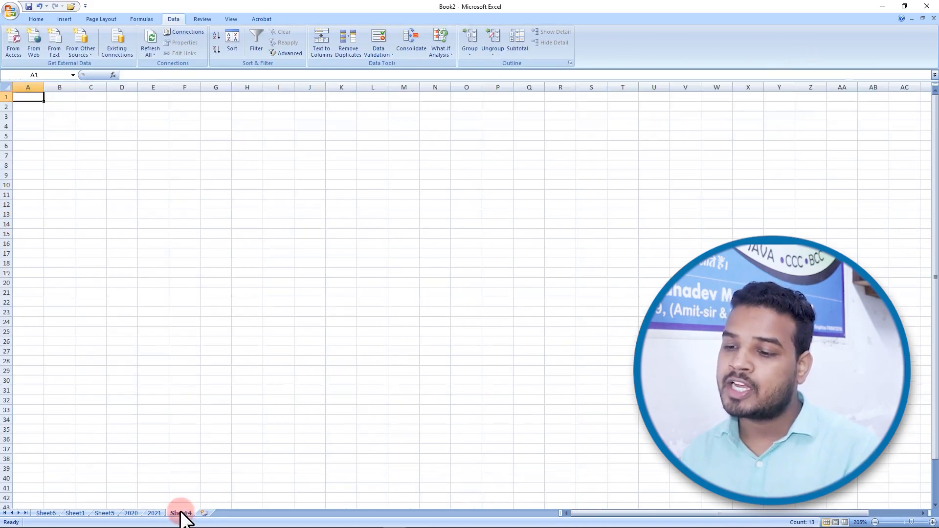
{"action": "type", "text": "2022"}
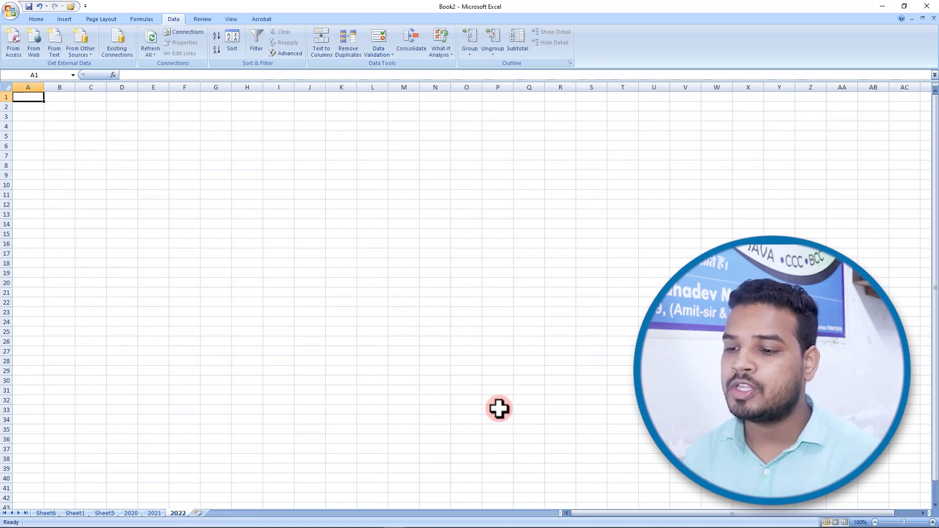
{"action": "left_click", "coordinate": [128, 513]}
{"action": "left_click_drag", "start_coordinate": [151, 507], "coordinate": [147, 512]}
{"action": "left_click", "coordinate": [242, 373]}
{"action": "scroll", "coordinate": [242, 372], "scroll_direction": "up", "scroll_amount": 1}
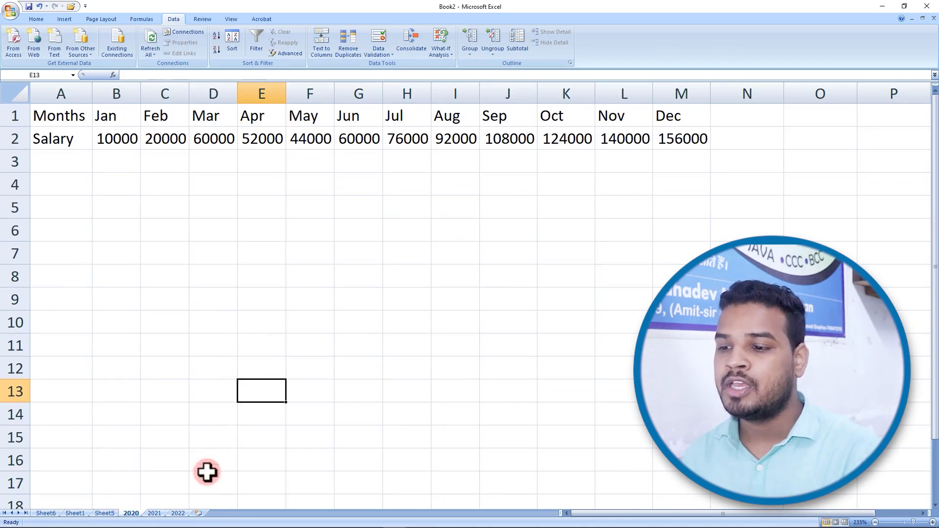
Step: Enlarge the display of the empty 2022 sheet to 150%
{"action": "left_click", "coordinate": [178, 513]}
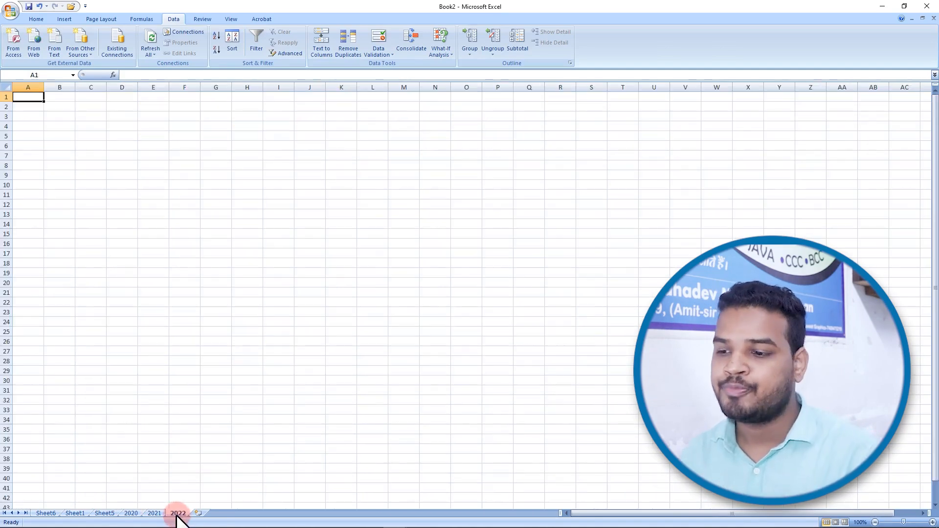
{"action": "left_click", "coordinate": [932, 523]}
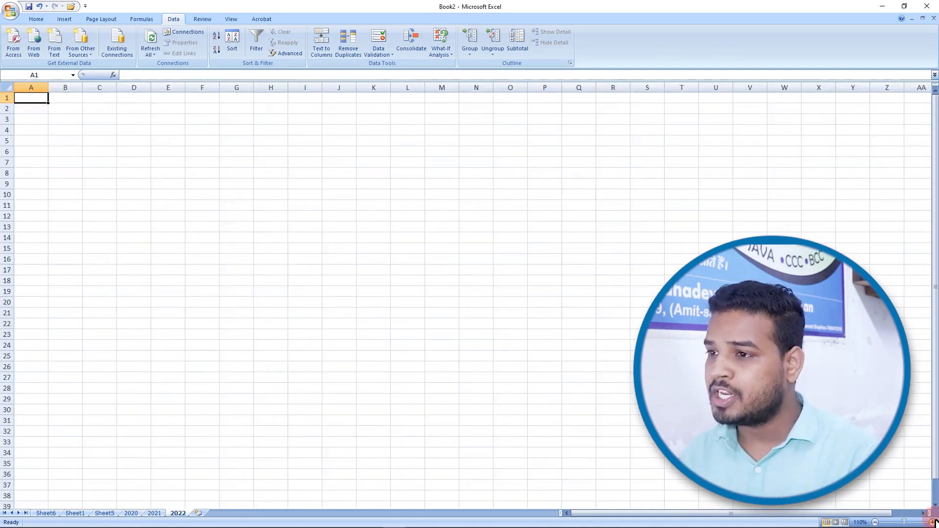
{"action": "left_click", "coordinate": [932, 523]}
{"action": "left_click", "coordinate": [932, 523]}
{"action": "left_click", "coordinate": [932, 523]}
{"action": "left_click", "coordinate": [932, 522]}
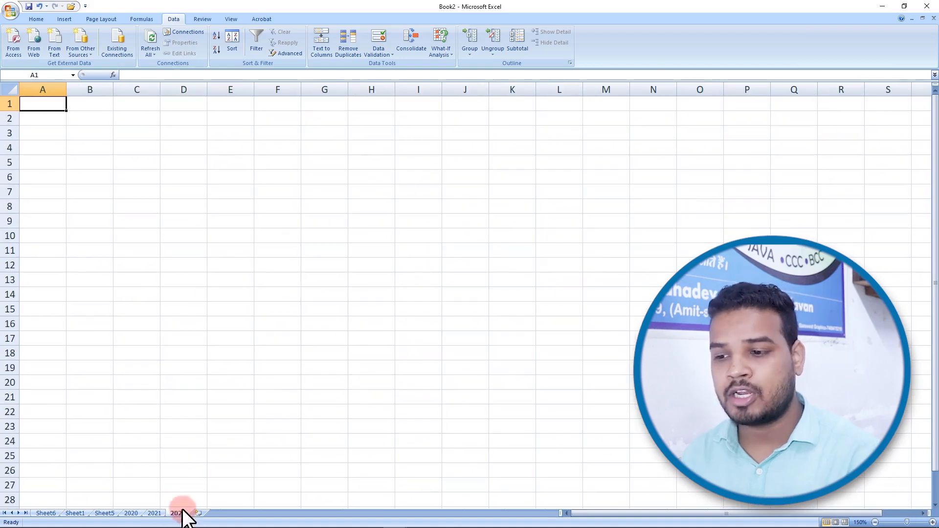
Step: Review the salary tables on the 2020 and 2021 sheets, ending on the empty 2022 sheet
{"action": "left_click", "coordinate": [134, 513]}
{"action": "left_click", "coordinate": [151, 512]}
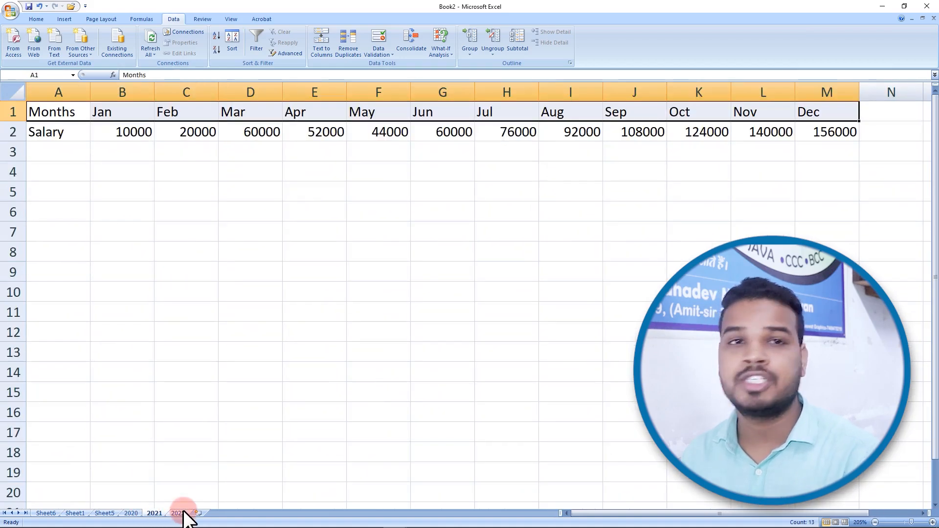
{"action": "left_click", "coordinate": [177, 513]}
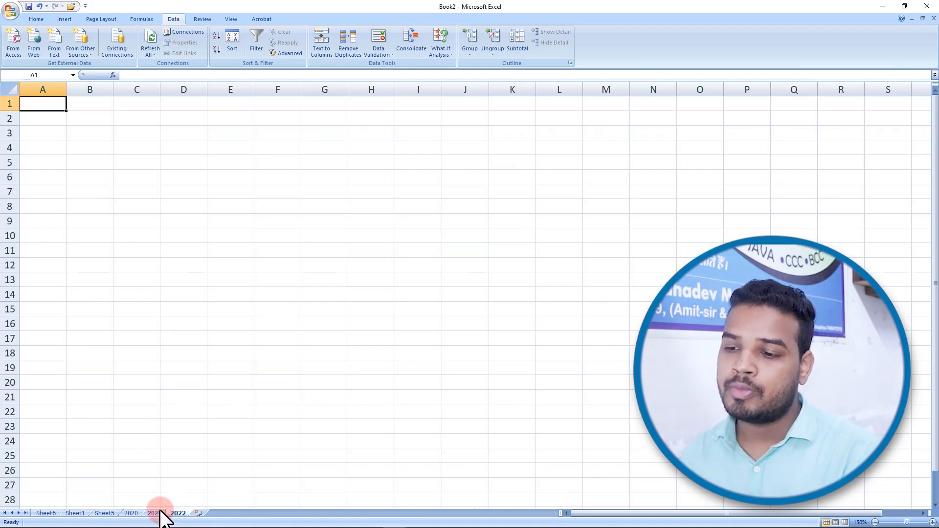
{"action": "left_click", "coordinate": [132, 513]}
{"action": "left_click", "coordinate": [152, 513]}
{"action": "left_click", "coordinate": [177, 513]}
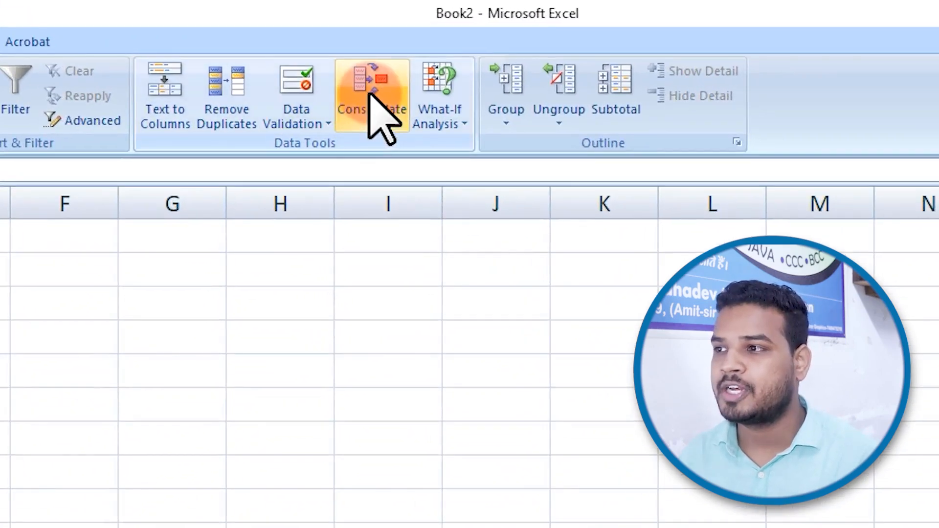
Step: Start a Sum consolidation on the 2022 sheet and add A1:M2 of the 2020 sheet as a reference
{"action": "left_click", "coordinate": [370, 93]}
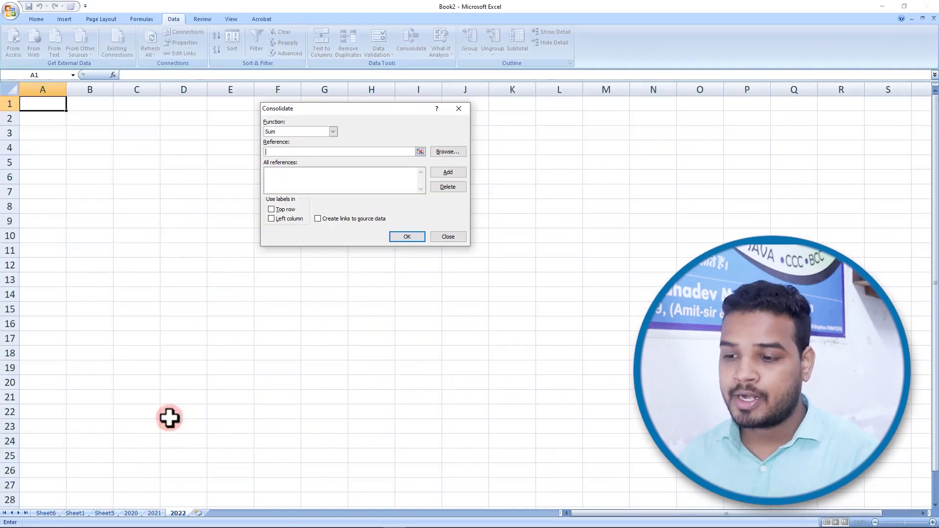
{"action": "left_click", "coordinate": [131, 512]}
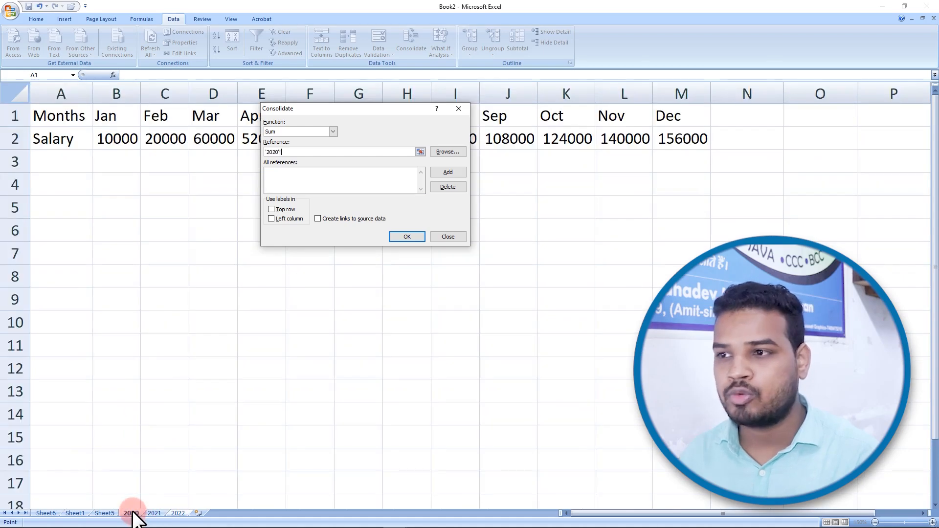
{"action": "left_click_drag", "start_coordinate": [79, 117], "coordinate": [674, 135]}
{"action": "left_click_drag", "start_coordinate": [397, 115], "coordinate": [405, 207]}
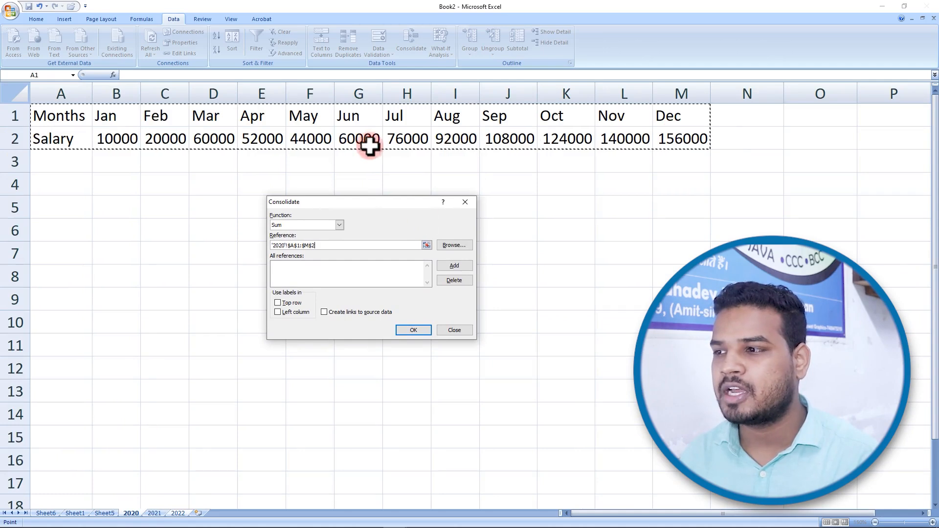
{"action": "left_click", "coordinate": [454, 266]}
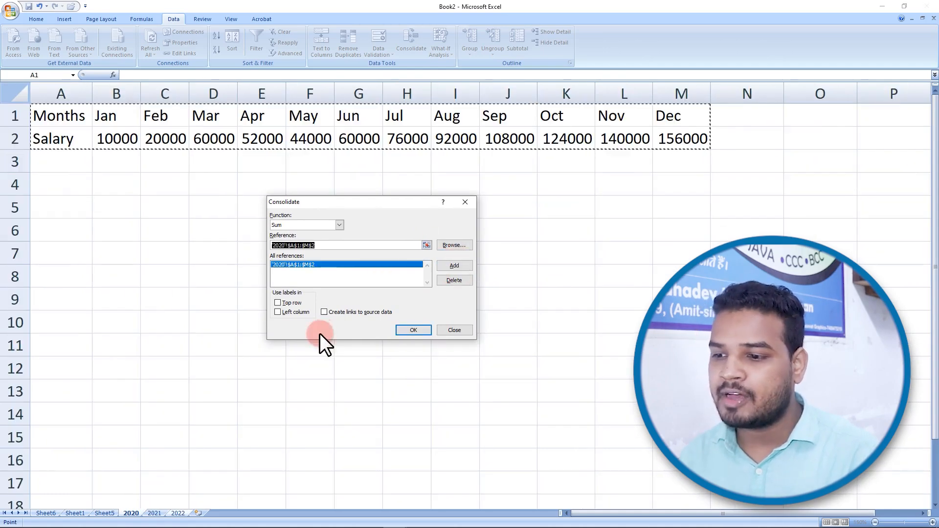
Step: Add range A1:M2 of the 2021 sheet to the consolidation references
{"action": "left_click", "coordinate": [154, 512]}
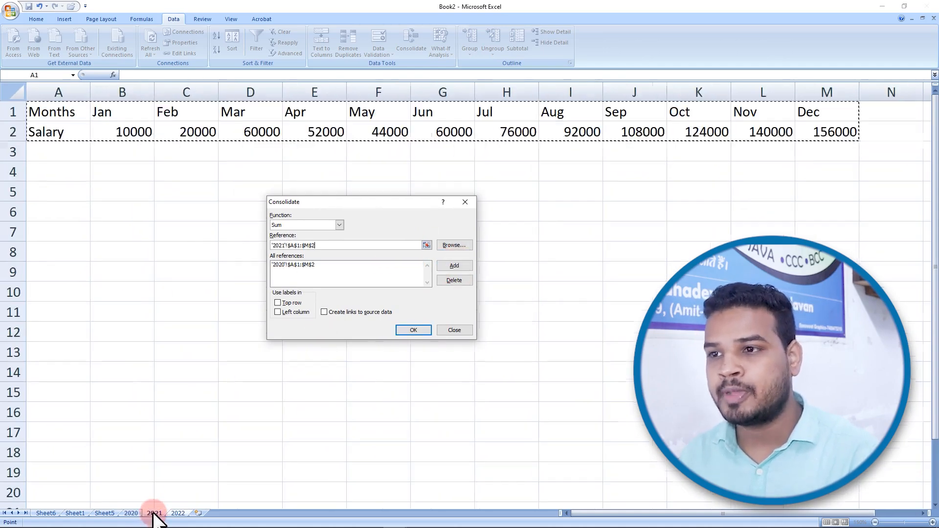
{"action": "left_click_drag", "start_coordinate": [54, 106], "coordinate": [851, 131]}
{"action": "left_click", "coordinate": [454, 265]}
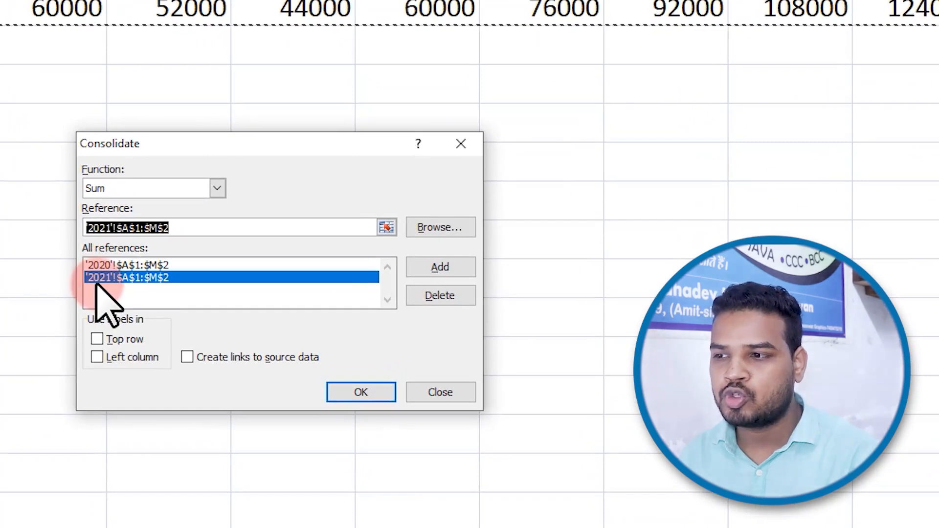
Step: Use top-row labels, create links to the source data and run the consolidation
{"action": "left_click", "coordinate": [97, 339]}
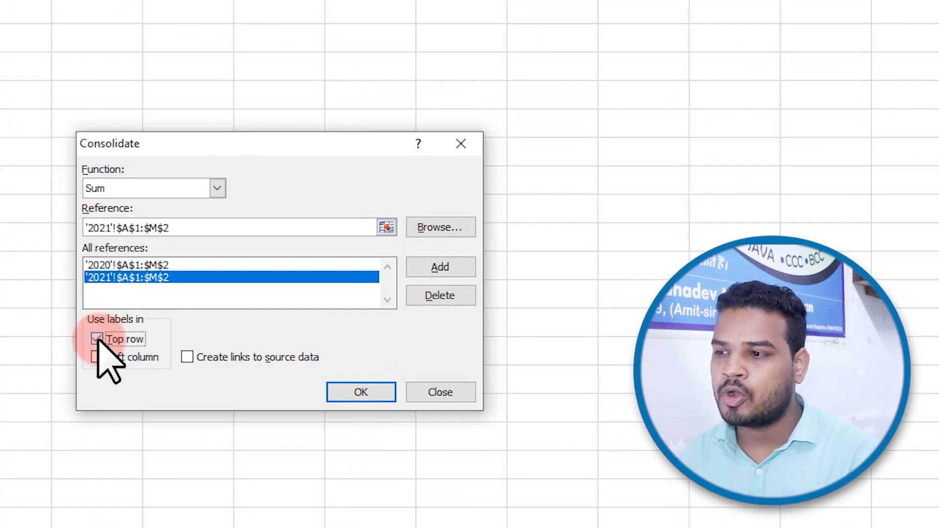
{"action": "left_click", "coordinate": [187, 357]}
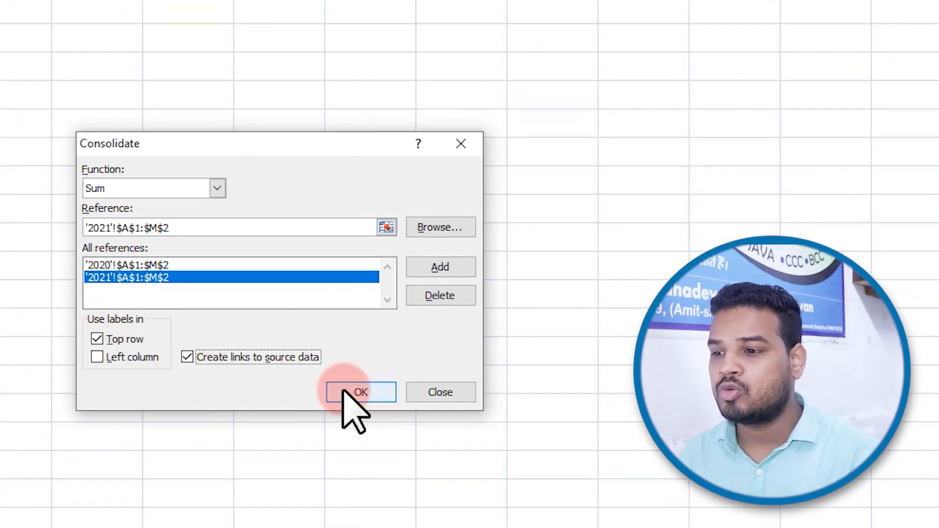
{"action": "left_click", "coordinate": [361, 392]}
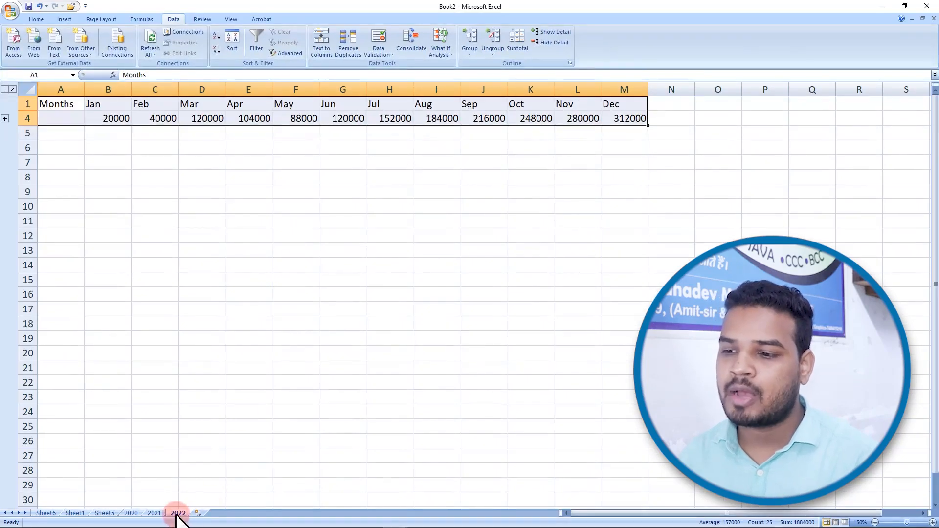
Step: Compare the consolidated January value on the 2022 sheet with the source salaries on the 2020 and 2021 sheets
{"action": "left_click", "coordinate": [136, 513]}
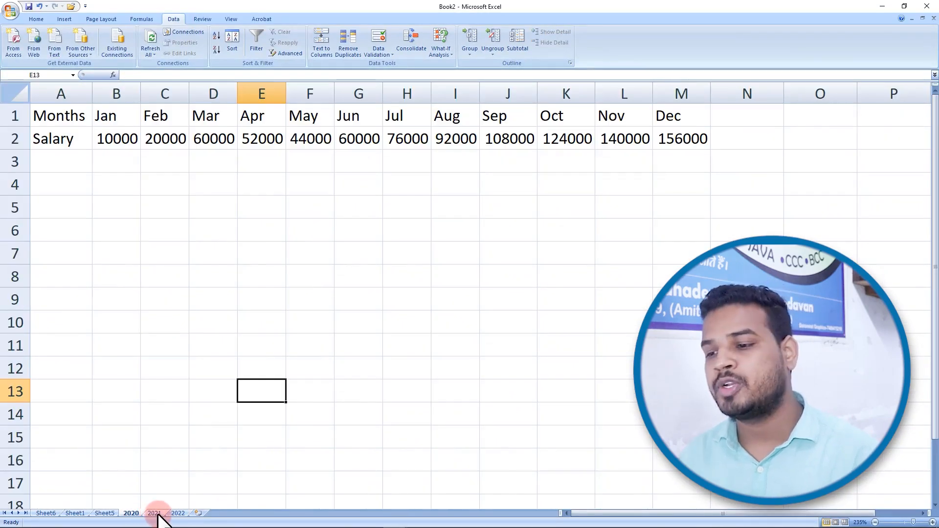
{"action": "left_click", "coordinate": [157, 513]}
{"action": "left_click", "coordinate": [177, 514]}
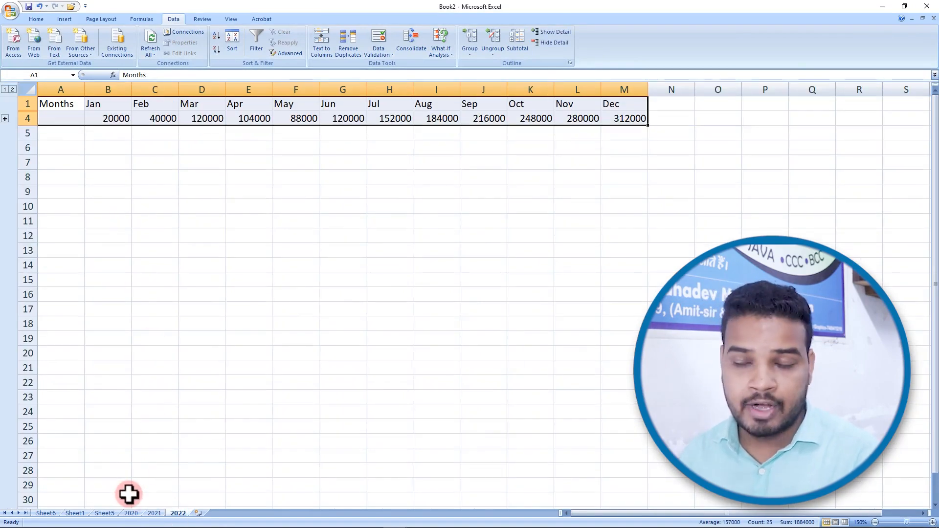
{"action": "left_click", "coordinate": [132, 512]}
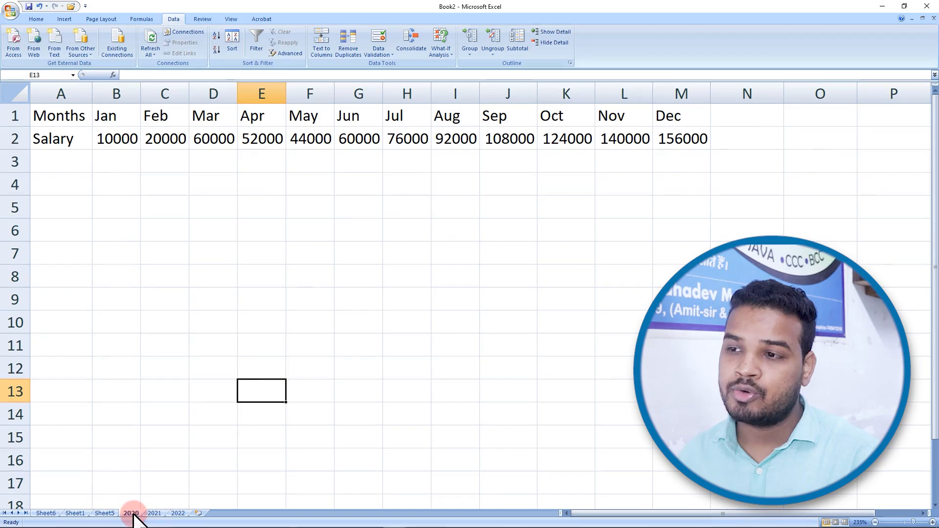
{"action": "left_click", "coordinate": [114, 139]}
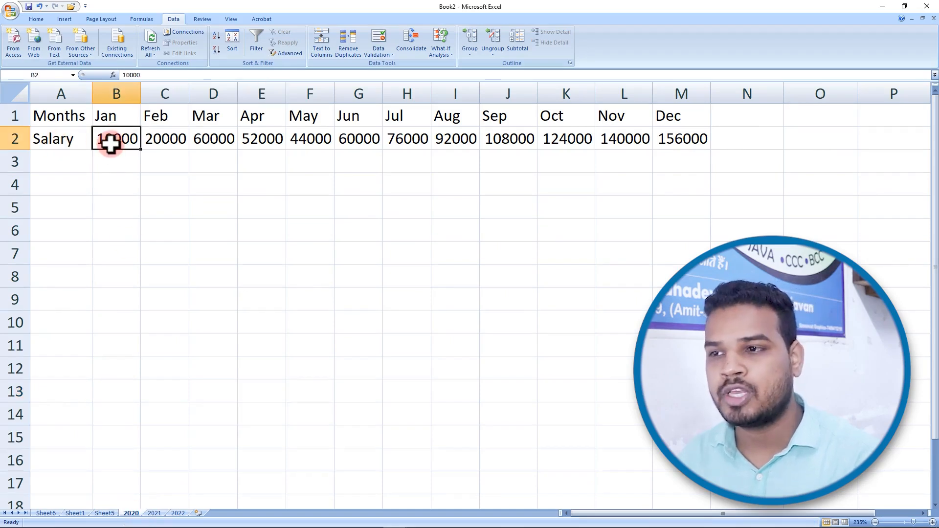
{"action": "left_click", "coordinate": [154, 513]}
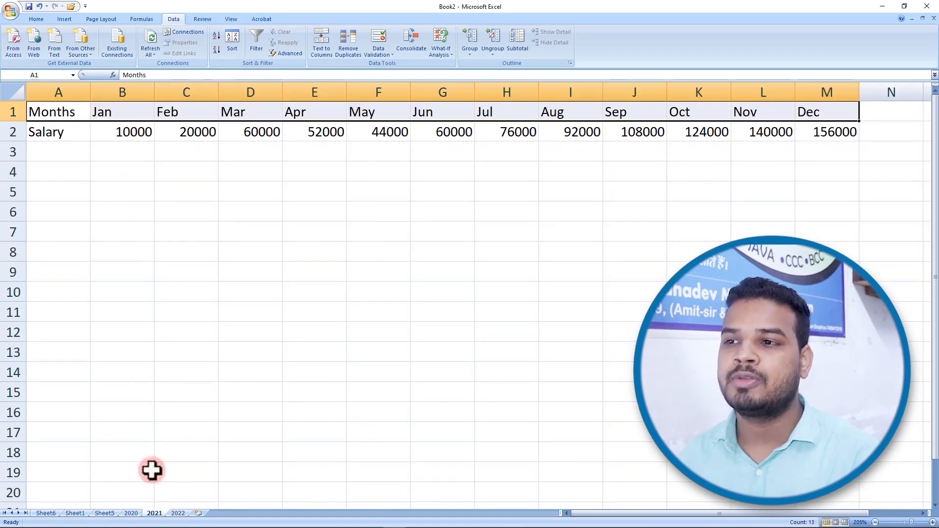
{"action": "left_click", "coordinate": [178, 513]}
{"action": "left_click", "coordinate": [115, 119]}
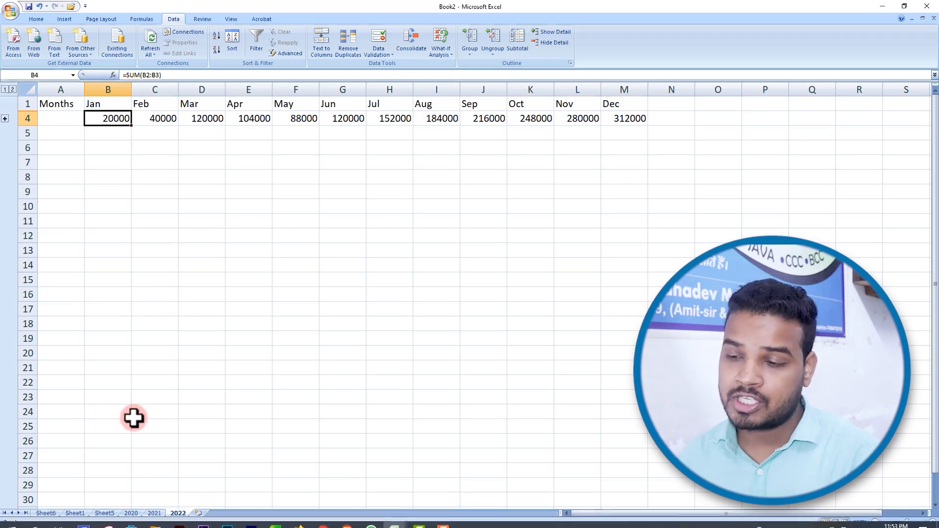
Step: Set the January salary in B2 of the 2021 sheet to 6000
{"action": "left_click", "coordinate": [154, 513]}
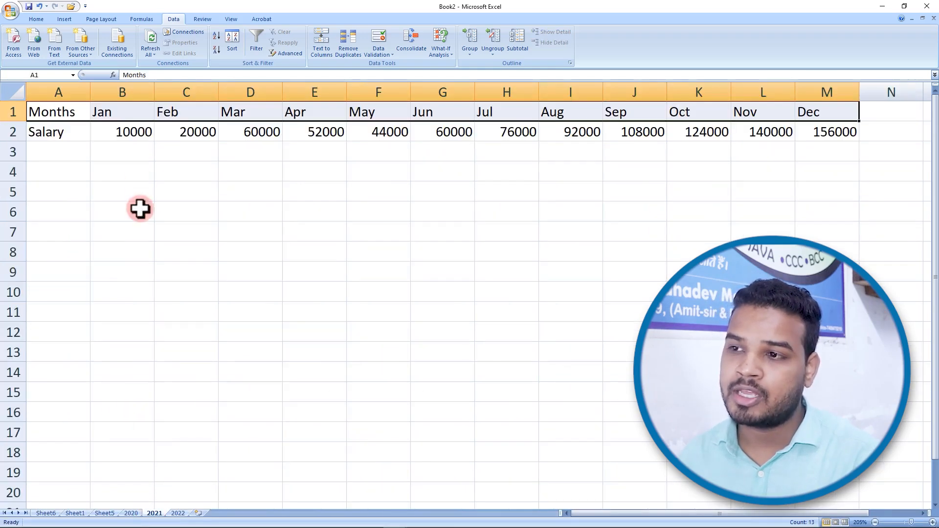
{"action": "left_click", "coordinate": [131, 132]}
{"action": "type", "text": "6000"}
{"action": "key", "text": "Return"}
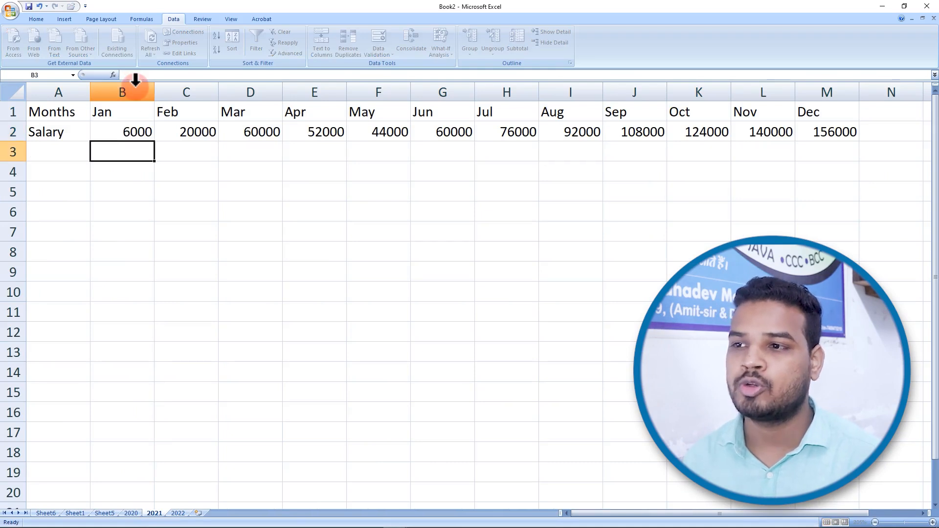
Step: Set the January salary in B2 of the 2020 sheet to 8000
{"action": "left_click", "coordinate": [131, 513]}
{"action": "type", "text": "8000"}
{"action": "key", "text": "Return"}
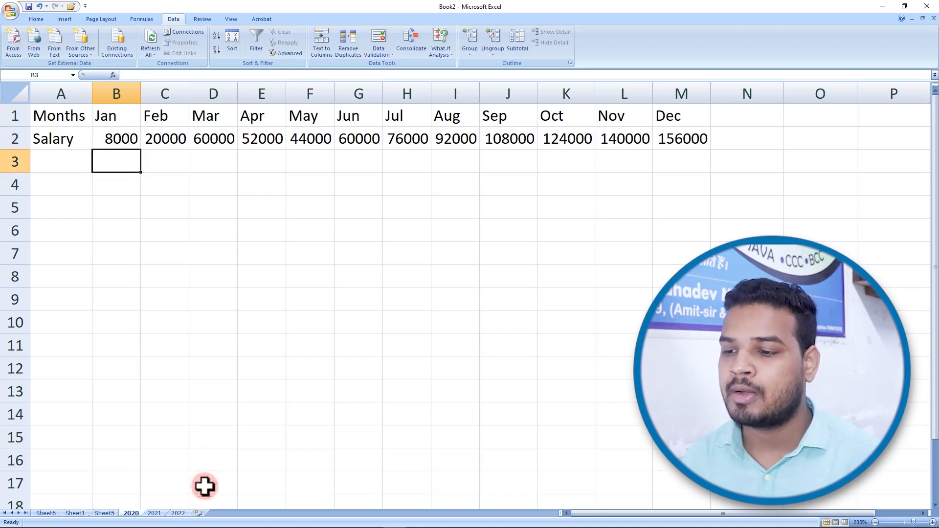
Step: Check the linked January total on the 2022 sheet against the edited salaries on the 2020 and 2021 sheets
{"action": "left_click", "coordinate": [178, 514]}
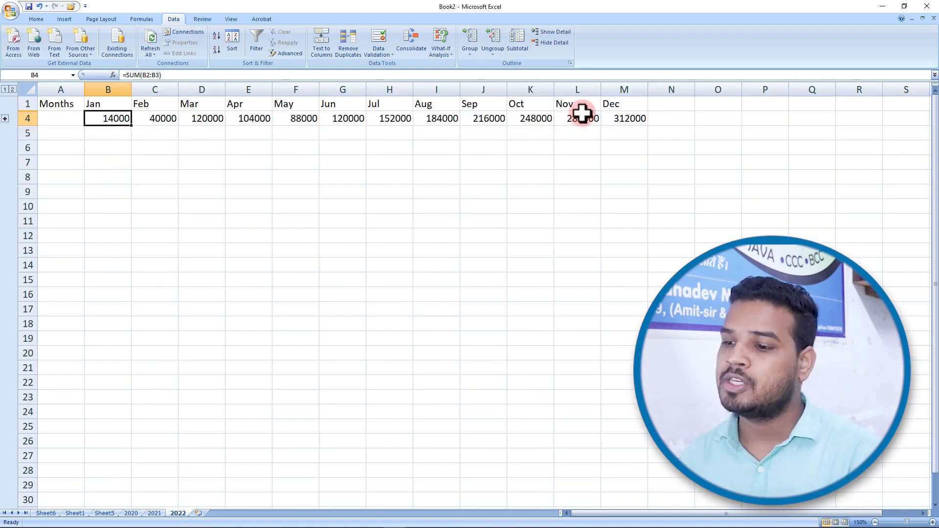
{"action": "left_click", "coordinate": [133, 513]}
{"action": "left_click", "coordinate": [155, 514]}
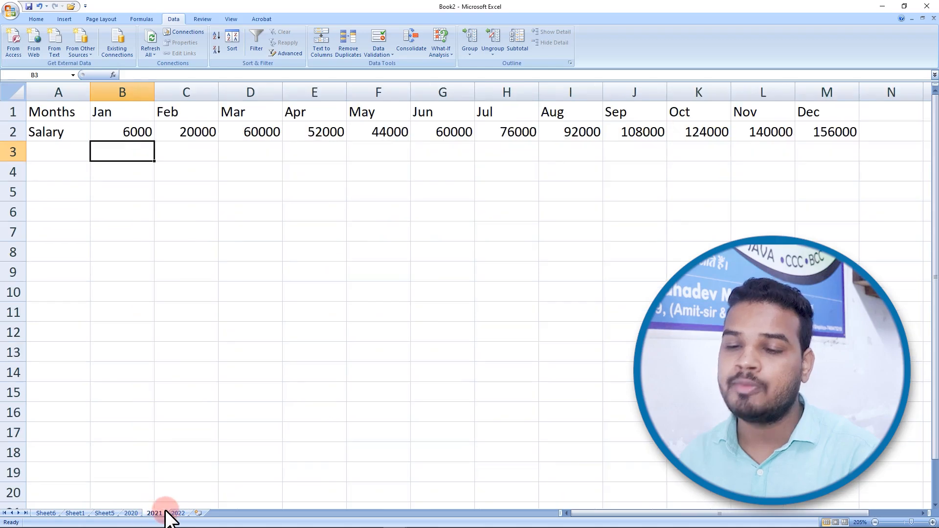
{"action": "left_click", "coordinate": [178, 513]}
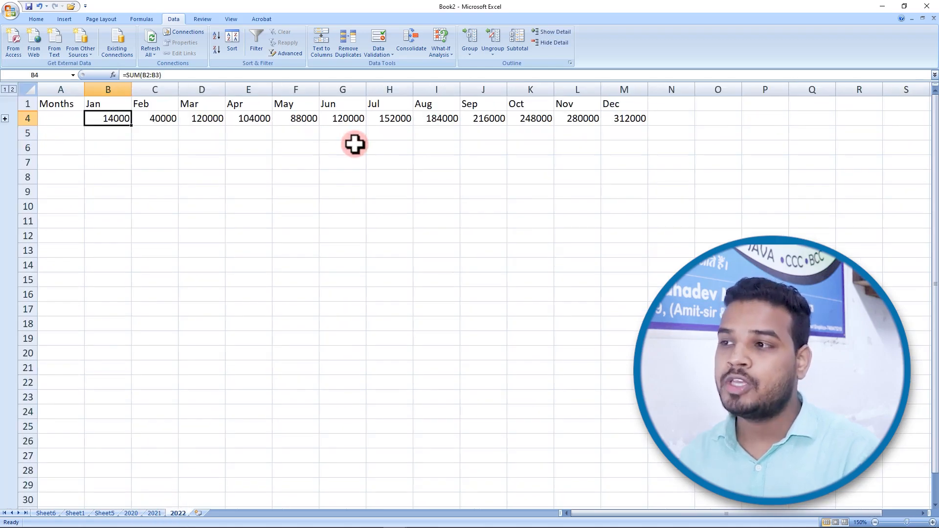
{"action": "left_click", "coordinate": [283, 162]}
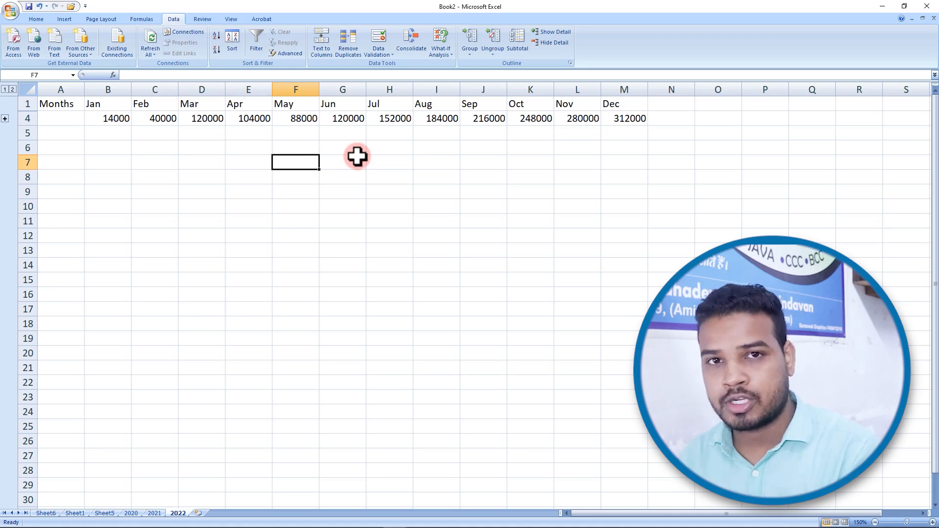
{"action": "left_click", "coordinate": [416, 179]}
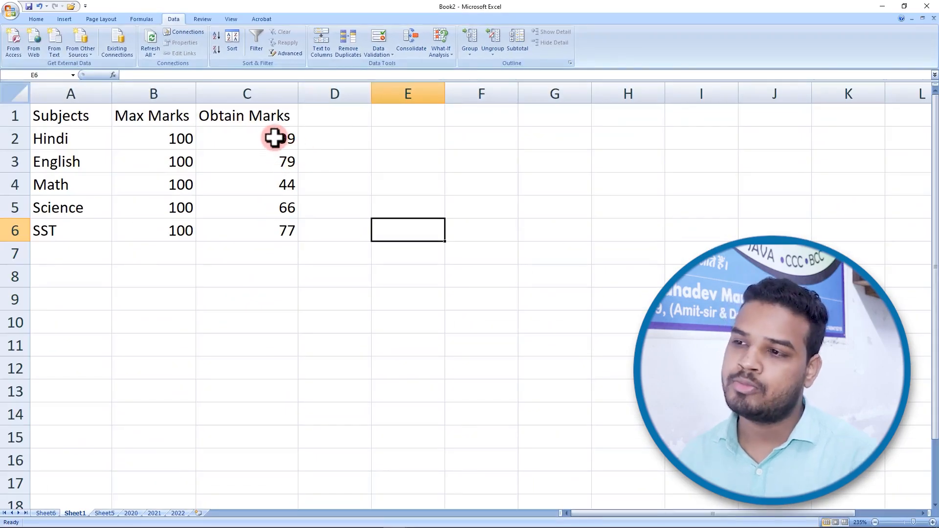
Step: Clear the obtained marks in C2:C6 of Sheet1
{"action": "left_click_drag", "start_coordinate": [274, 138], "coordinate": [279, 227]}
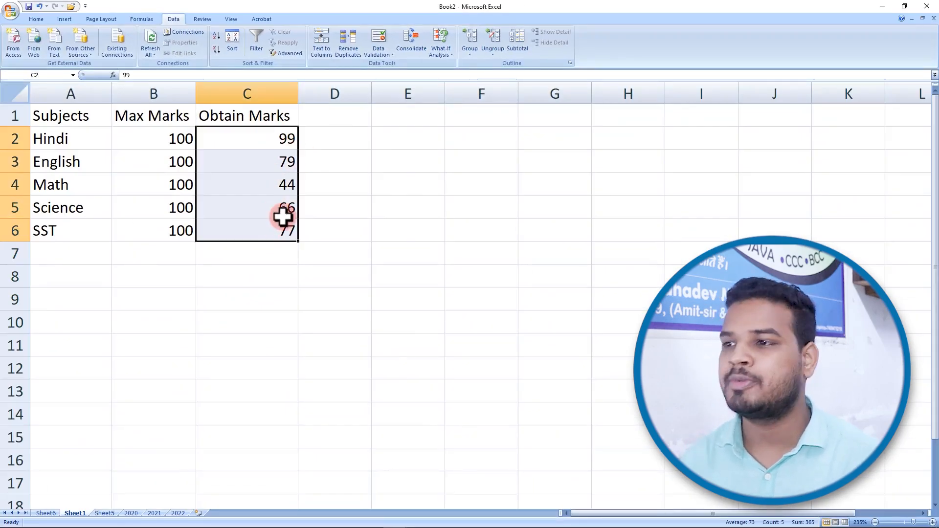
{"action": "key", "text": "Delete"}
{"action": "left_click", "coordinate": [324, 228]}
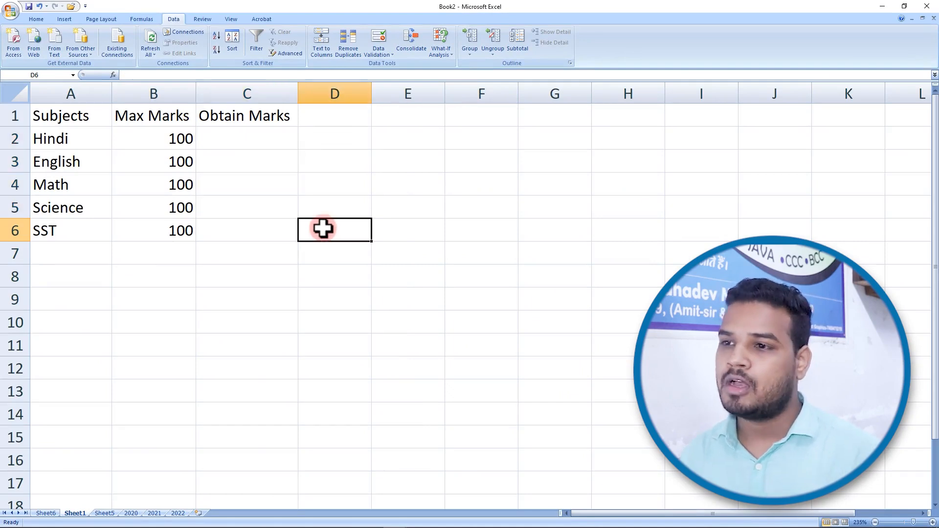
Step: Apply data validation to the Obtain Marks cells C2:C6, allowing only whole numbers between 32 and 100
{"action": "left_click", "coordinate": [237, 135]}
{"action": "left_click_drag", "start_coordinate": [236, 135], "coordinate": [249, 230]}
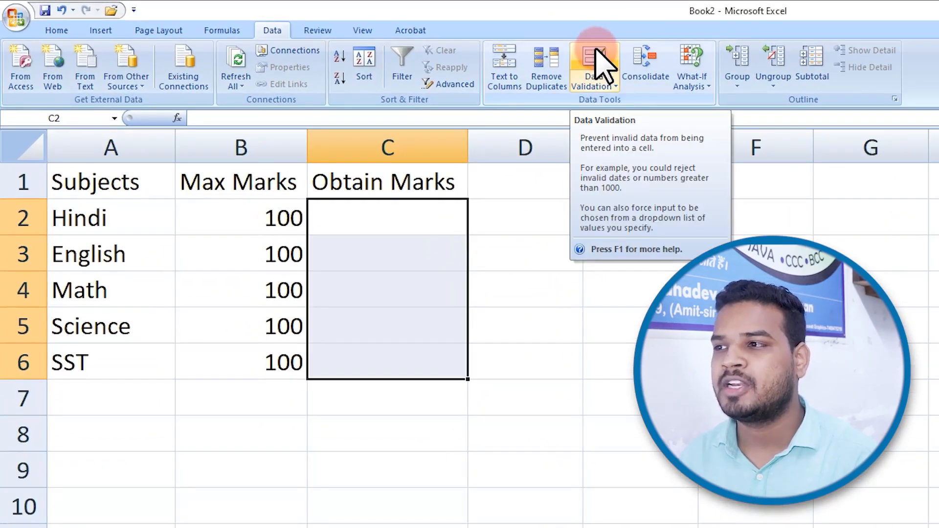
{"action": "left_click", "coordinate": [601, 63]}
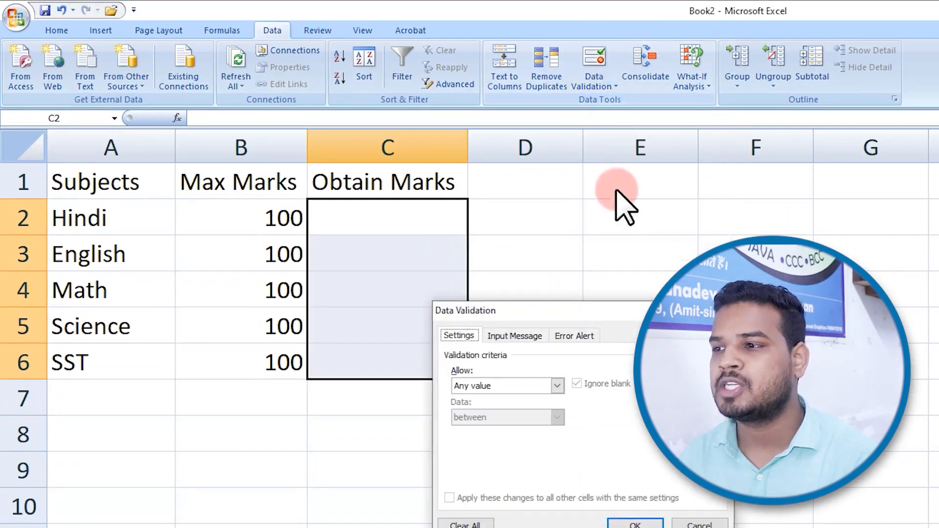
{"action": "left_click_drag", "start_coordinate": [587, 309], "coordinate": [669, 182]}
{"action": "left_click", "coordinate": [636, 198]}
{"action": "left_click", "coordinate": [696, 198]}
{"action": "left_click", "coordinate": [581, 198]}
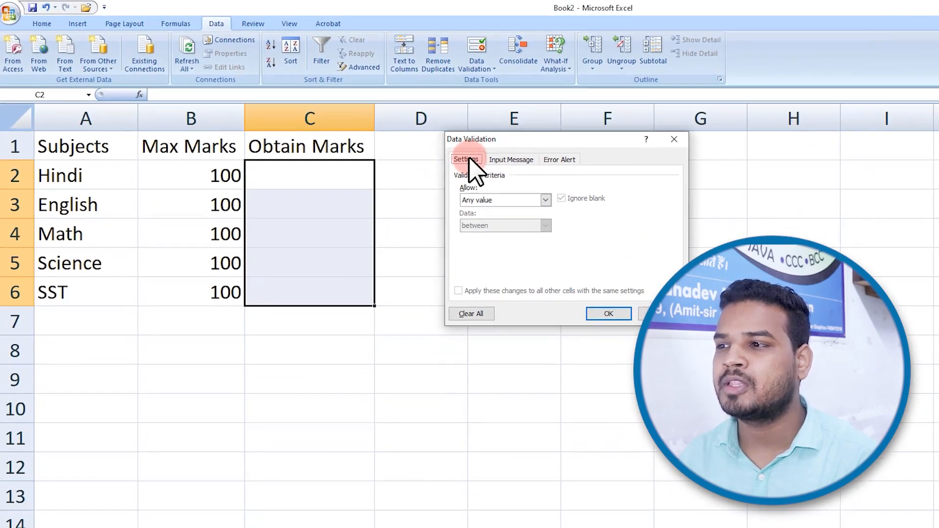
{"action": "left_click", "coordinate": [497, 196]}
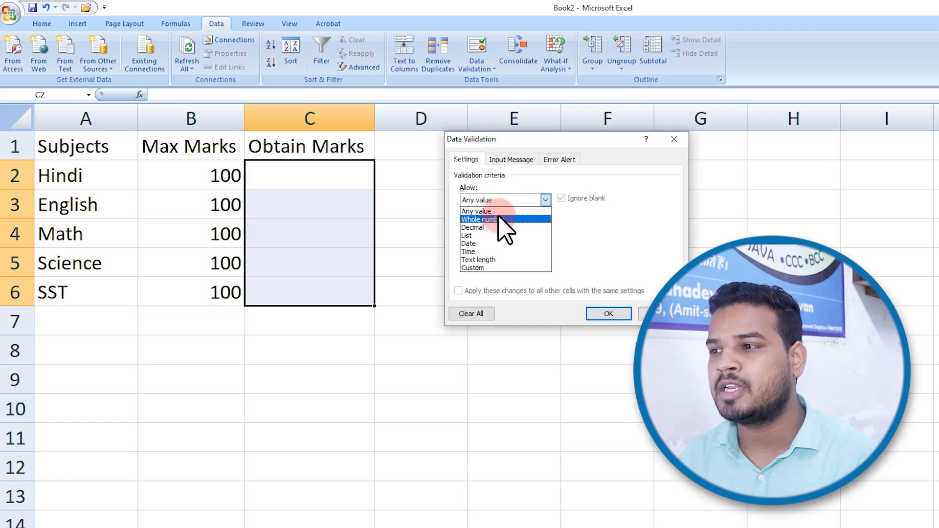
{"action": "left_click", "coordinate": [498, 219]}
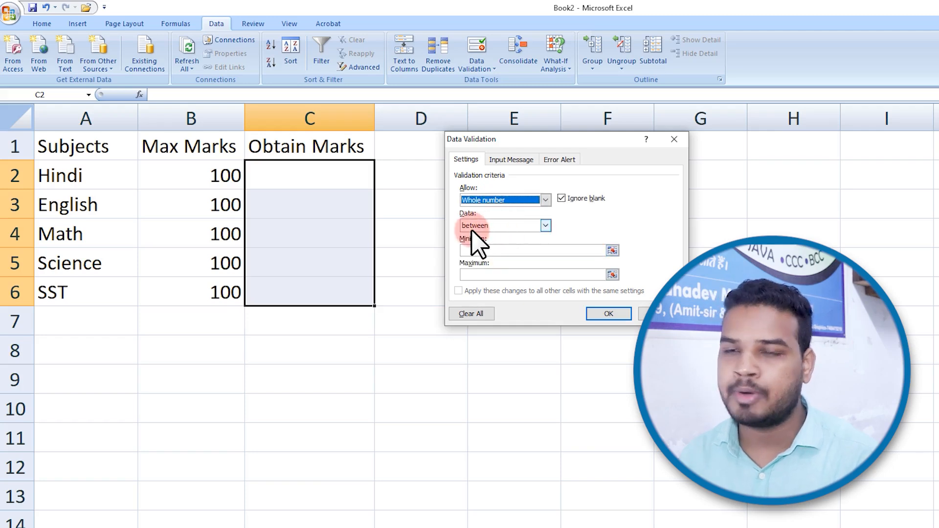
{"action": "left_click", "coordinate": [475, 226]}
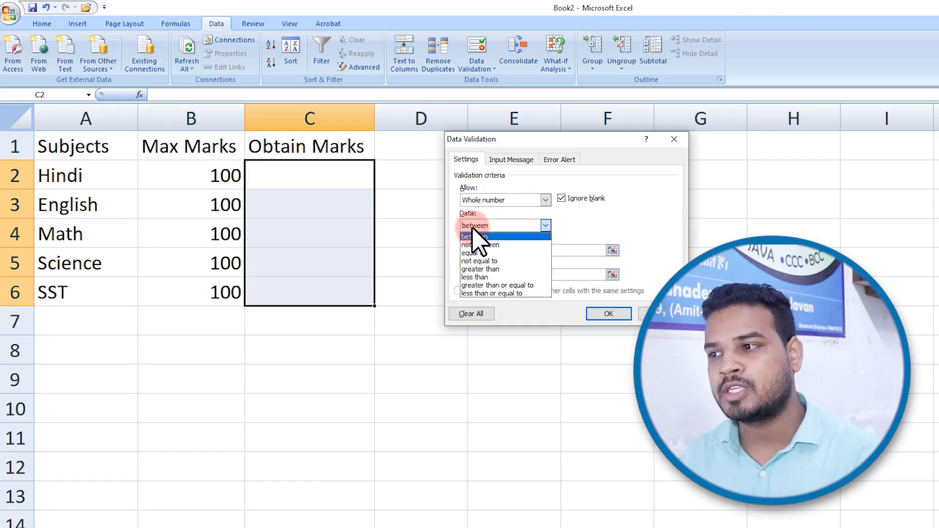
{"action": "left_click", "coordinate": [473, 228]}
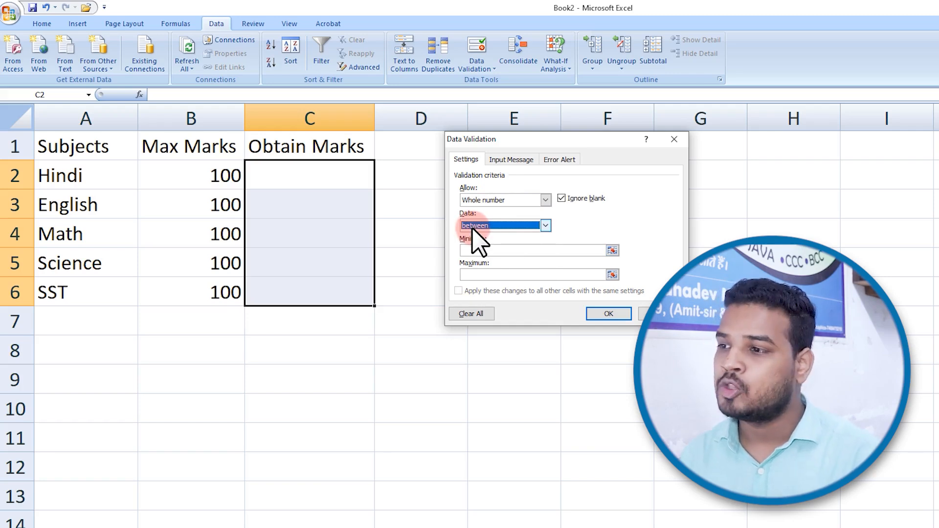
{"action": "left_click", "coordinate": [492, 247]}
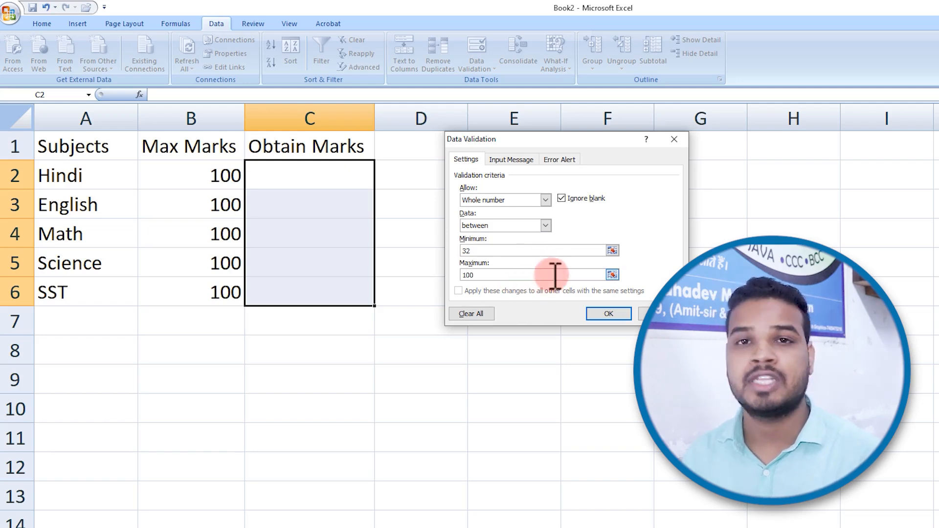
{"action": "left_click", "coordinate": [599, 314]}
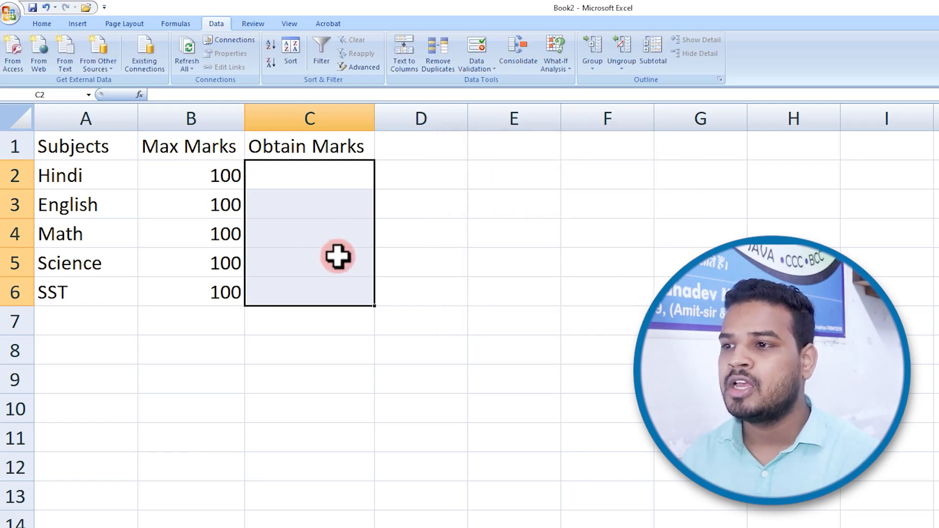
Step: Test the validation with 22 as the Math mark in C4 and replace it with 66
{"action": "left_click", "coordinate": [319, 220]}
{"action": "type", "text": "22"}
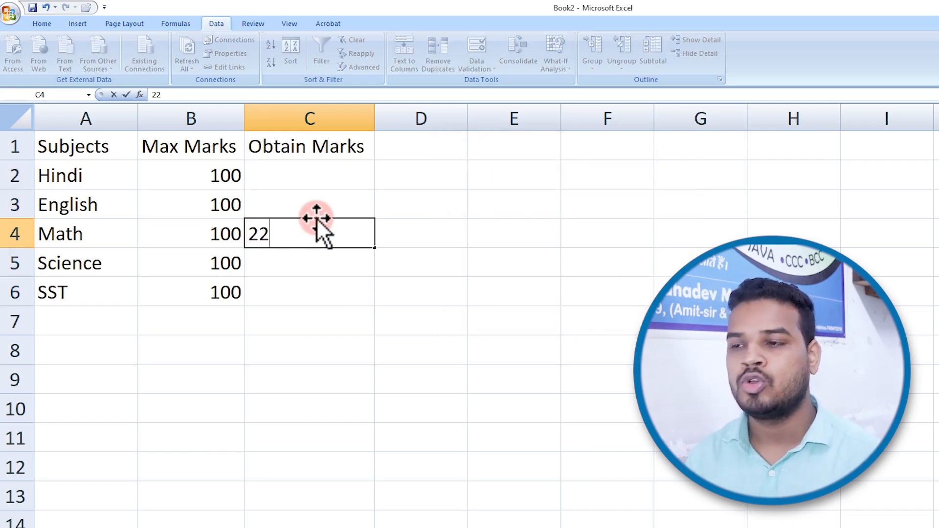
{"action": "key", "text": "Return"}
{"action": "key", "text": "Return"}
{"action": "type", "text": "66"}
{"action": "key", "text": "Return"}
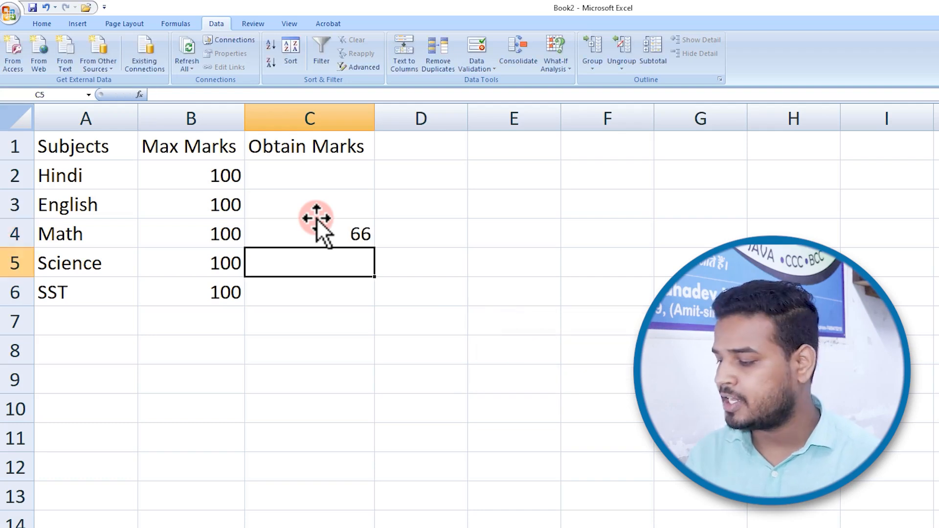
Step: Enter 33 as the Science mark in C5 and 100 as the SST mark in C6
{"action": "type", "text": "33"}
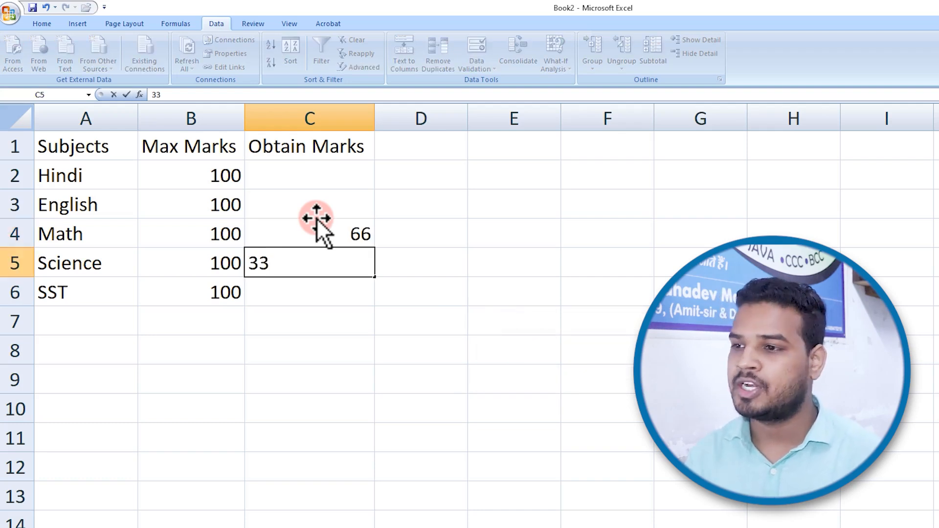
{"action": "key", "text": "Return"}
{"action": "type", "text": "100"}
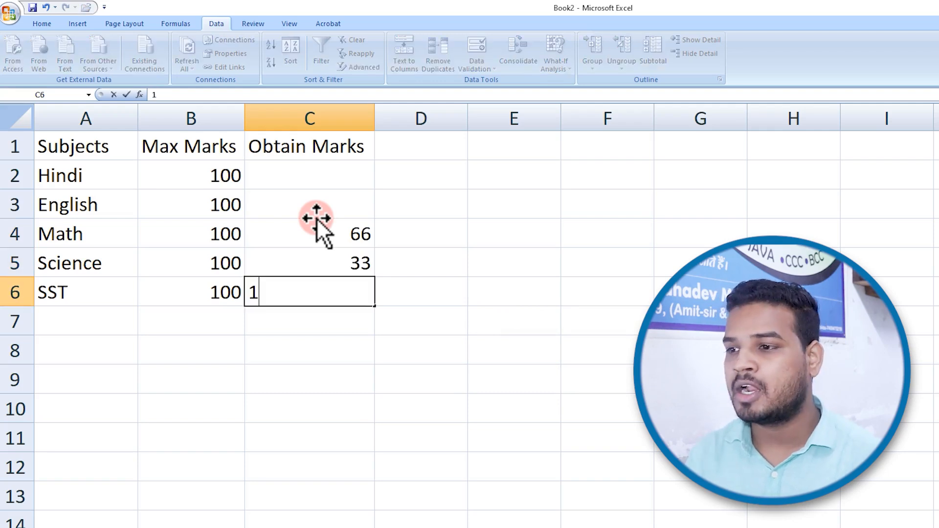
{"action": "key", "text": "Return"}
Step: Try to enter 102 as the English mark in C3 to test the upper limit, and cancel the entry
{"action": "key", "text": "Up"}
{"action": "key", "text": "Up"}
{"action": "key", "text": "Up"}
{"action": "key", "text": "Up"}
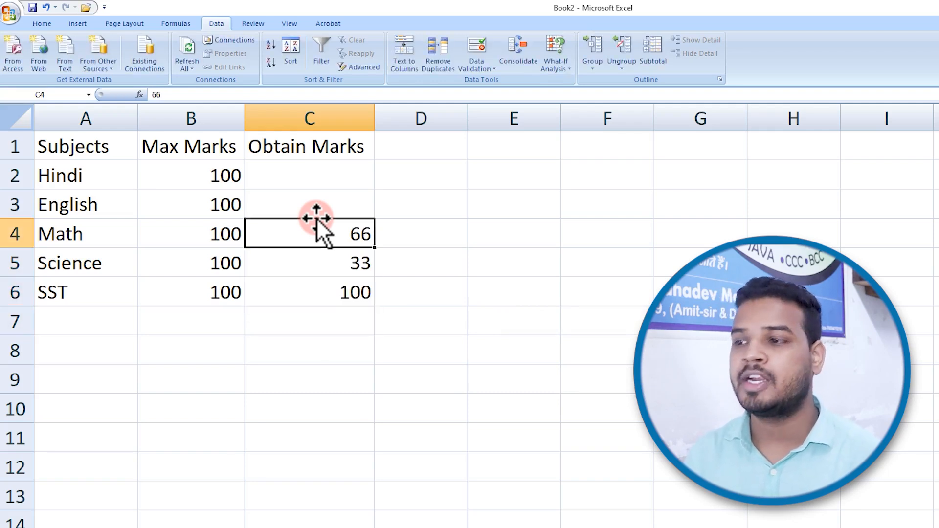
{"action": "type", "text": "102"}
{"action": "key", "text": "Return"}
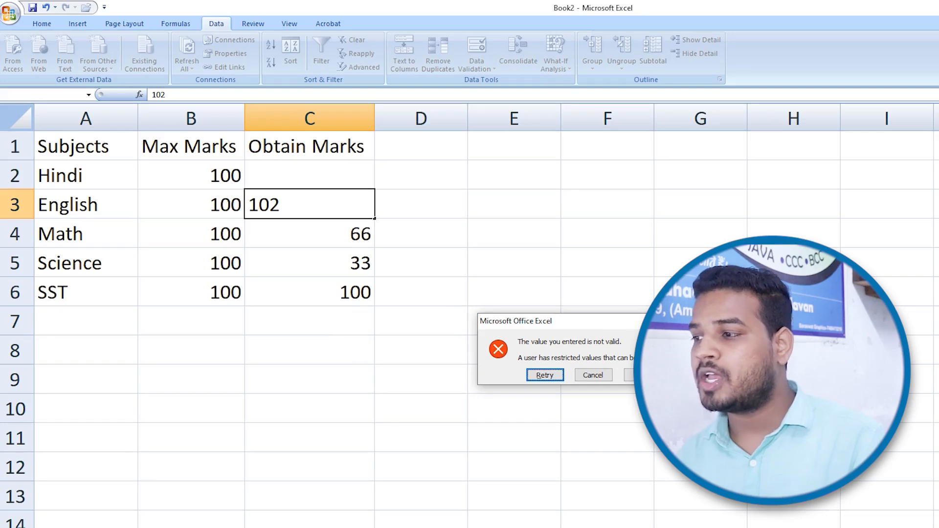
{"action": "key", "text": "Escape"}
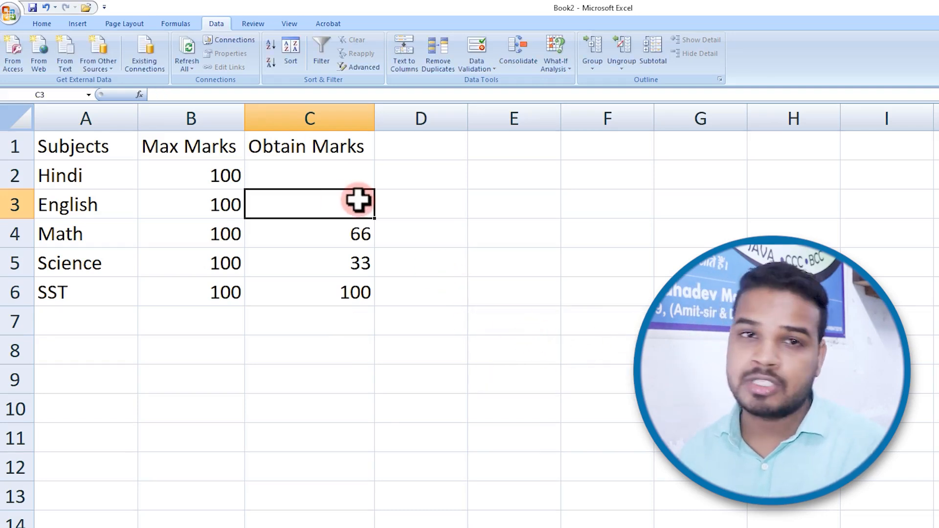
{"action": "left_click_drag", "start_coordinate": [327, 173], "coordinate": [328, 292]}
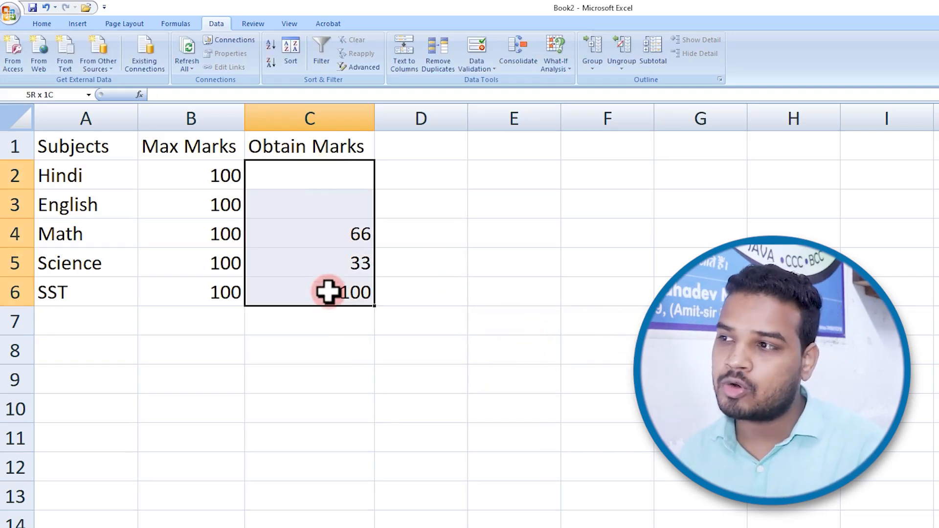
{"action": "left_click", "coordinate": [475, 45]}
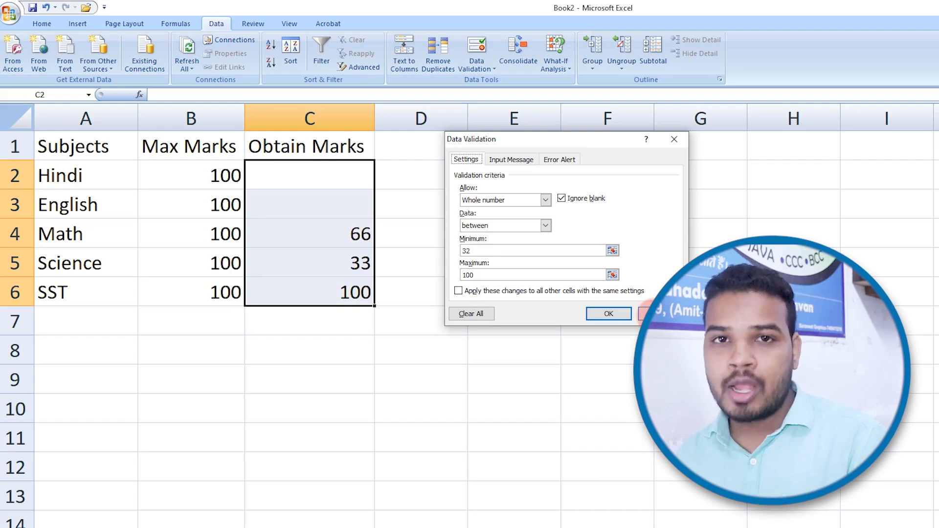
{"action": "left_click", "coordinate": [512, 160]}
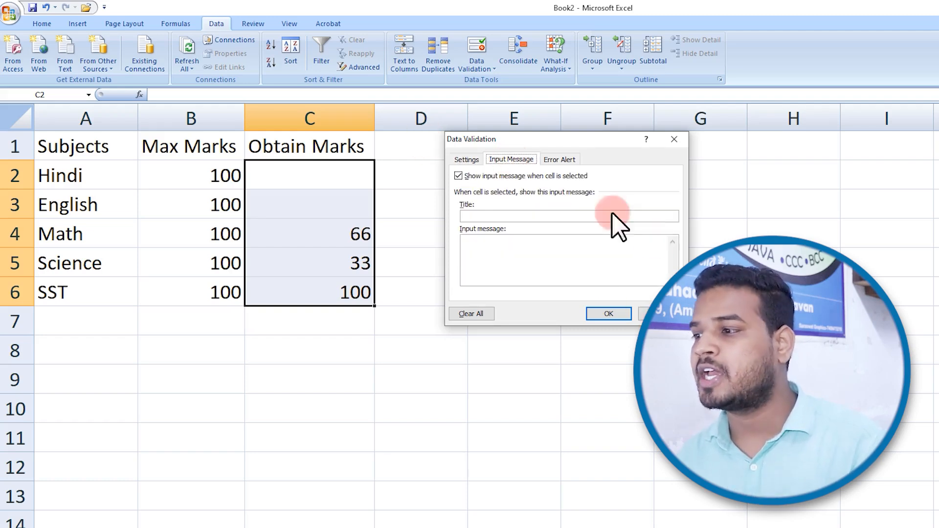
{"action": "left_click", "coordinate": [656, 314]}
{"action": "left_click", "coordinate": [324, 177]}
{"action": "left_click_drag", "start_coordinate": [323, 177], "coordinate": [350, 291]}
{"action": "left_click", "coordinate": [344, 205]}
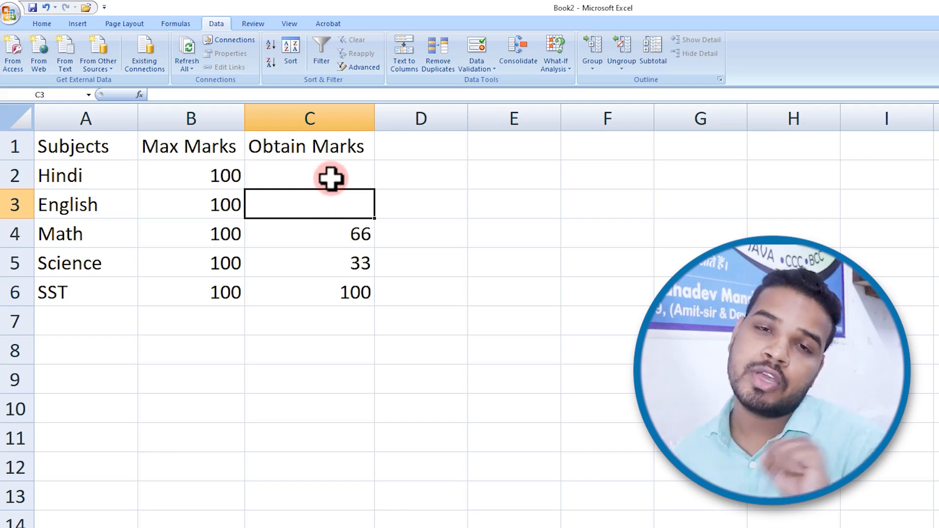
Step: Add a data validation input message to C2:C6 reading "min-32" and "max-100" on separate lines, without a title
{"action": "left_click_drag", "start_coordinate": [329, 181], "coordinate": [342, 292]}
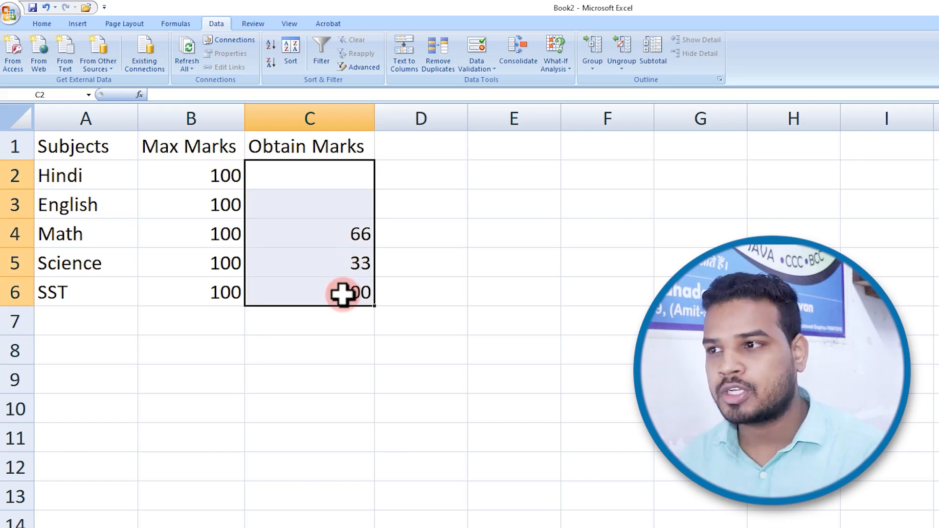
{"action": "left_click", "coordinate": [488, 48]}
{"action": "left_click", "coordinate": [510, 242]}
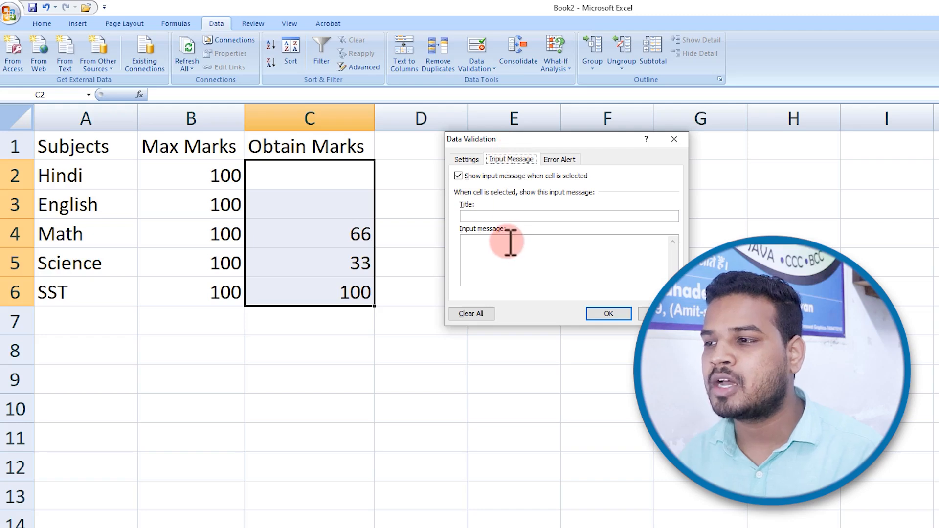
{"action": "left_click", "coordinate": [488, 218]}
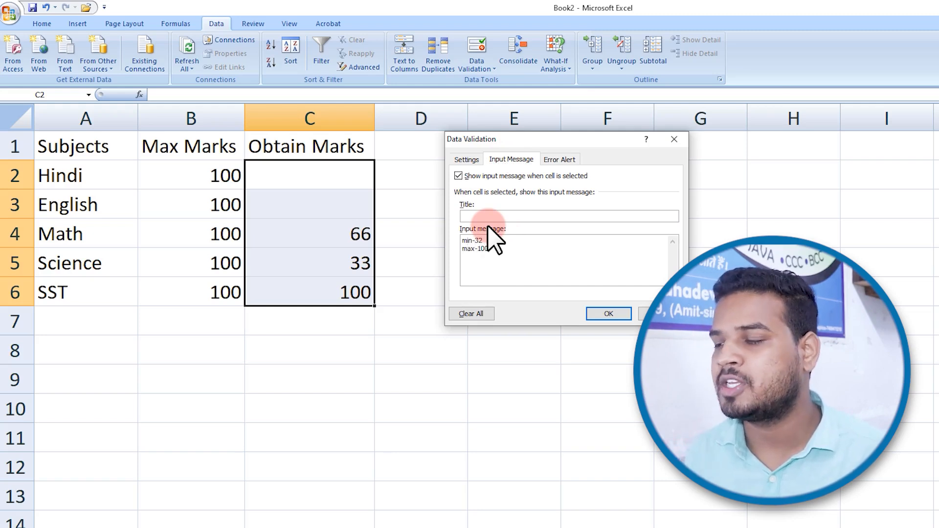
{"action": "left_click", "coordinate": [608, 313]}
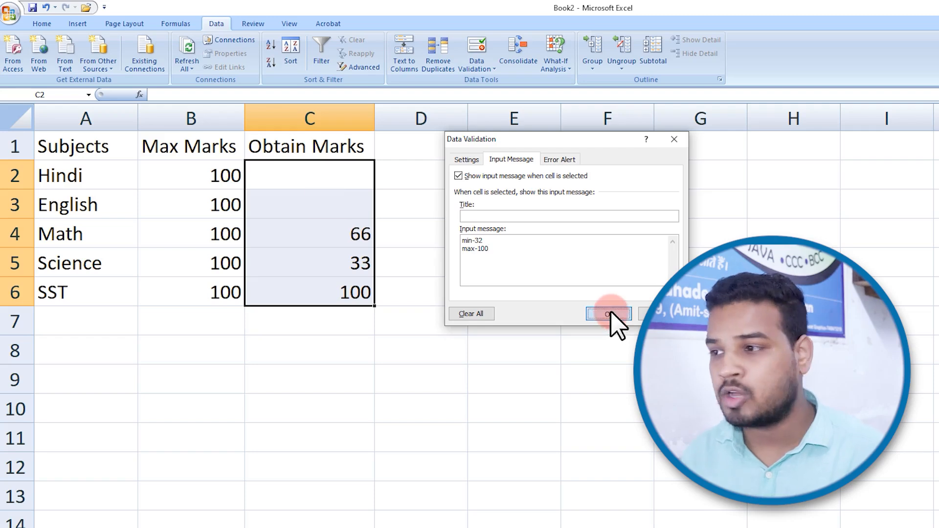
Step: Check the input message on the Hindi and English mark cells C2 and C3
{"action": "left_click", "coordinate": [570, 213]}
{"action": "left_click", "coordinate": [700, 292]}
{"action": "left_click", "coordinate": [611, 378]}
{"action": "left_click", "coordinate": [489, 356]}
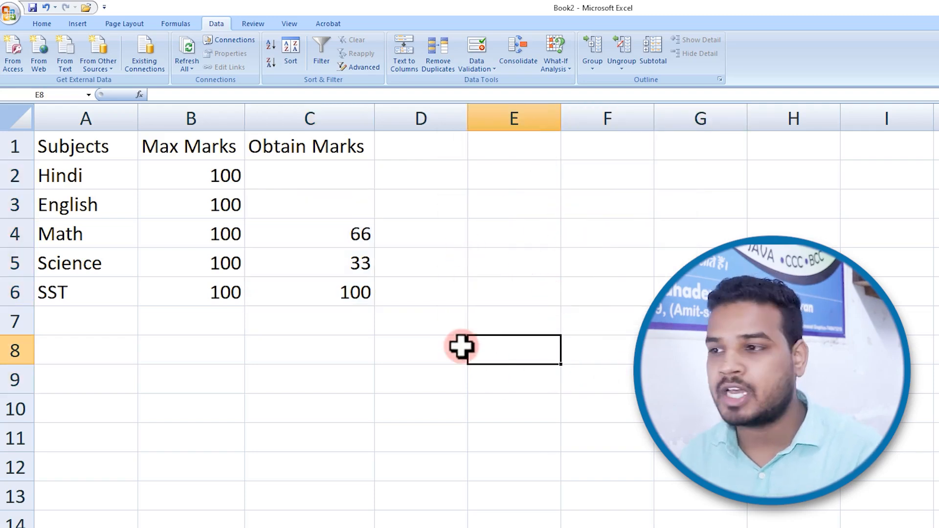
{"action": "left_click", "coordinate": [343, 179]}
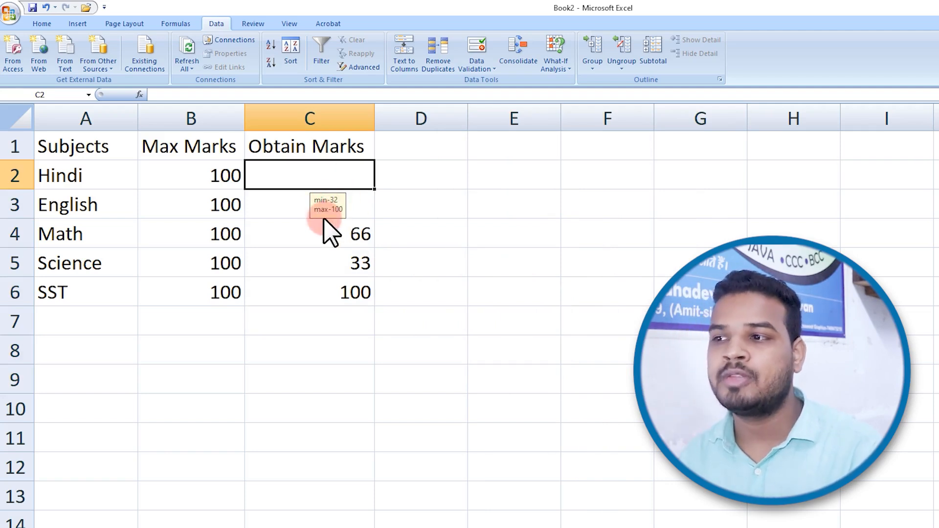
{"action": "left_click", "coordinate": [361, 207]}
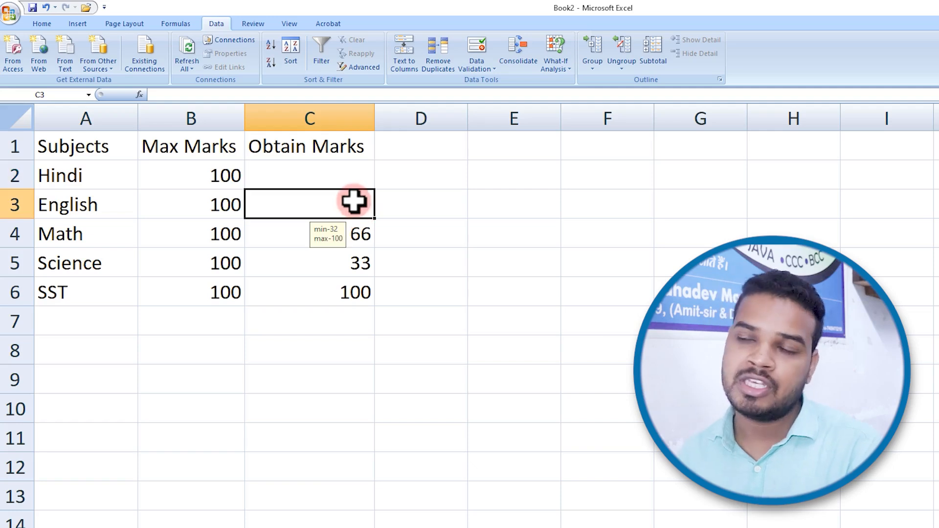
Step: Try to enter 666 as the English mark in C3, and cancel the entry
{"action": "left_click", "coordinate": [425, 237]}
{"action": "left_click", "coordinate": [331, 201]}
{"action": "type", "text": "666"}
{"action": "key", "text": "Return"}
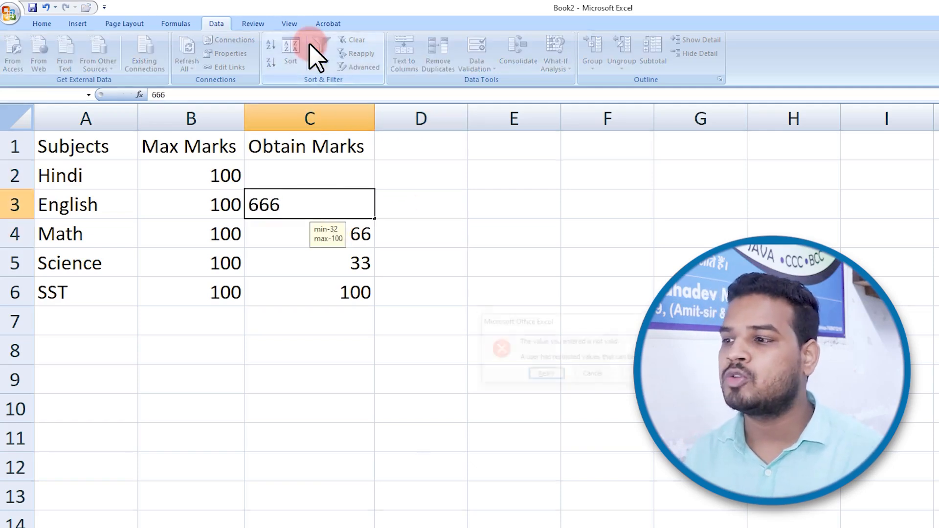
{"action": "left_click", "coordinate": [590, 377]}
Step: Add a Stop-style data validation error alert to C2:C6 reading "you have enter wrong value", without a title
{"action": "left_click_drag", "start_coordinate": [300, 176], "coordinate": [307, 288]}
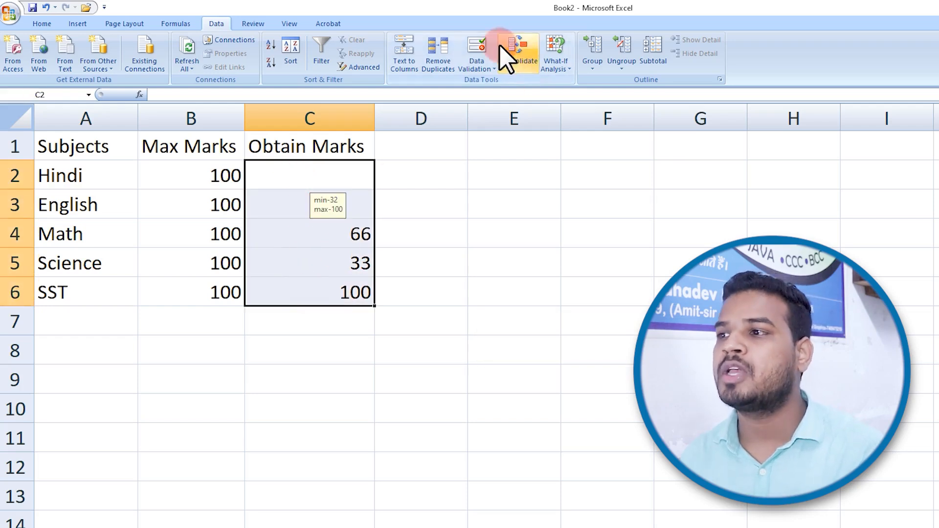
{"action": "left_click", "coordinate": [483, 47]}
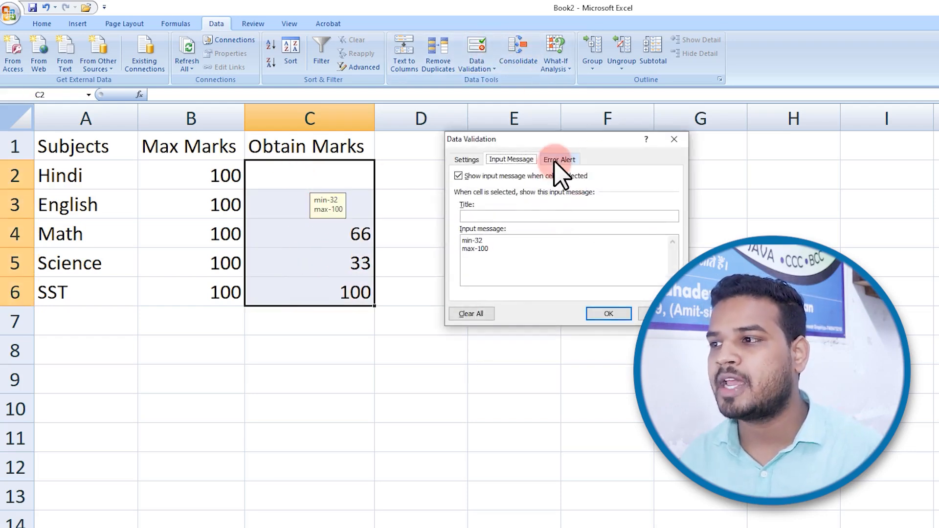
{"action": "left_click", "coordinate": [560, 159]}
{"action": "left_click", "coordinate": [597, 259]}
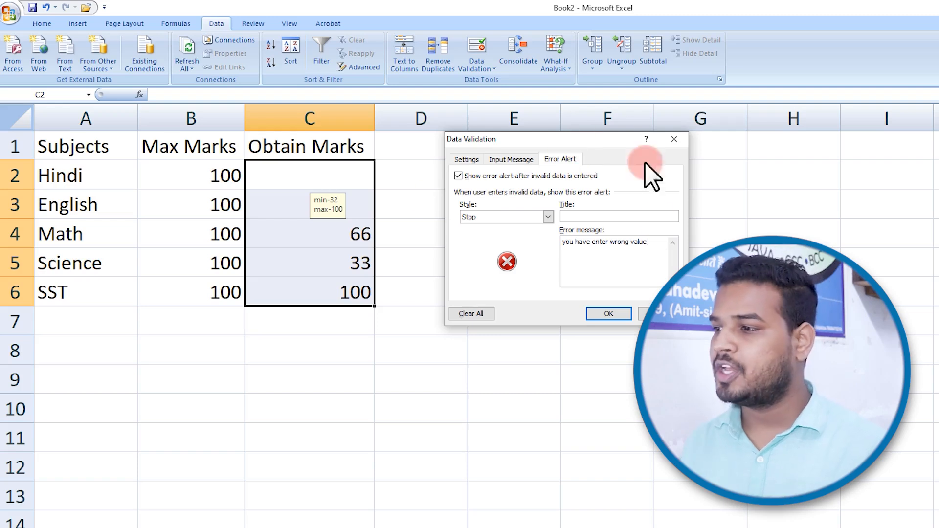
{"action": "left_click", "coordinate": [608, 314]}
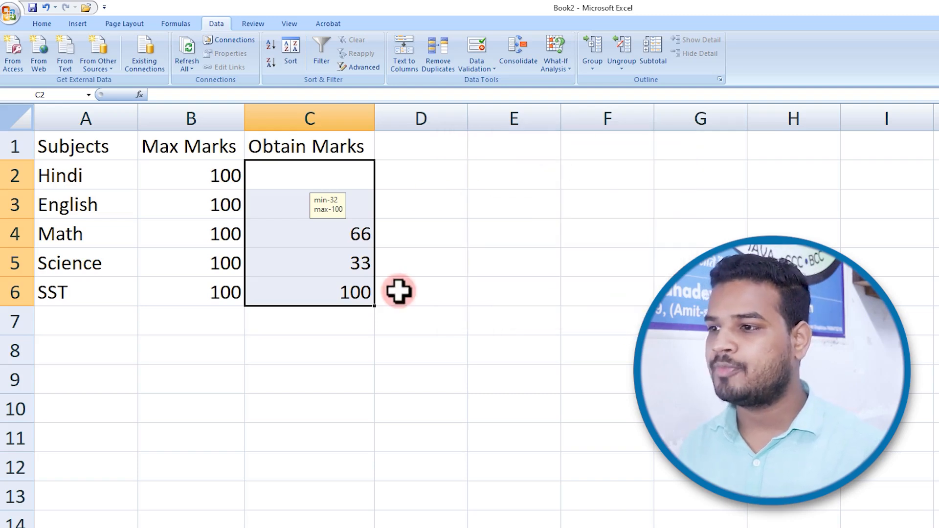
Step: Test the custom error alert by trying to enter 999 as the English mark in C3, and cancel the entry
{"action": "left_click", "coordinate": [310, 234]}
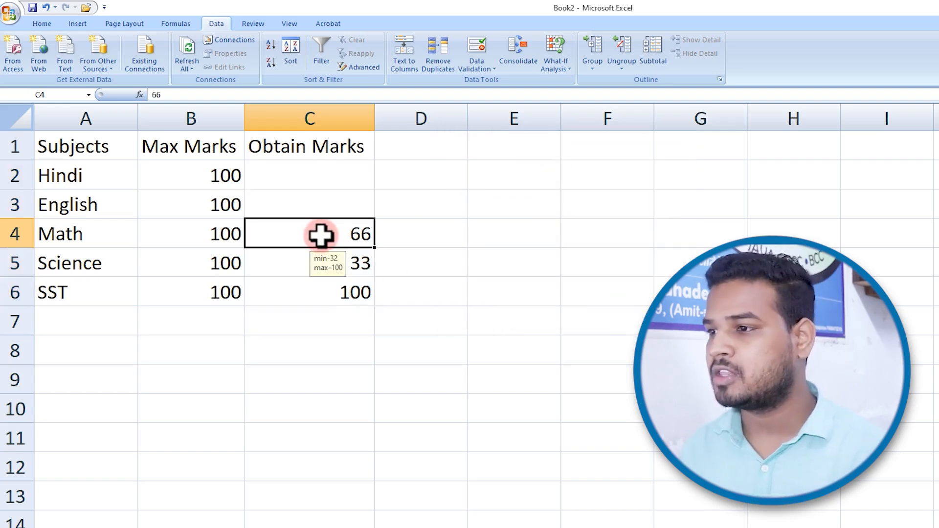
{"action": "left_click", "coordinate": [339, 202]}
{"action": "type", "text": "9"}
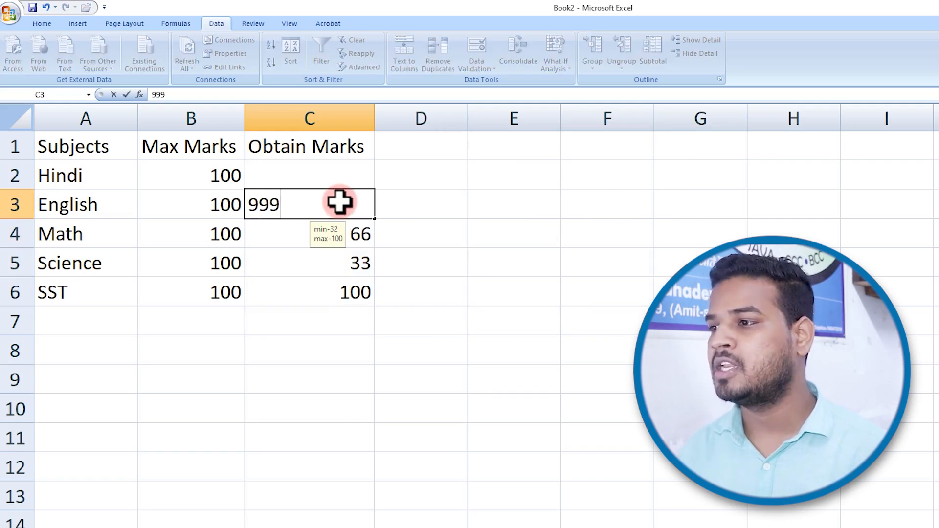
{"action": "type", "text": "99"}
{"action": "key", "text": "Return"}
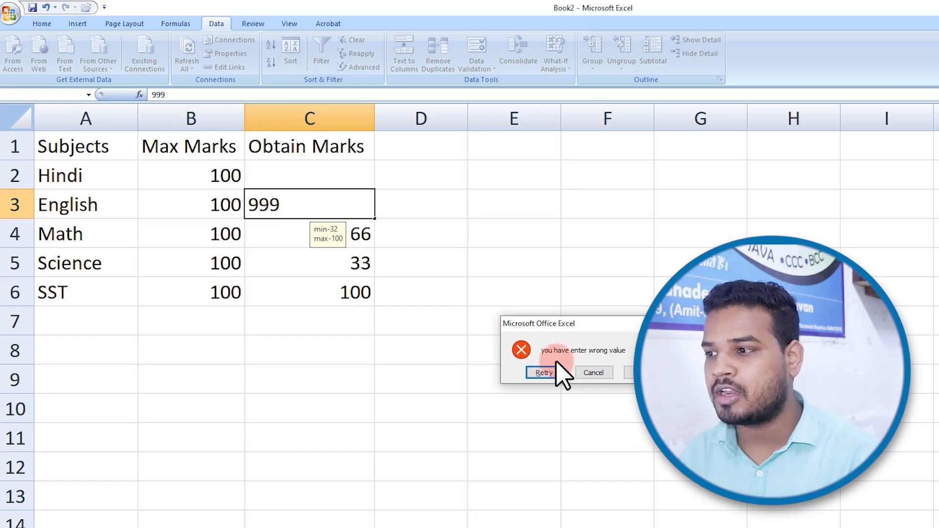
{"action": "left_click", "coordinate": [591, 372]}
{"action": "left_click_drag", "start_coordinate": [305, 170], "coordinate": [340, 298]}
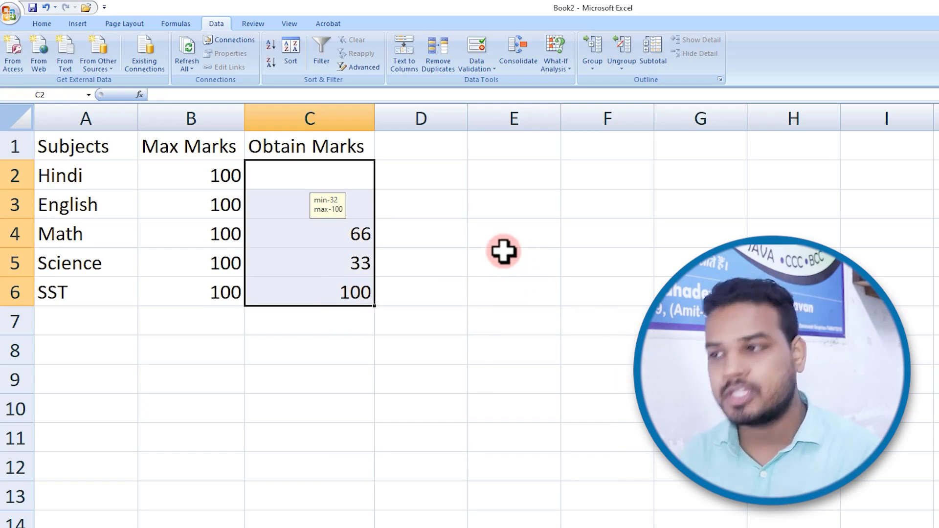
{"action": "left_click_drag", "start_coordinate": [342, 176], "coordinate": [336, 291]}
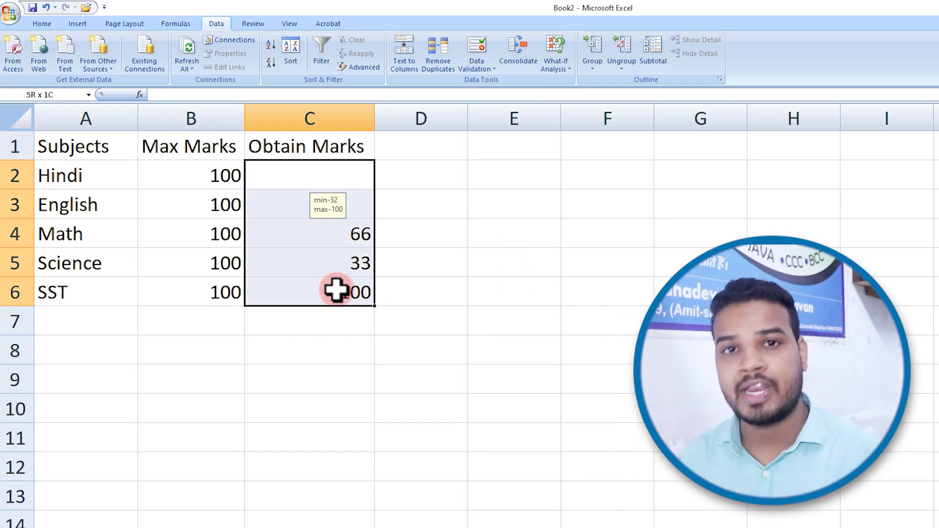
{"action": "left_click", "coordinate": [453, 244]}
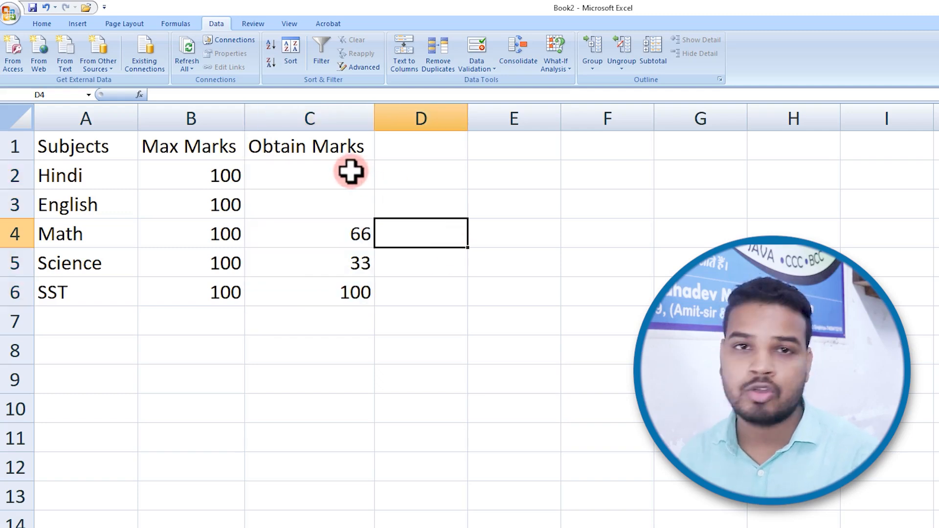
{"action": "left_click_drag", "start_coordinate": [348, 175], "coordinate": [363, 303]}
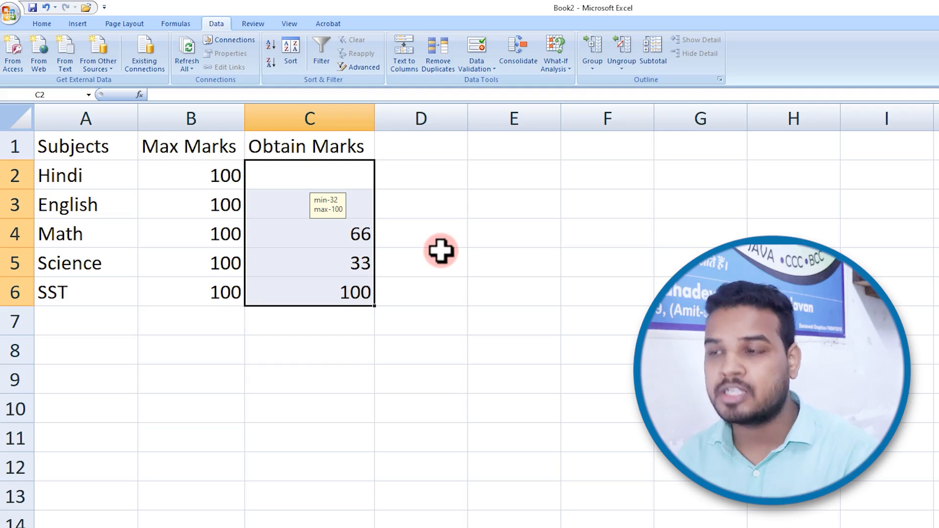
{"action": "left_click", "coordinate": [459, 244]}
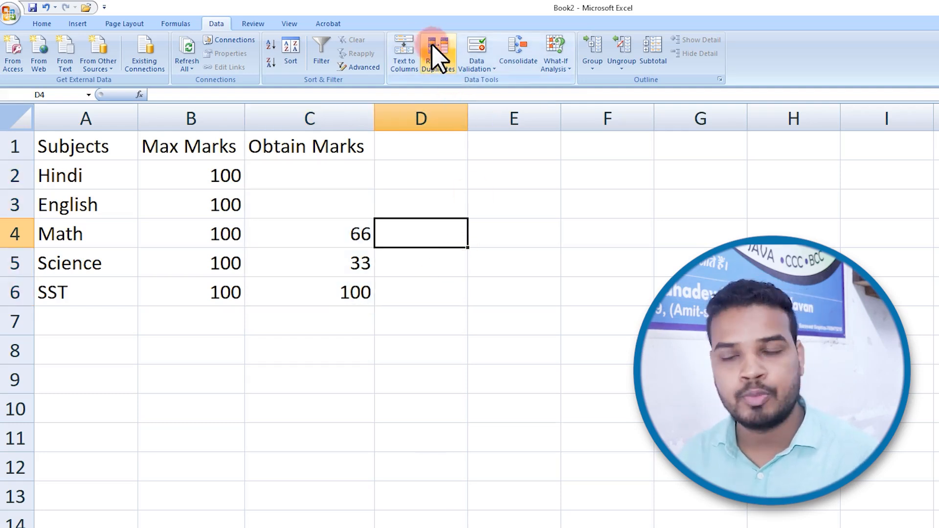
Step: Enter the numbers 22, 55, 44, 22, 88 and 55 down G8:G13
{"action": "left_click", "coordinate": [648, 291]}
{"action": "left_click", "coordinate": [679, 349]}
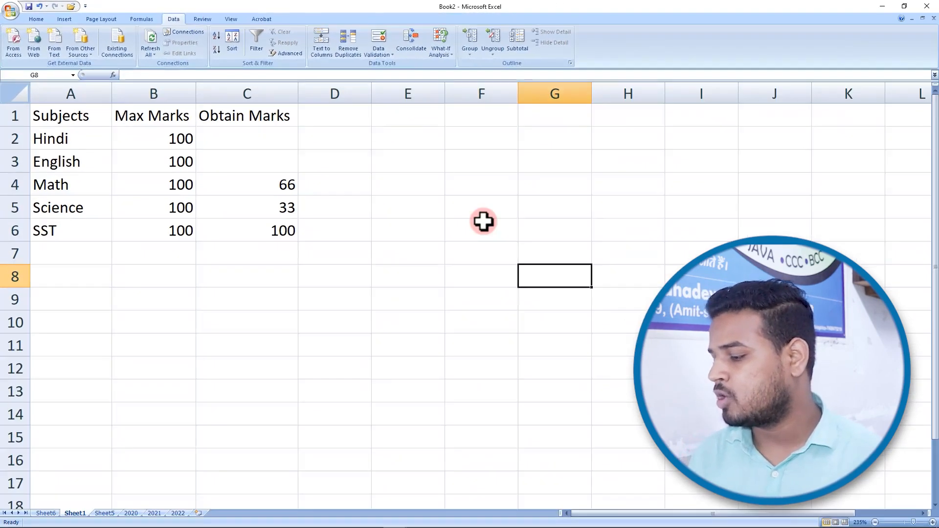
{"action": "type", "text": "22"}
{"action": "key", "text": "Return"}
{"action": "type", "text": "55"}
{"action": "key", "text": "Return"}
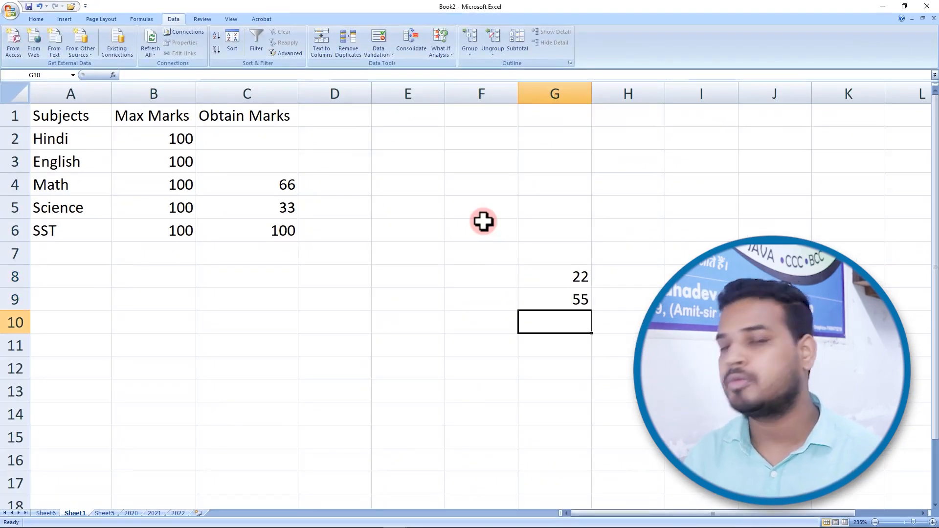
{"action": "type", "text": "44"}
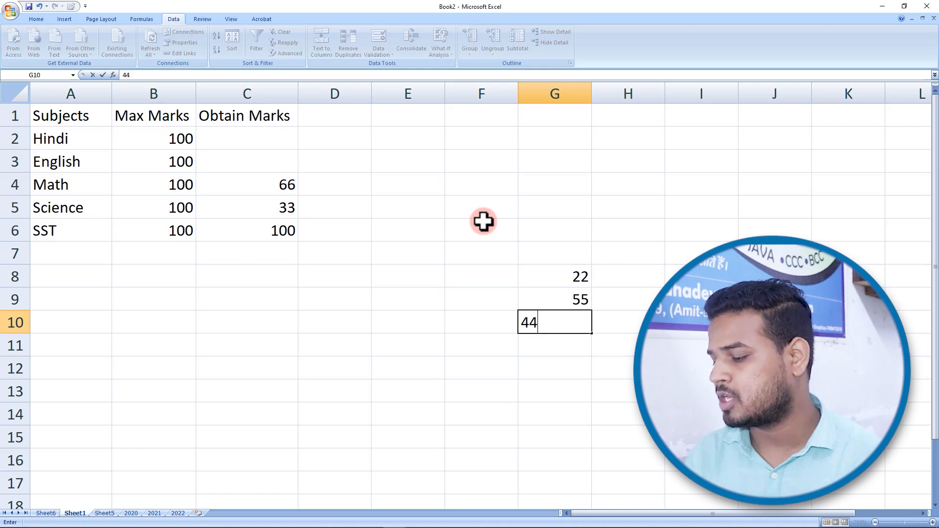
{"action": "key", "text": "Return"}
{"action": "type", "text": "22"}
{"action": "key", "text": "Return"}
{"action": "type", "text": "88"}
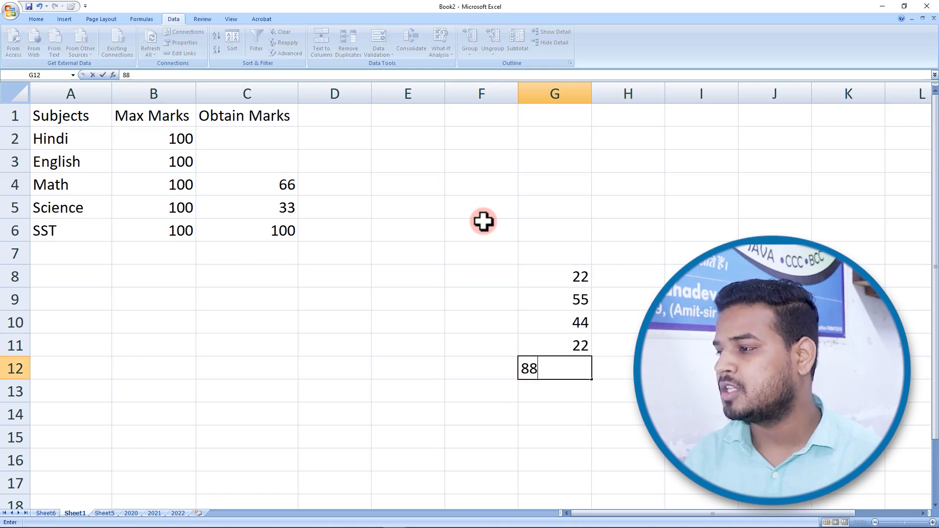
{"action": "key", "text": "Return"}
{"action": "type", "text": "55"}
{"action": "key", "text": "Return"}
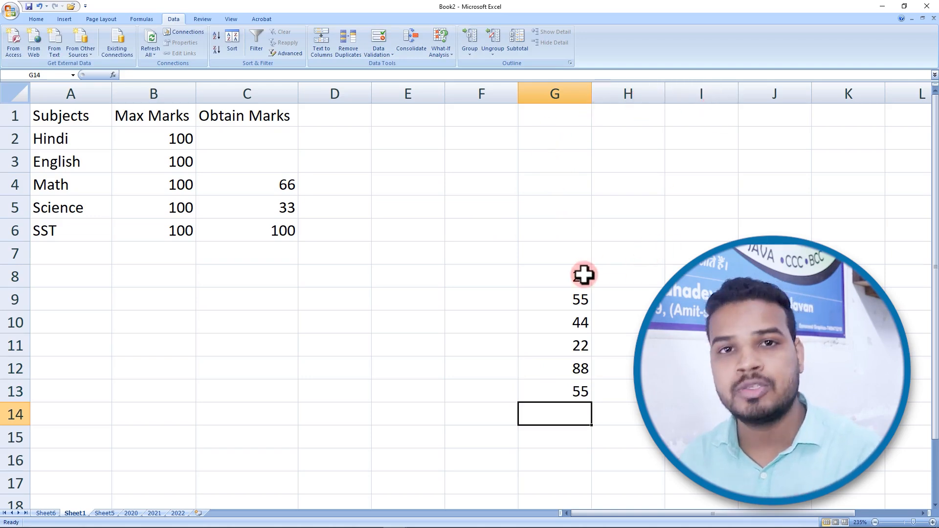
Step: Remove the duplicate values from G8:G13, and clear the remaining numbers from the list
{"action": "left_click_drag", "start_coordinate": [564, 277], "coordinate": [585, 394]}
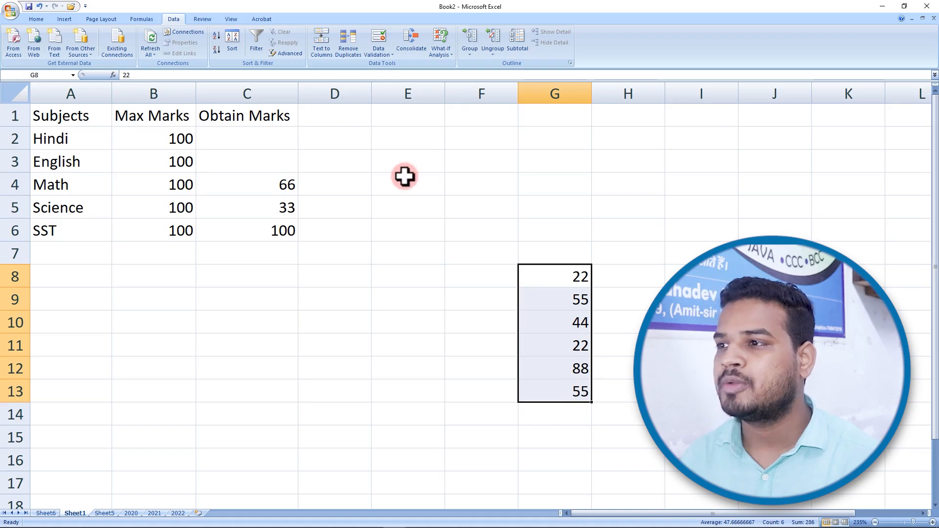
{"action": "left_click", "coordinate": [345, 42]}
{"action": "left_click", "coordinate": [497, 243]}
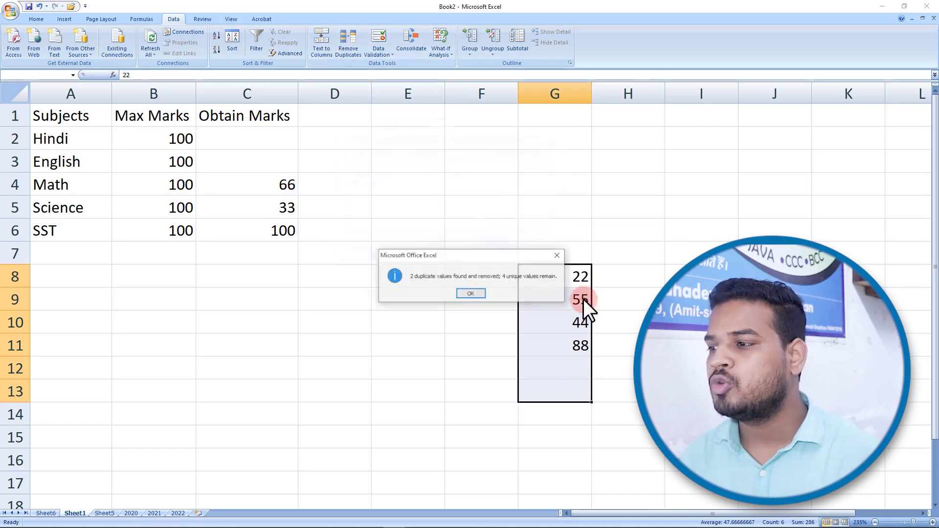
{"action": "left_click", "coordinate": [477, 294]}
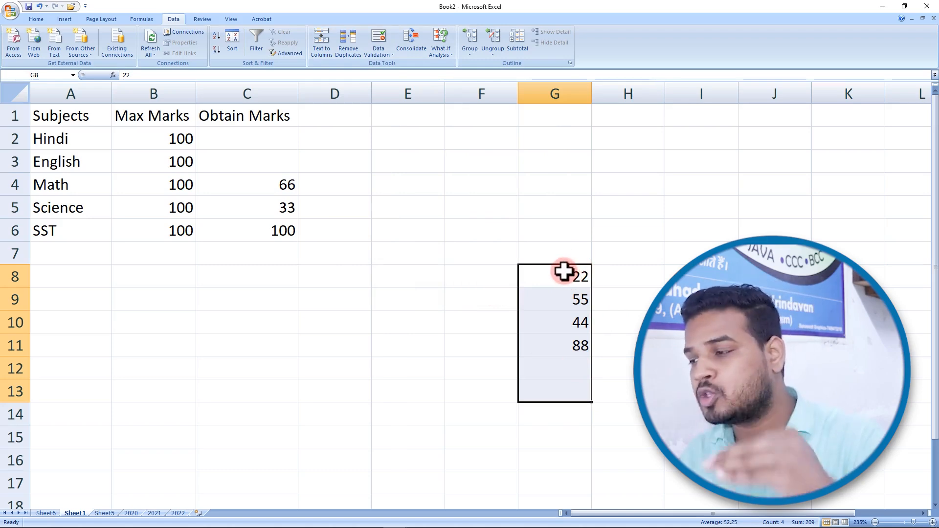
{"action": "left_click_drag", "start_coordinate": [563, 275], "coordinate": [562, 346]}
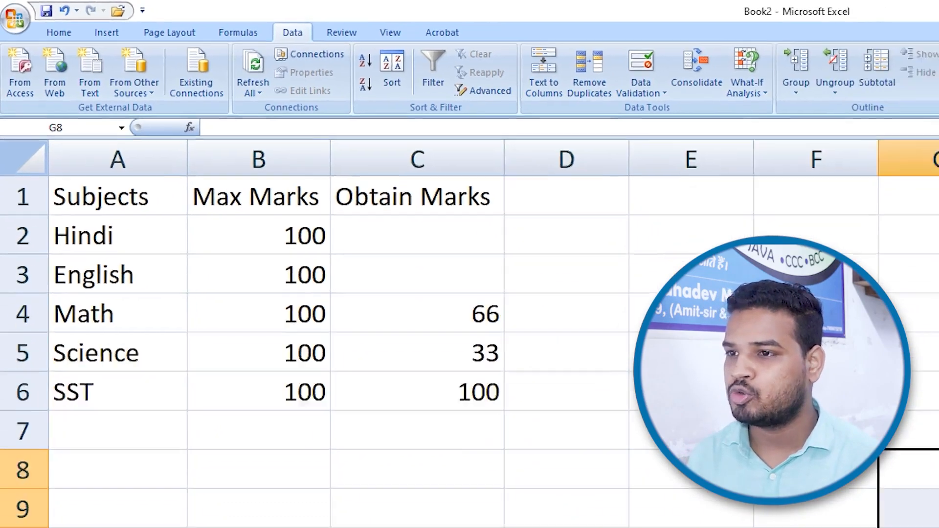
{"action": "left_click", "coordinate": [491, 342]}
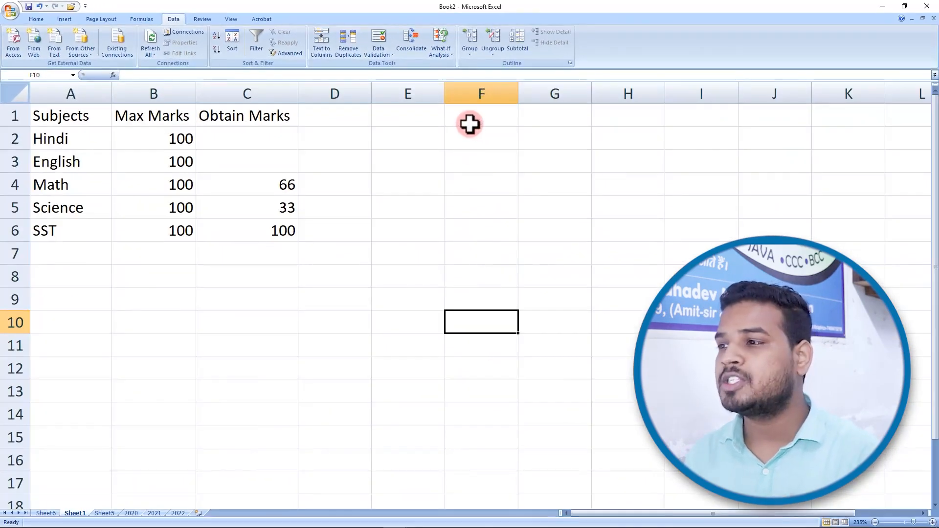
Step: Enter three sample full names in F1:F3, and widen column F to fit them
{"action": "left_click_drag", "start_coordinate": [469, 125], "coordinate": [492, 258]}
{"action": "left_click", "coordinate": [492, 120]}
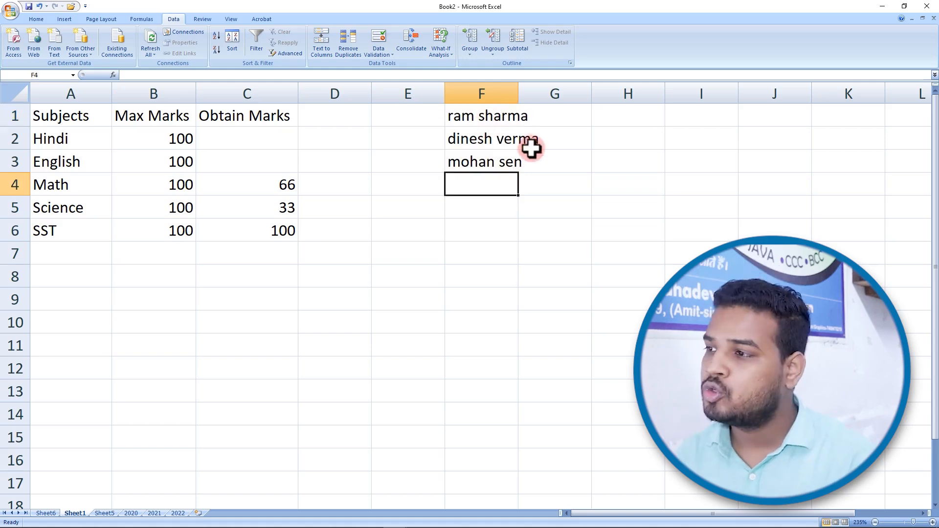
{"action": "left_click_drag", "start_coordinate": [517, 96], "coordinate": [533, 161]}
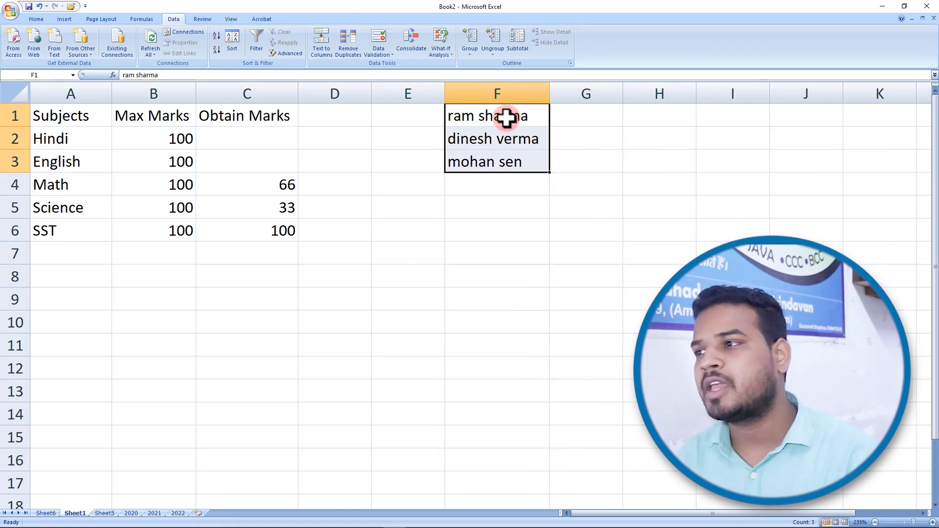
Step: Split the full names in F1:F5 with Text to Columns, delimited by space, in General format from destination $F$1, and narrow column F
{"action": "left_click_drag", "start_coordinate": [506, 118], "coordinate": [513, 161]}
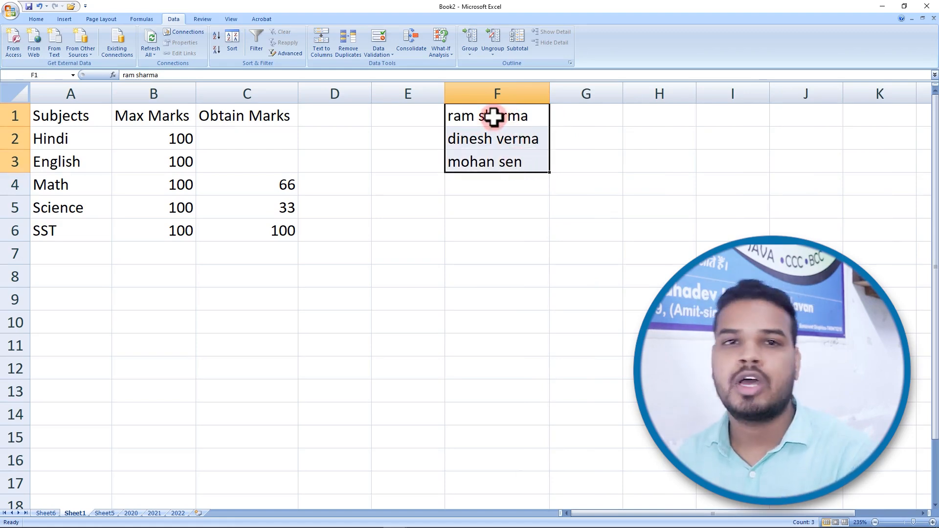
{"action": "left_click_drag", "start_coordinate": [530, 120], "coordinate": [537, 205]}
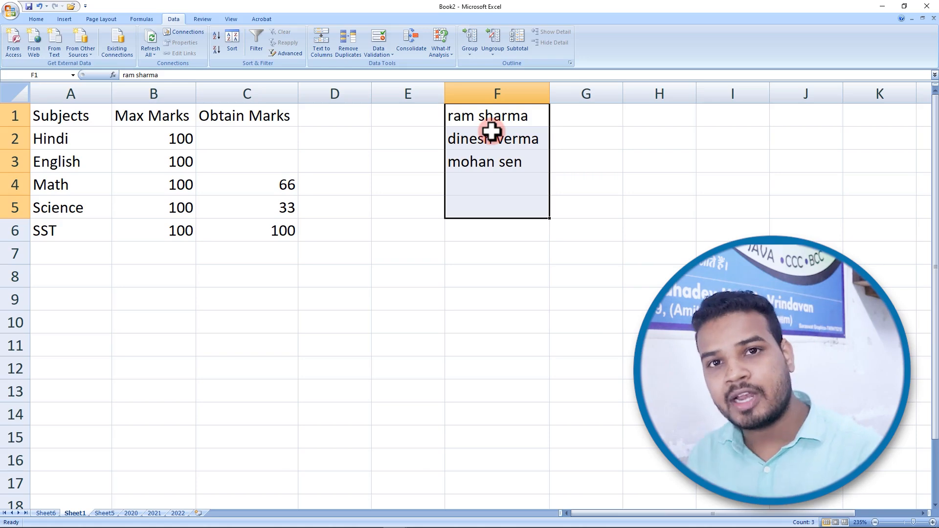
{"action": "left_click_drag", "start_coordinate": [521, 116], "coordinate": [523, 207]}
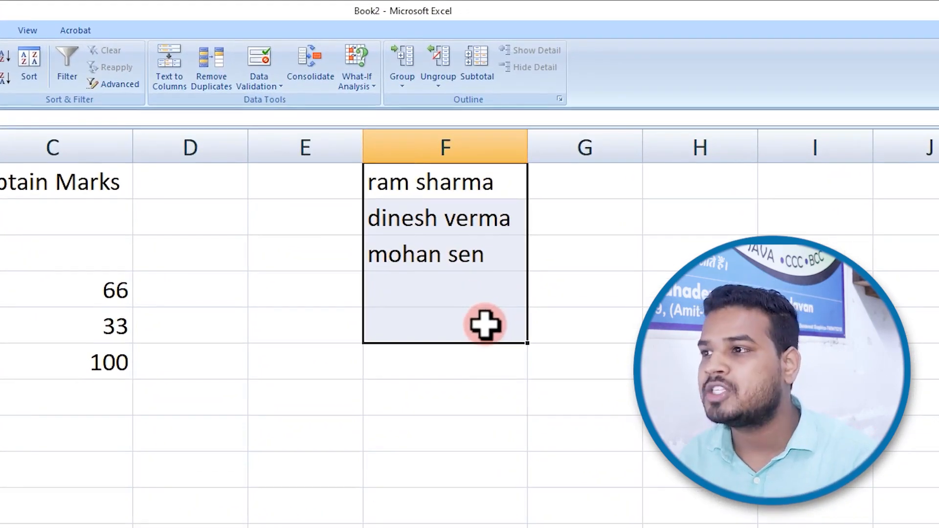
{"action": "left_click", "coordinate": [185, 82]}
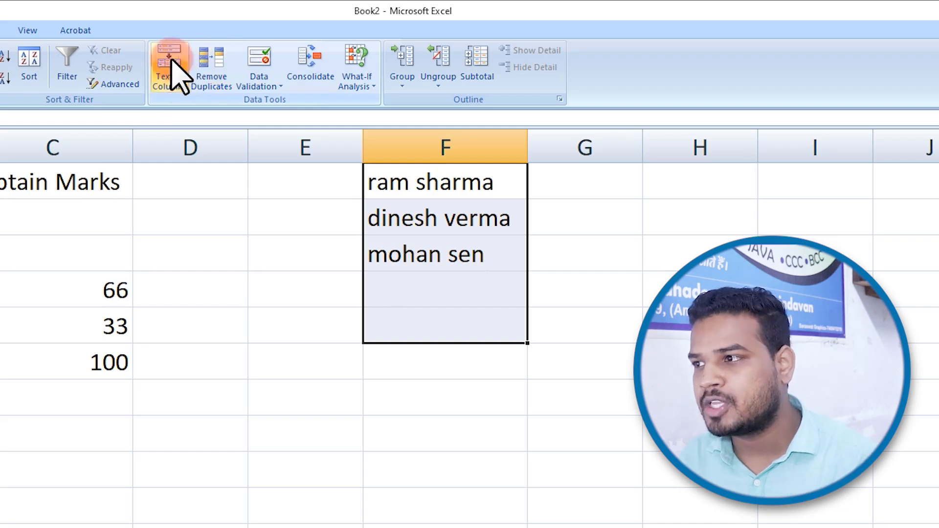
{"action": "left_click", "coordinate": [172, 74]}
{"action": "left_click_drag", "start_coordinate": [375, 153], "coordinate": [119, 169]}
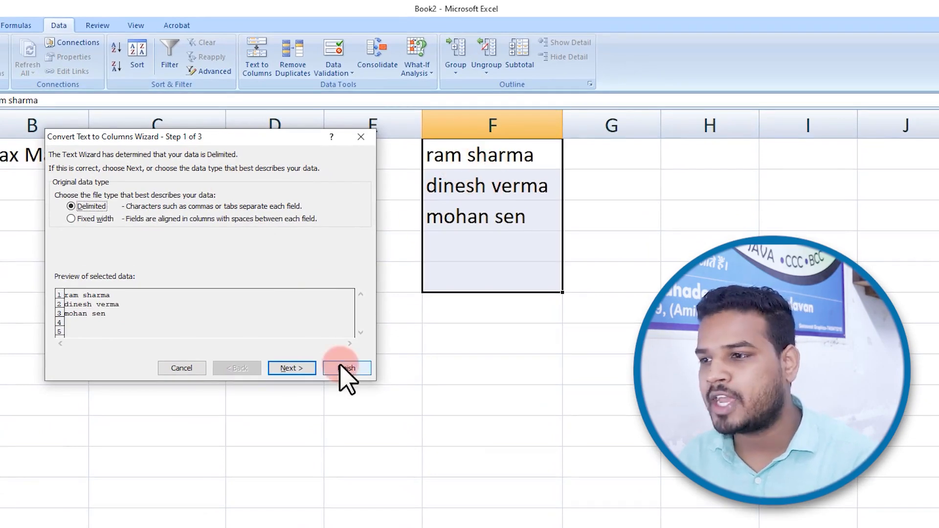
{"action": "left_click", "coordinate": [297, 369]}
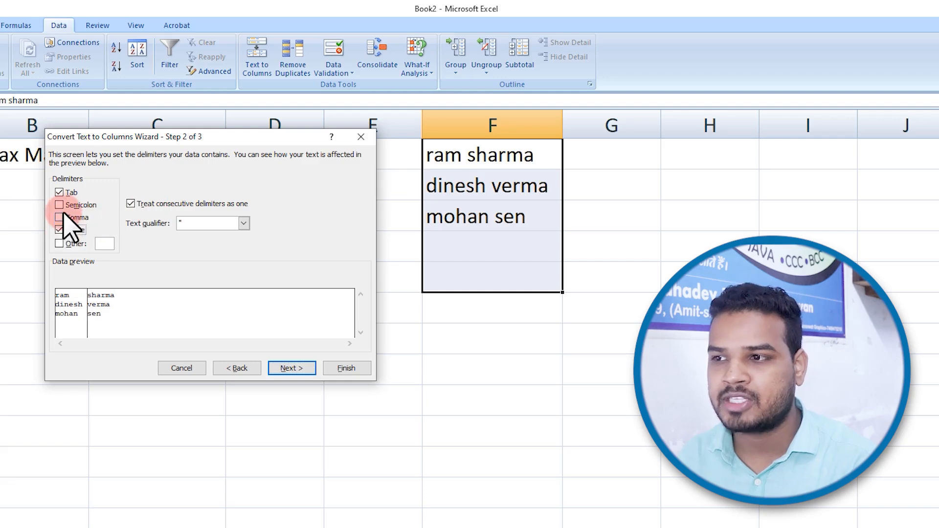
{"action": "left_click", "coordinate": [60, 230]}
{"action": "left_click", "coordinate": [293, 368]}
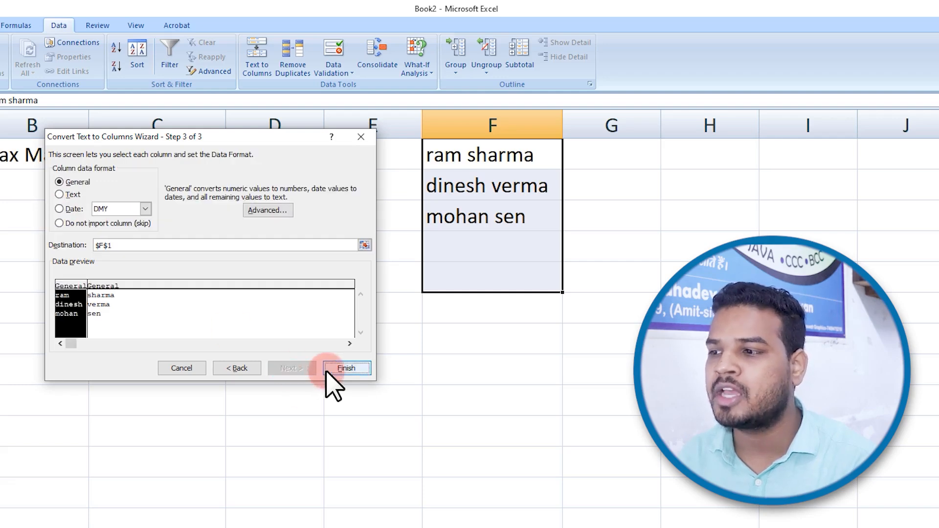
{"action": "left_click", "coordinate": [344, 370]}
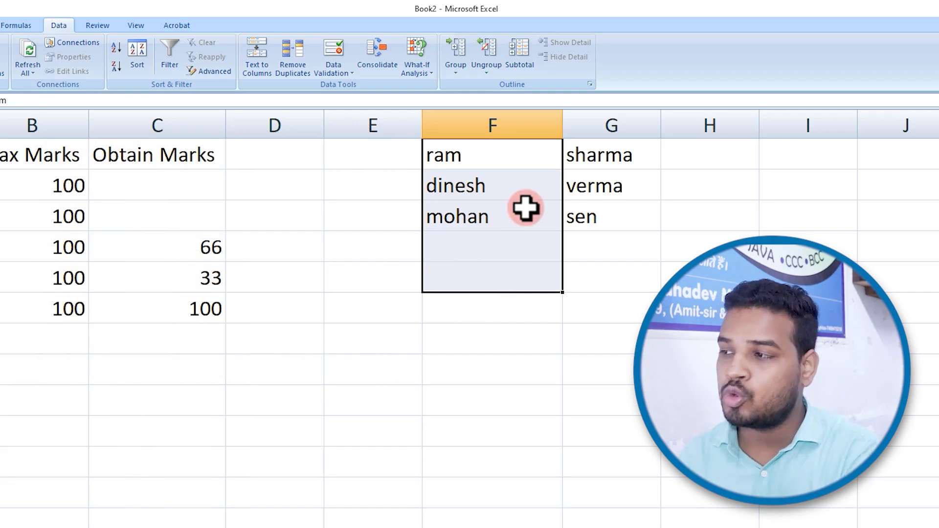
{"action": "left_click_drag", "start_coordinate": [563, 125], "coordinate": [515, 127]}
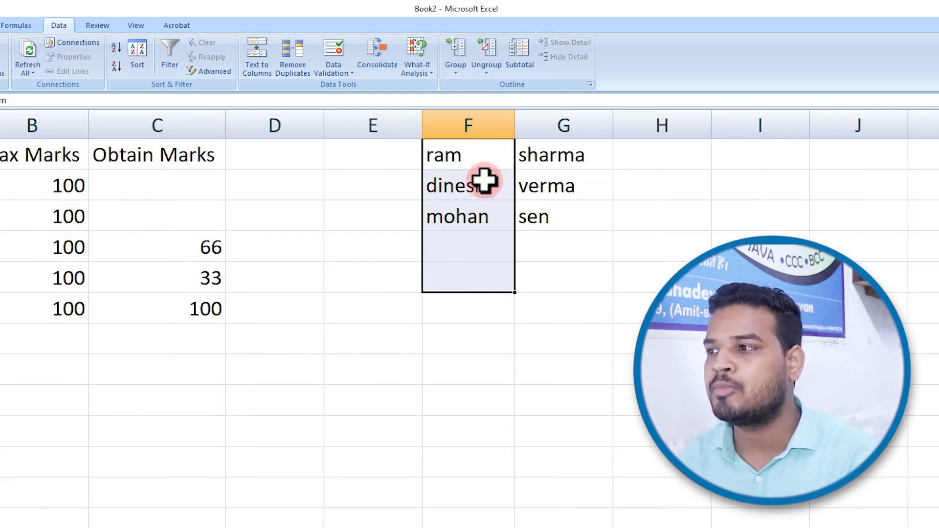
{"action": "left_click", "coordinate": [571, 158]}
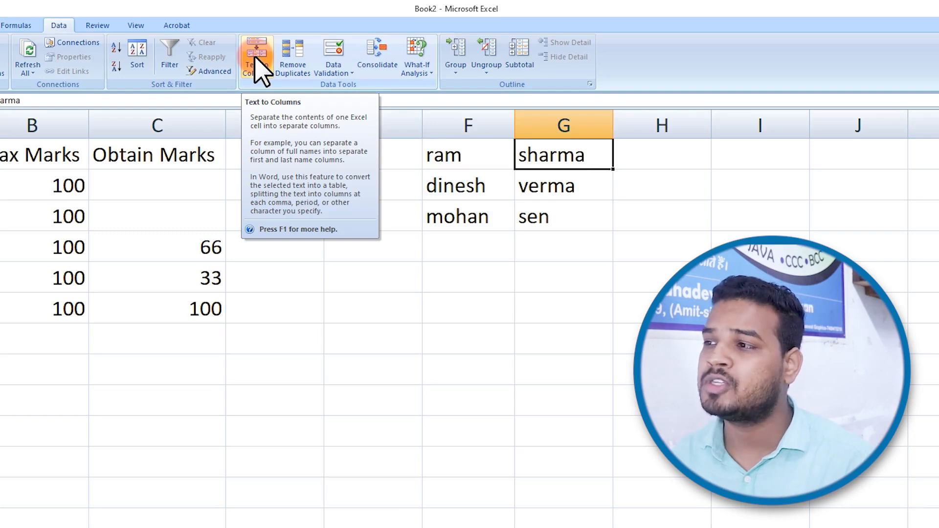
Step: Clear the split names by emptying the range E1:G6
{"action": "left_click", "coordinate": [596, 249]}
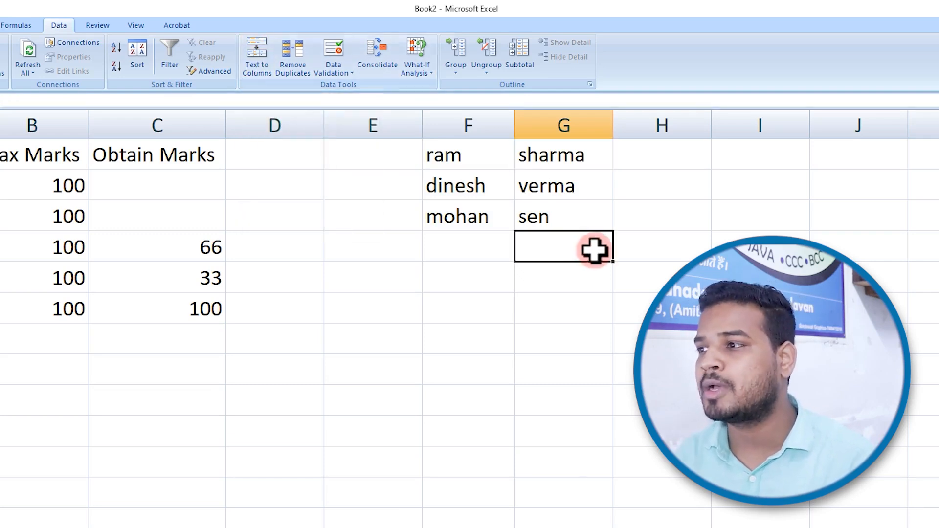
{"action": "left_click_drag", "start_coordinate": [570, 161], "coordinate": [497, 211]}
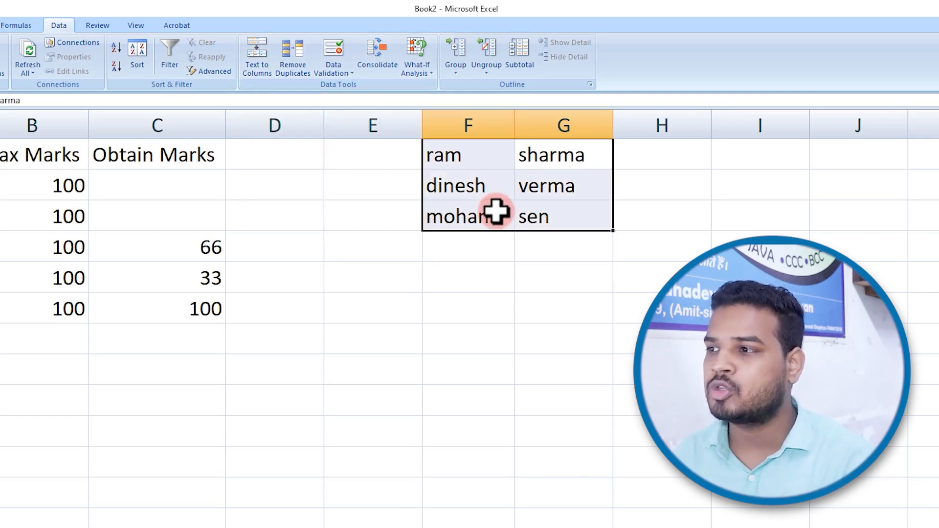
{"action": "left_click", "coordinate": [469, 307]}
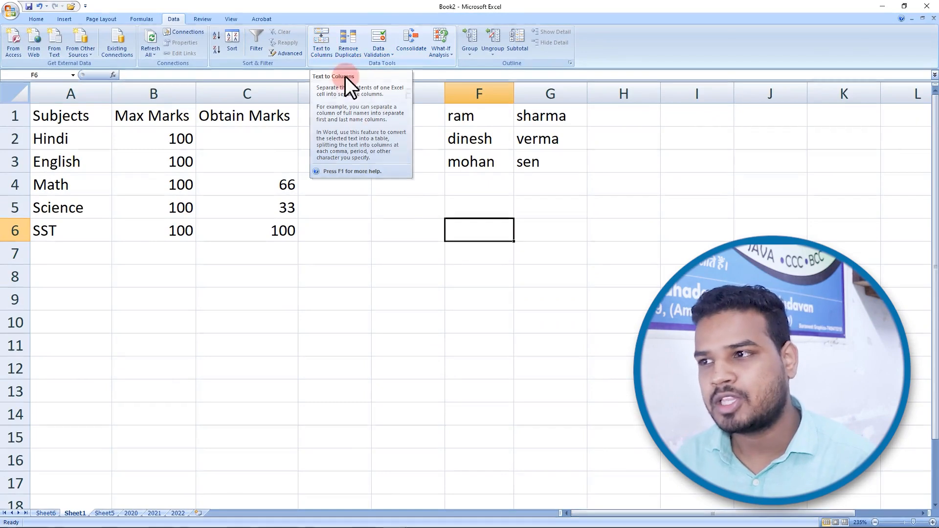
{"action": "left_click", "coordinate": [437, 237]}
{"action": "left_click_drag", "start_coordinate": [567, 224], "coordinate": [398, 113]}
{"action": "key", "text": "Delete"}
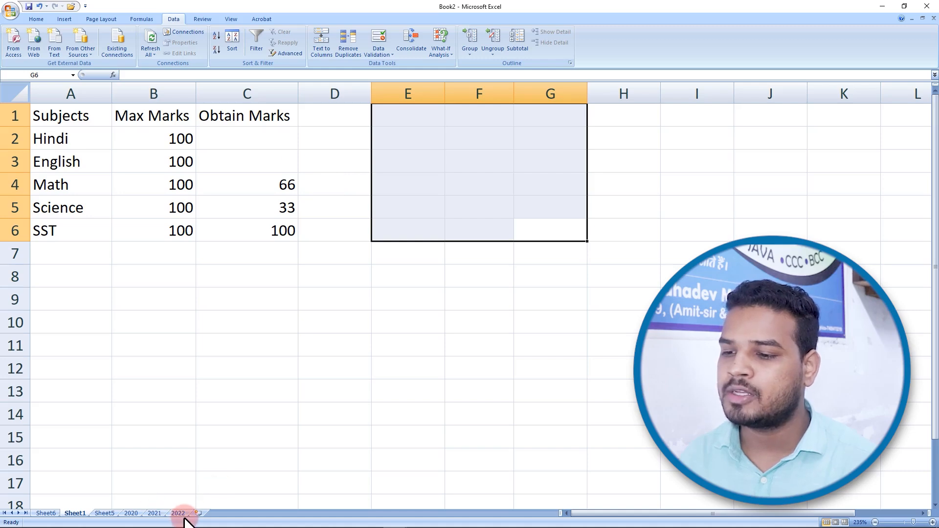
Step: Switch to Sheet5 and sort the employee table by Salary from largest to smallest
{"action": "left_click", "coordinate": [104, 513]}
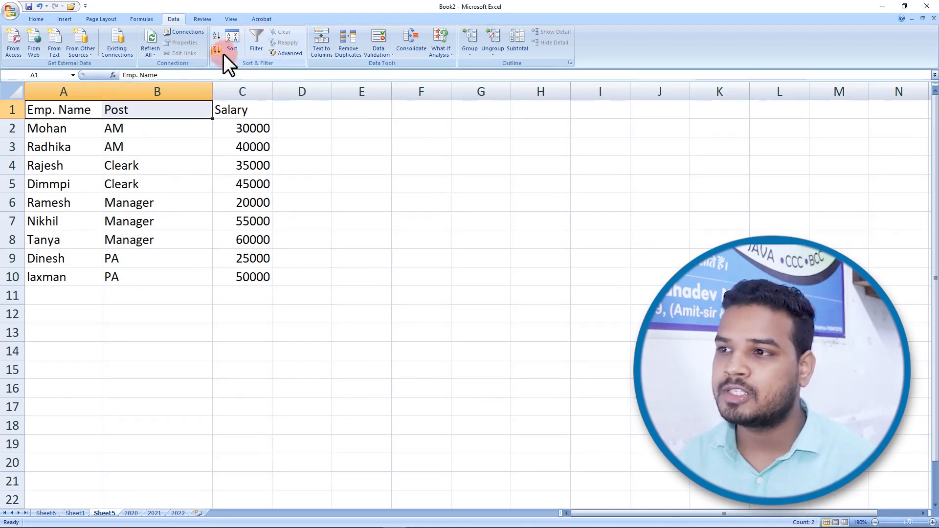
{"action": "left_click", "coordinate": [162, 146]}
{"action": "left_click", "coordinate": [147, 186]}
{"action": "left_click", "coordinate": [153, 239]}
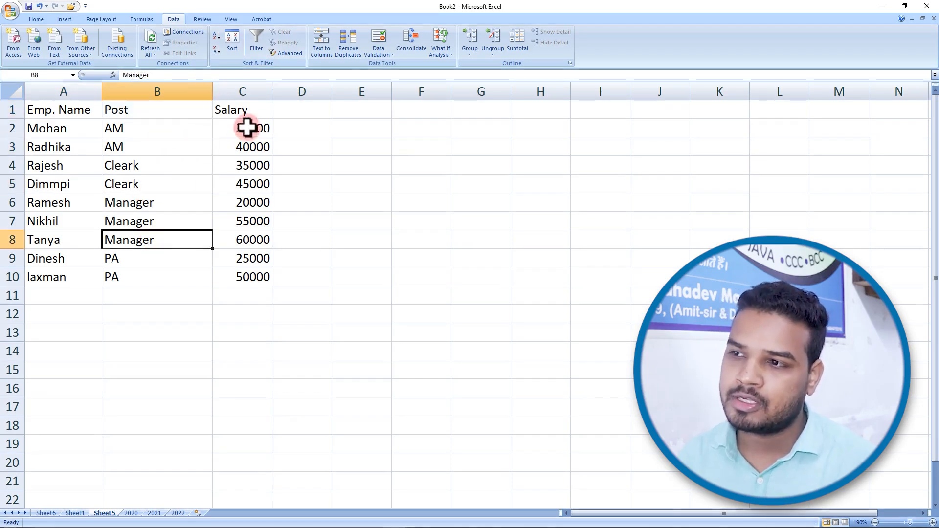
{"action": "left_click_drag", "start_coordinate": [247, 128], "coordinate": [242, 272]}
{"action": "left_click", "coordinate": [245, 168]}
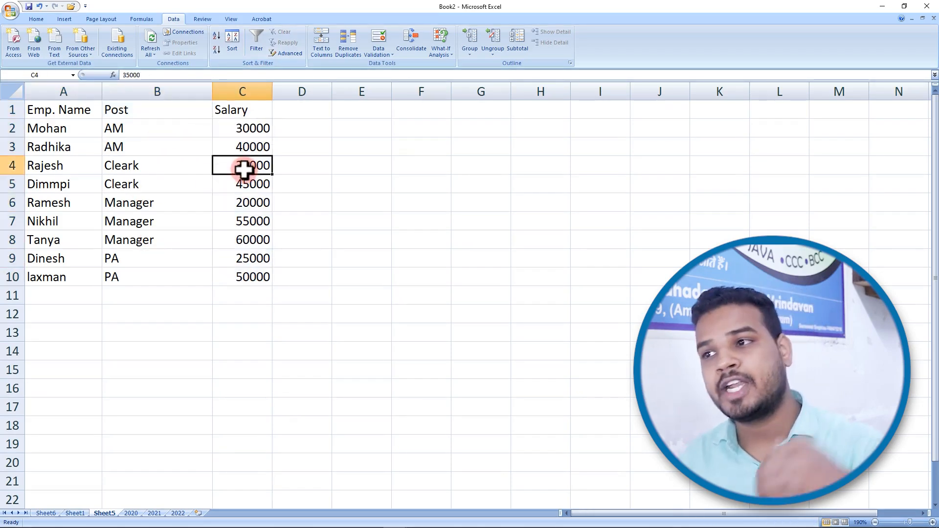
{"action": "left_click", "coordinate": [257, 145]}
{"action": "left_click", "coordinate": [254, 166]}
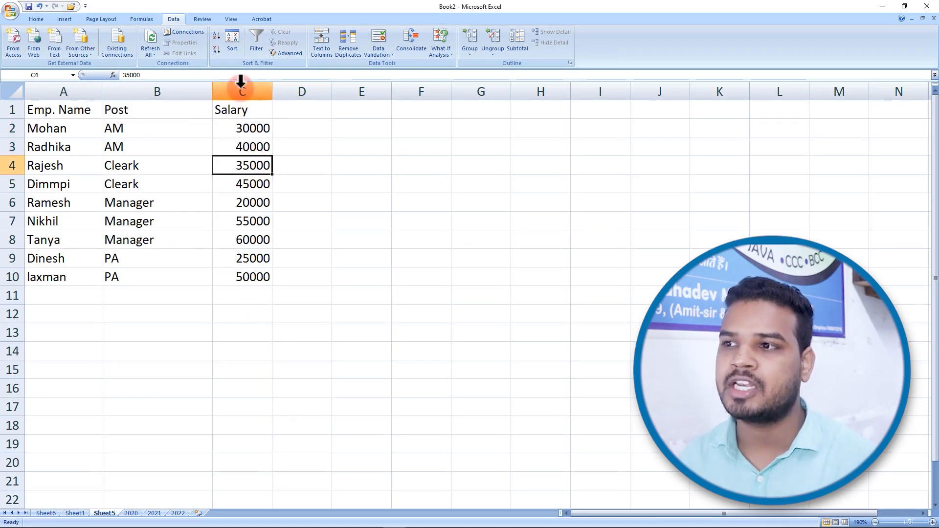
{"action": "left_click", "coordinate": [216, 52]}
{"action": "left_click_drag", "start_coordinate": [266, 130], "coordinate": [262, 279]}
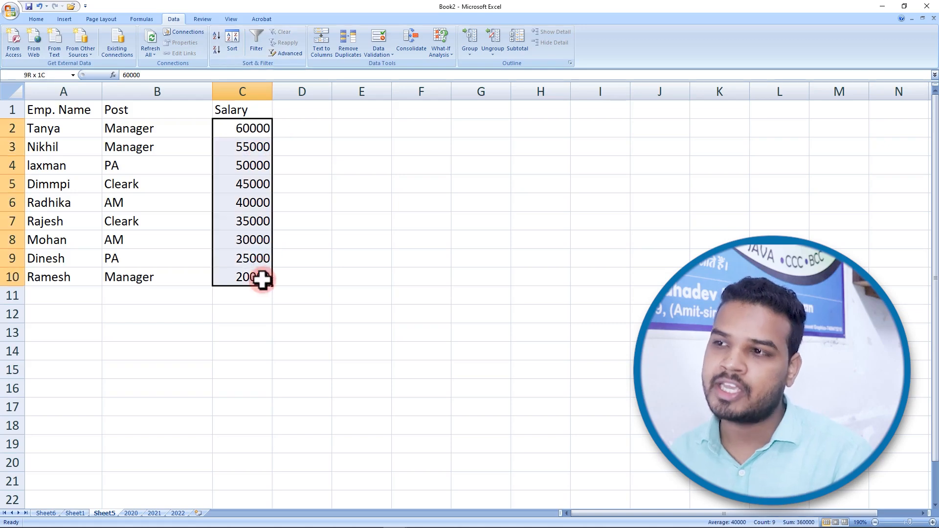
Step: Sort the salaries in ascending order, expanding the selection so the whole employee rows move together
{"action": "left_click_drag", "start_coordinate": [252, 183], "coordinate": [249, 166]}
{"action": "left_click", "coordinate": [219, 35]}
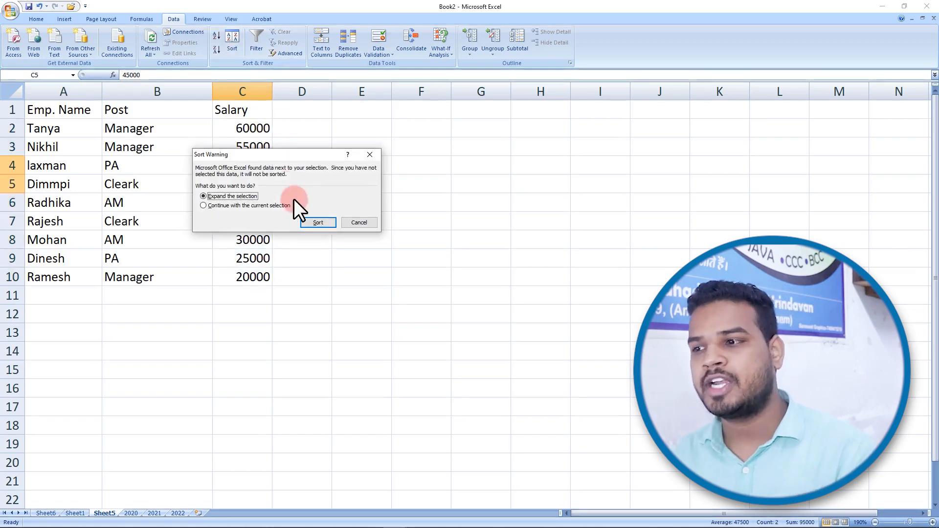
{"action": "left_click", "coordinate": [314, 221]}
{"action": "left_click_drag", "start_coordinate": [254, 128], "coordinate": [251, 258]}
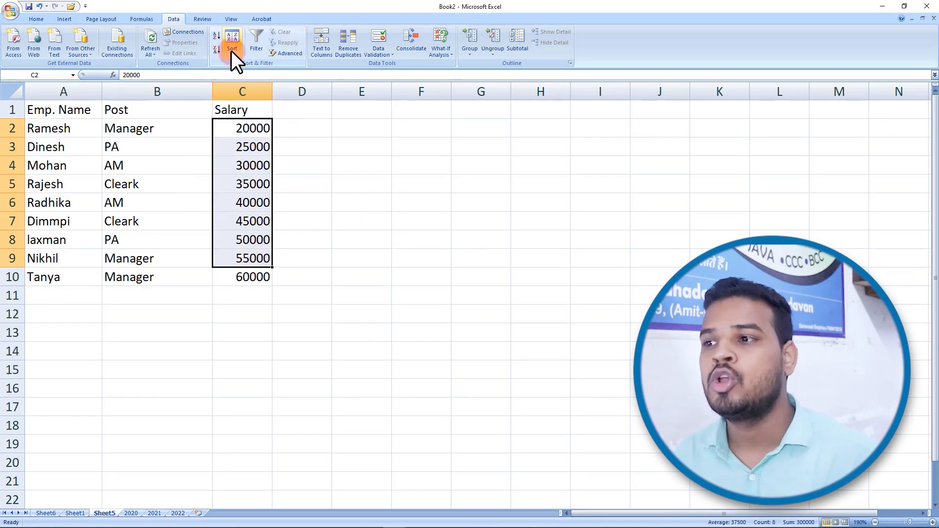
Step: Sort only C2:C10 with the current selection, by Salary on values, from largest to smallest
{"action": "left_click_drag", "start_coordinate": [247, 128], "coordinate": [256, 277]}
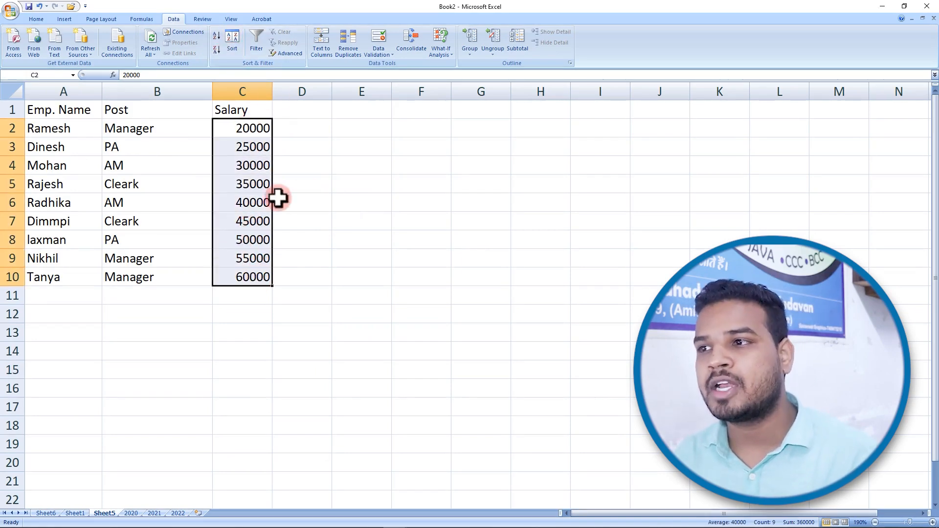
{"action": "left_click", "coordinate": [230, 44]}
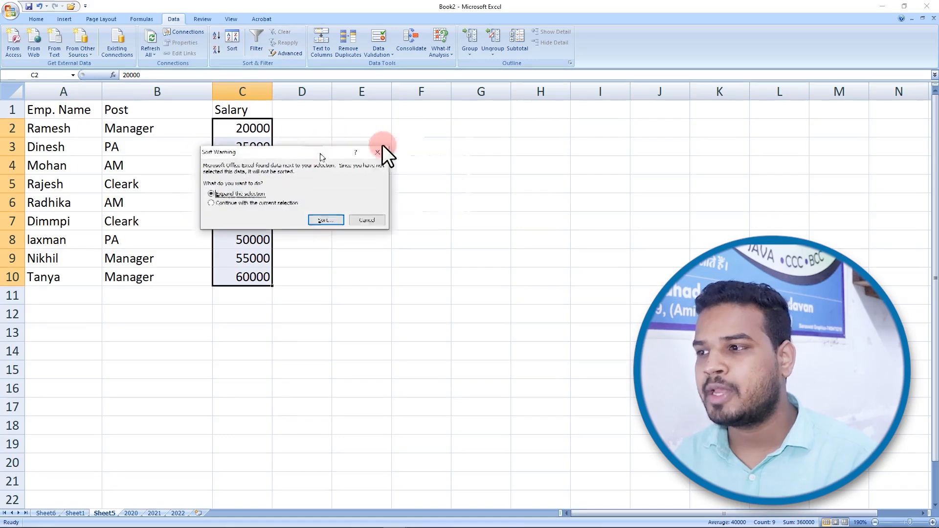
{"action": "left_click", "coordinate": [415, 188]}
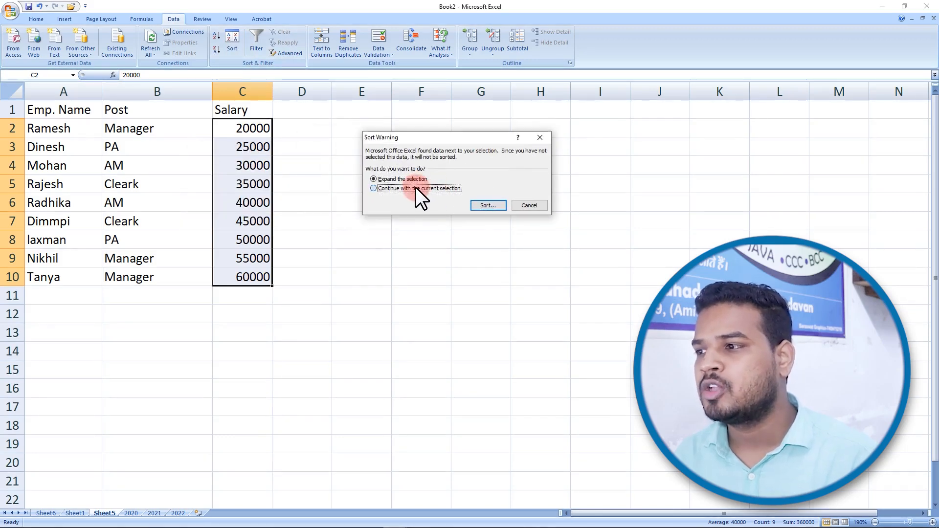
{"action": "left_click", "coordinate": [487, 205]}
{"action": "left_click", "coordinate": [386, 165]}
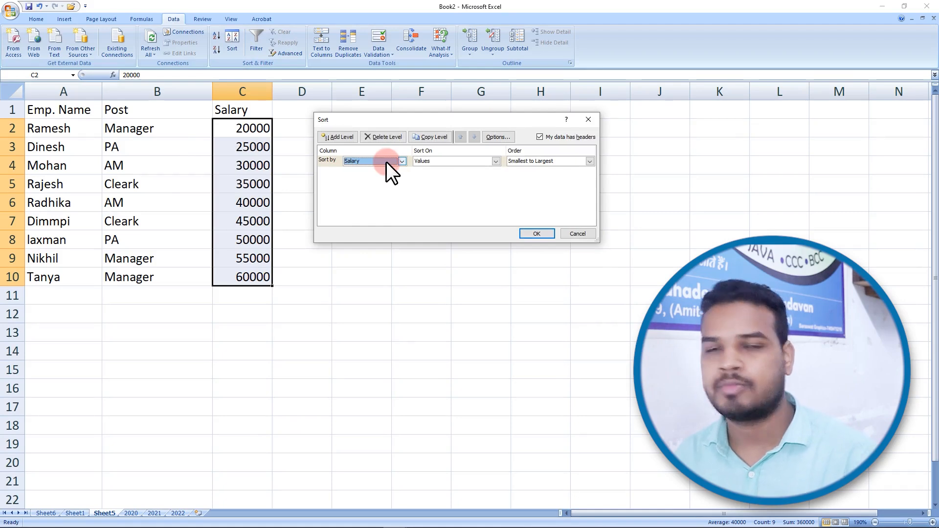
{"action": "left_click", "coordinate": [447, 161]}
{"action": "left_click", "coordinate": [450, 159]}
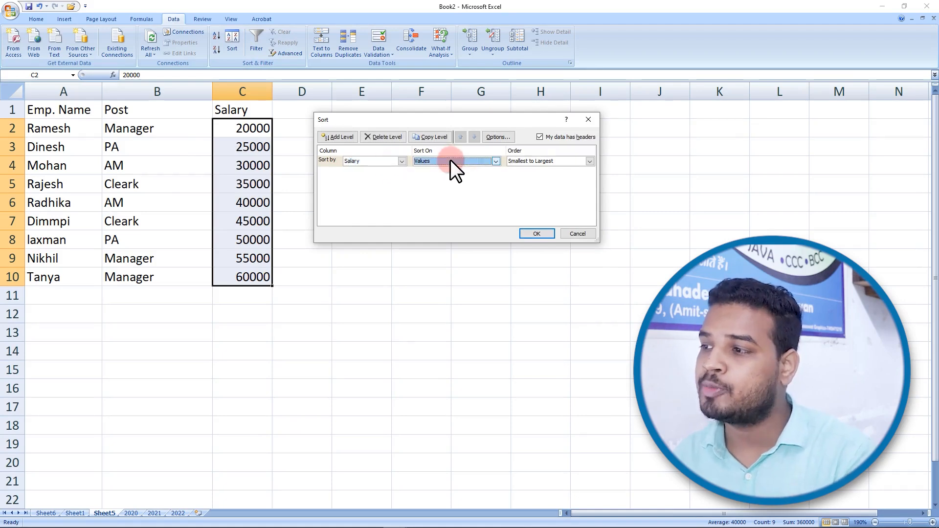
{"action": "left_click", "coordinate": [530, 162]}
{"action": "left_click", "coordinate": [537, 176]}
{"action": "left_click", "coordinate": [543, 234]}
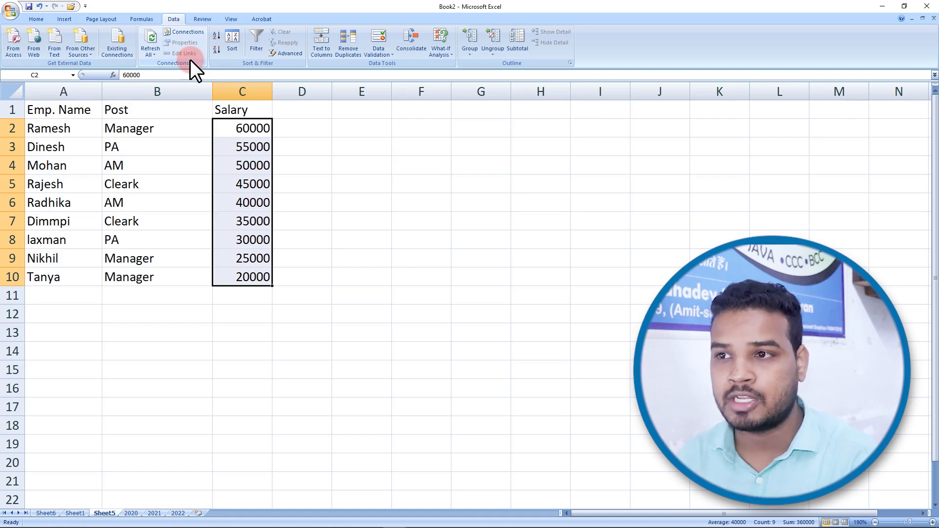
Step: Turn on filtering for the header cells A1:C1
{"action": "left_click", "coordinate": [48, 108]}
{"action": "left_click_drag", "start_coordinate": [48, 109], "coordinate": [245, 111]}
{"action": "left_click", "coordinate": [265, 49]}
{"action": "left_click", "coordinate": [245, 160]}
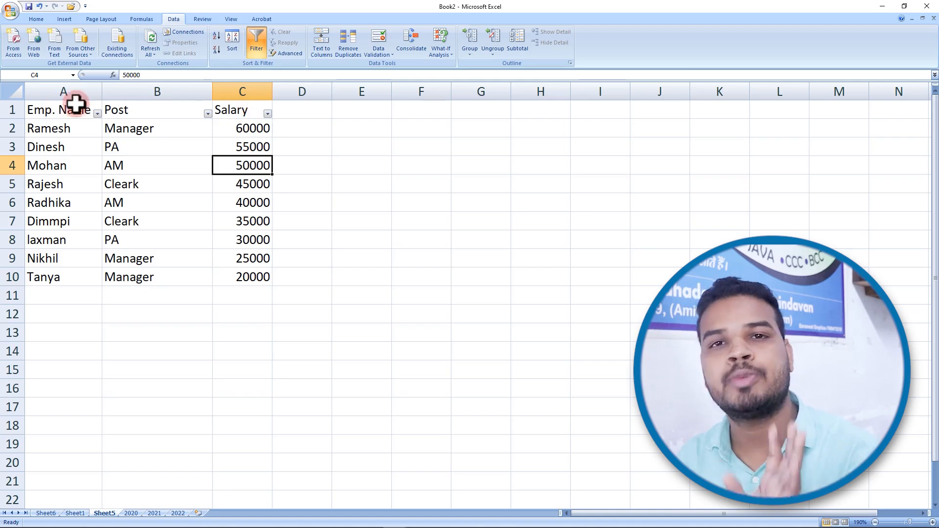
Step: Filter the Salary column to hide the rows with 25000, 30000 and 50000
{"action": "left_click", "coordinate": [267, 114]}
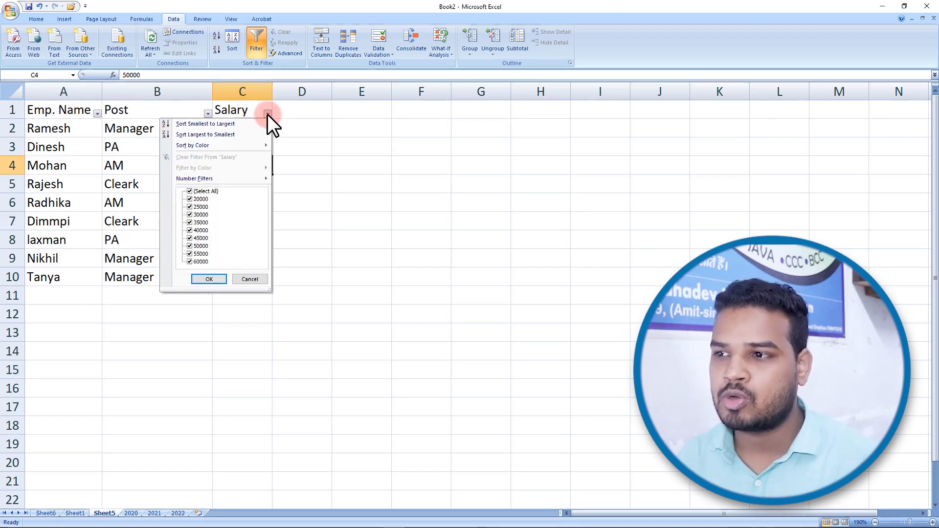
{"action": "left_click", "coordinate": [189, 206]}
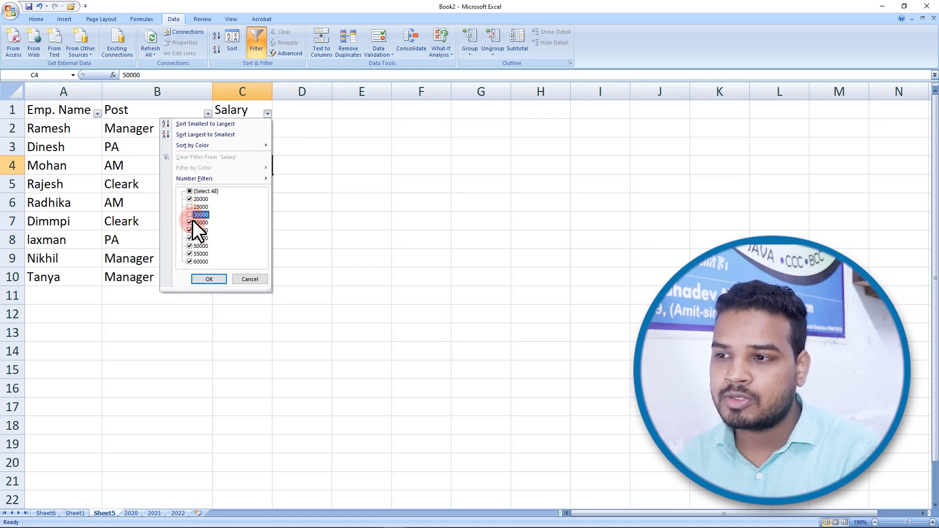
{"action": "left_click", "coordinate": [204, 278]}
{"action": "left_click", "coordinate": [295, 203]}
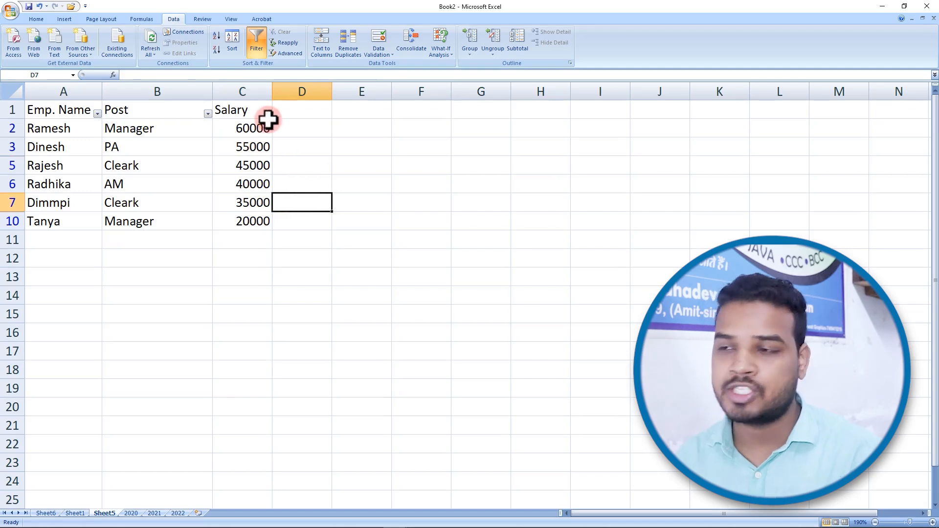
Step: Reselect all values in the Salary filter so every employee row is included
{"action": "left_click", "coordinate": [268, 113]}
{"action": "left_click", "coordinate": [190, 192]}
{"action": "left_click", "coordinate": [209, 278]}
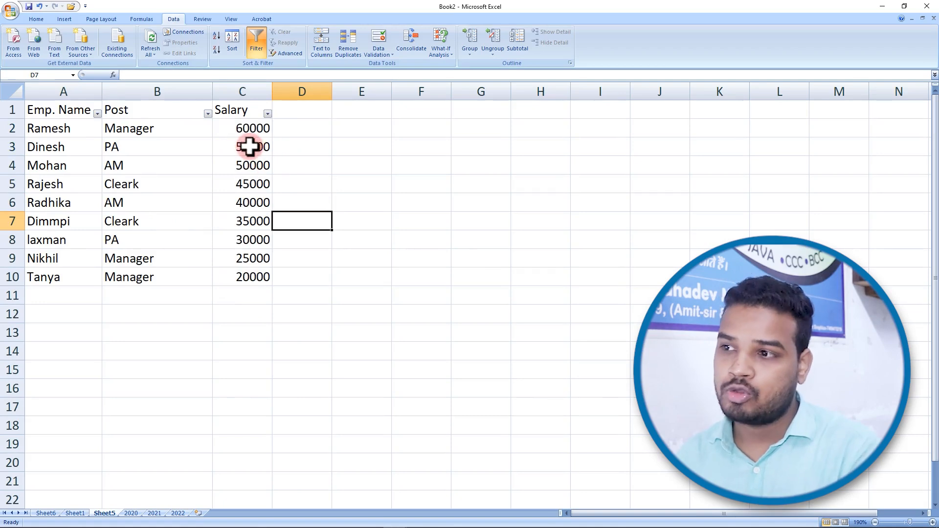
{"action": "left_click_drag", "start_coordinate": [241, 128], "coordinate": [247, 264]}
{"action": "left_click", "coordinate": [334, 220]}
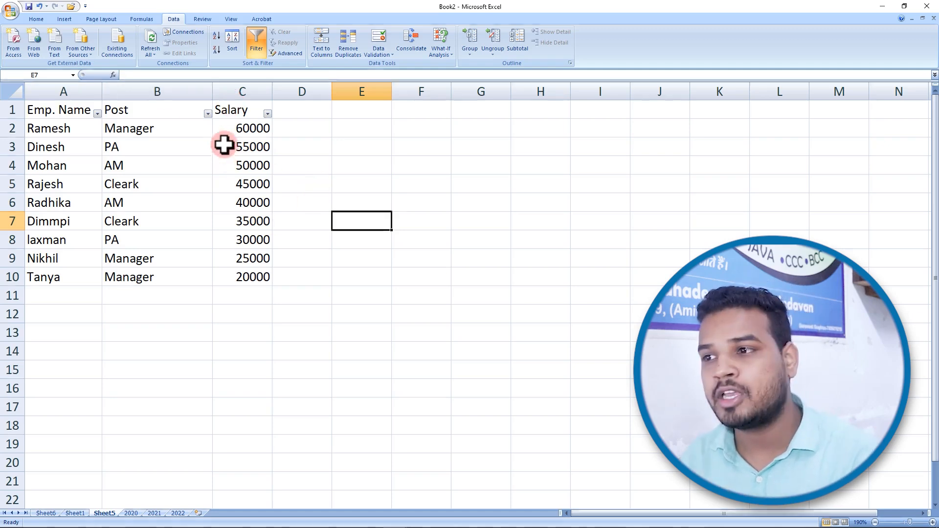
Step: Filter the Salary column to values greater than 15000, and clear that filter
{"action": "left_click", "coordinate": [267, 113]}
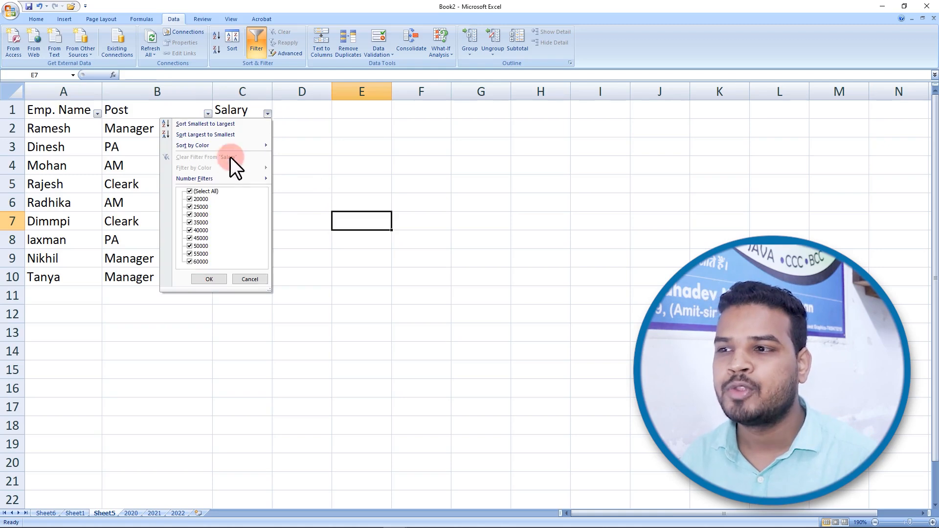
{"action": "mouse_move", "coordinate": [226, 178]}
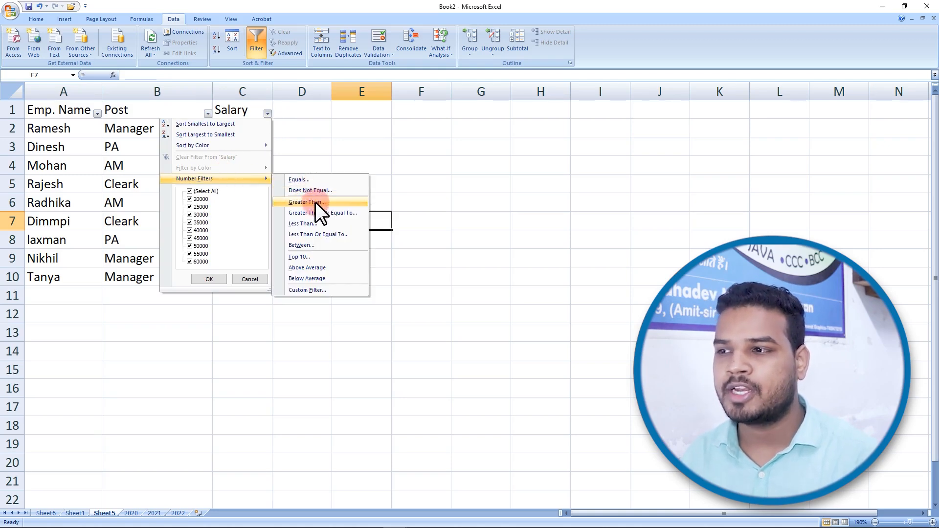
{"action": "left_click", "coordinate": [314, 201]}
{"action": "type", "text": "15000"}
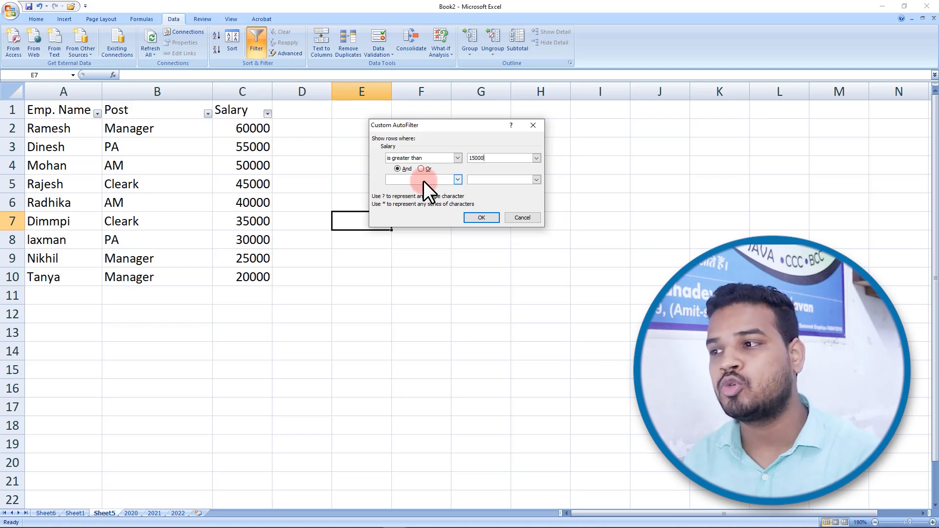
{"action": "left_click", "coordinate": [492, 221]}
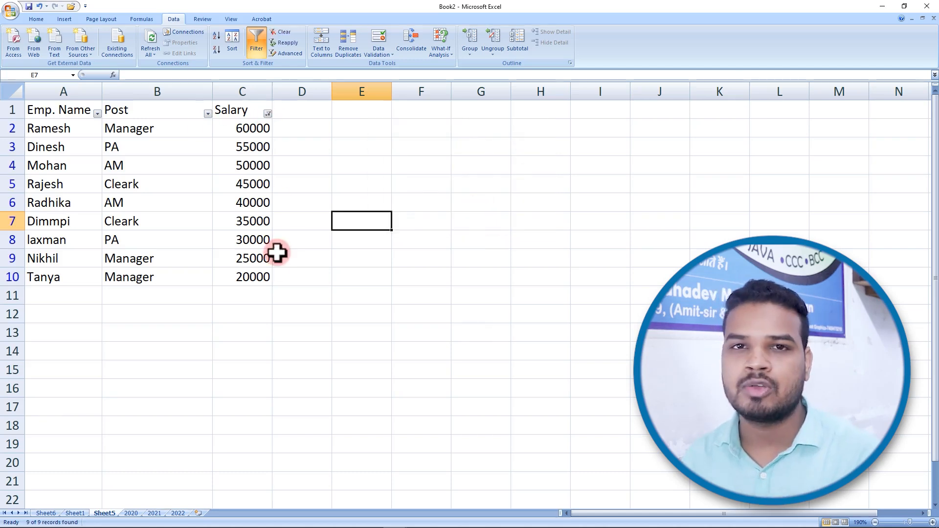
{"action": "left_click", "coordinate": [267, 113]}
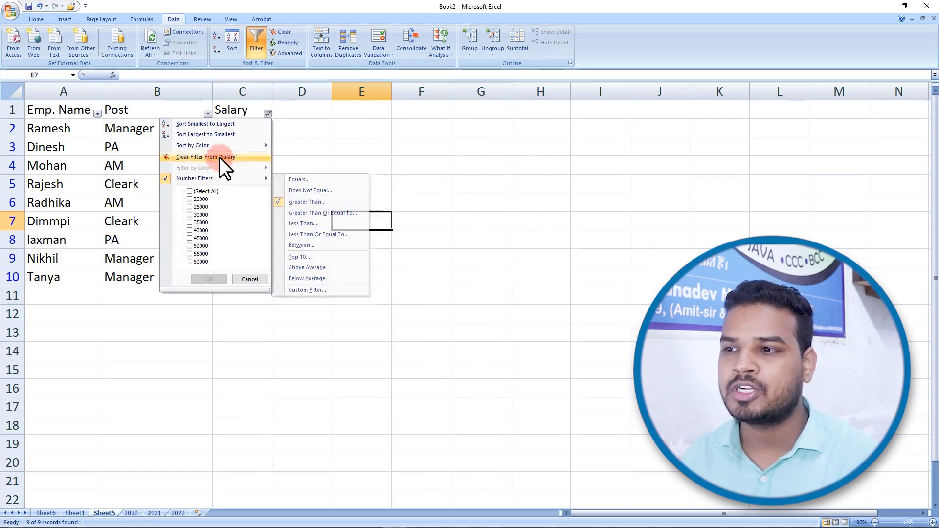
{"action": "left_click", "coordinate": [224, 156]}
Step: Filter the Salary column to values greater than 30000, and clear that filter
{"action": "left_click", "coordinate": [267, 113]}
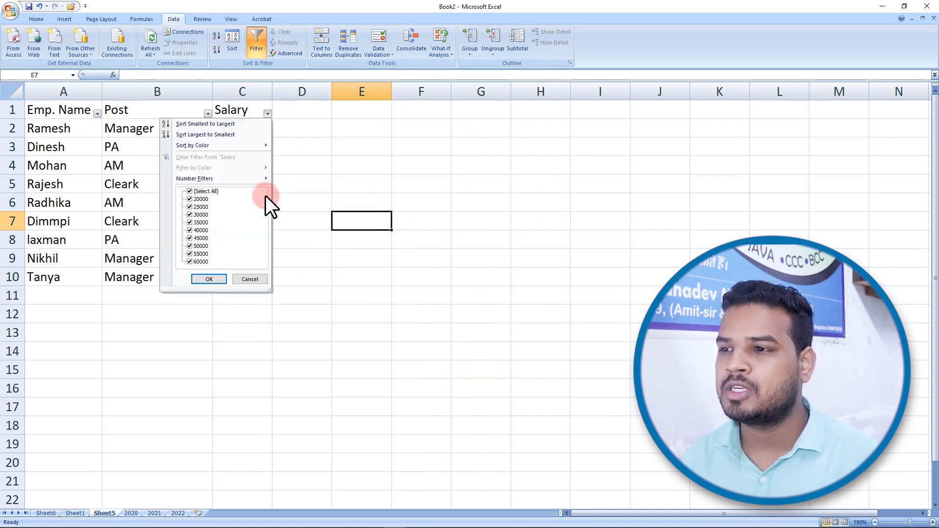
{"action": "left_click", "coordinate": [258, 177]}
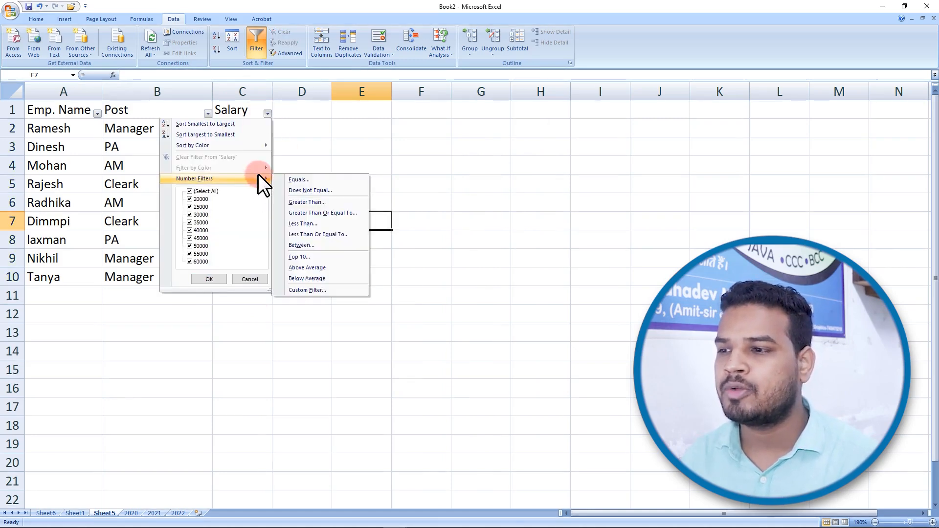
{"action": "left_click", "coordinate": [310, 202]}
{"action": "left_click_drag", "start_coordinate": [449, 126], "coordinate": [406, 235]}
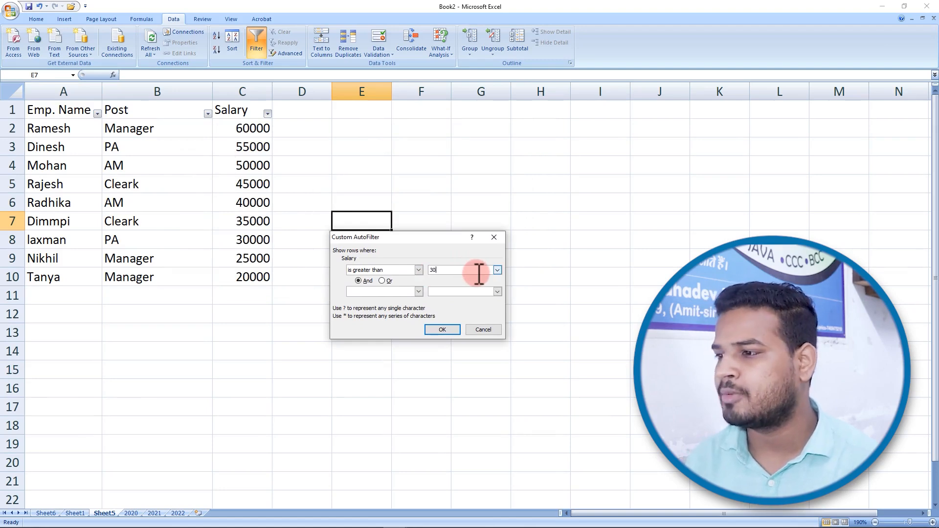
{"action": "left_click", "coordinate": [453, 331]}
{"action": "left_click_drag", "start_coordinate": [247, 128], "coordinate": [247, 216]}
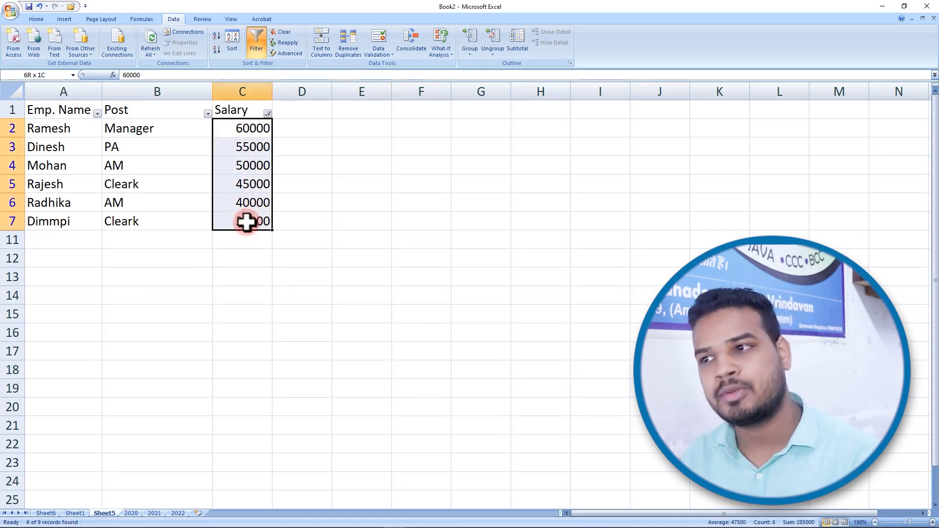
{"action": "left_click", "coordinate": [267, 114]}
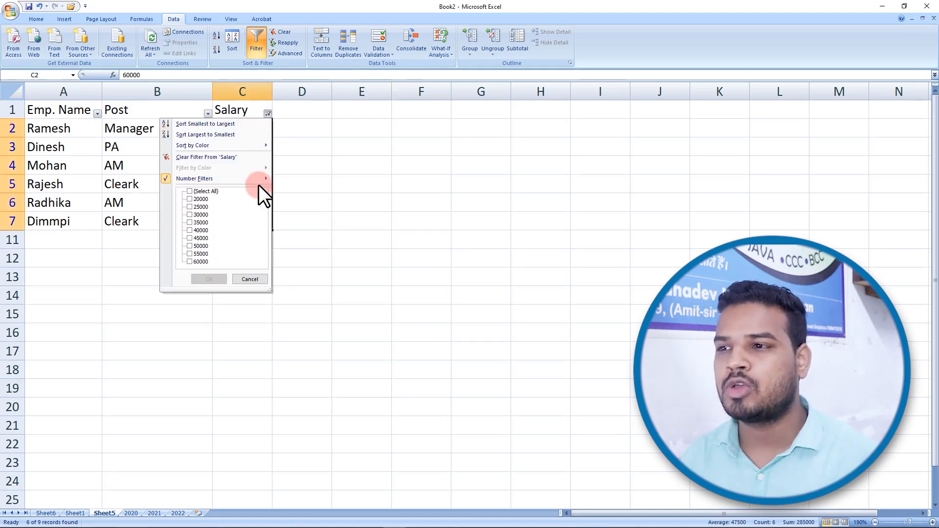
{"action": "left_click", "coordinate": [229, 157]}
{"action": "left_click", "coordinate": [267, 114]}
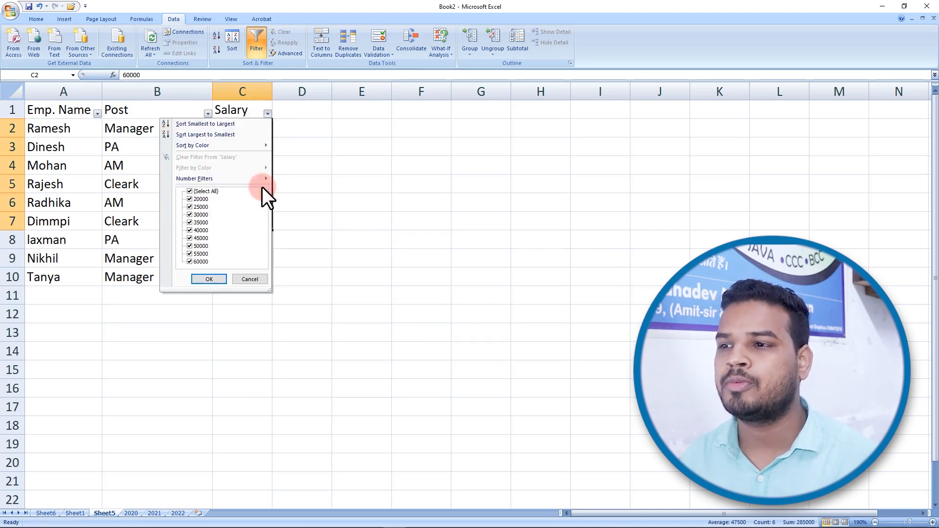
{"action": "left_click", "coordinate": [252, 178]}
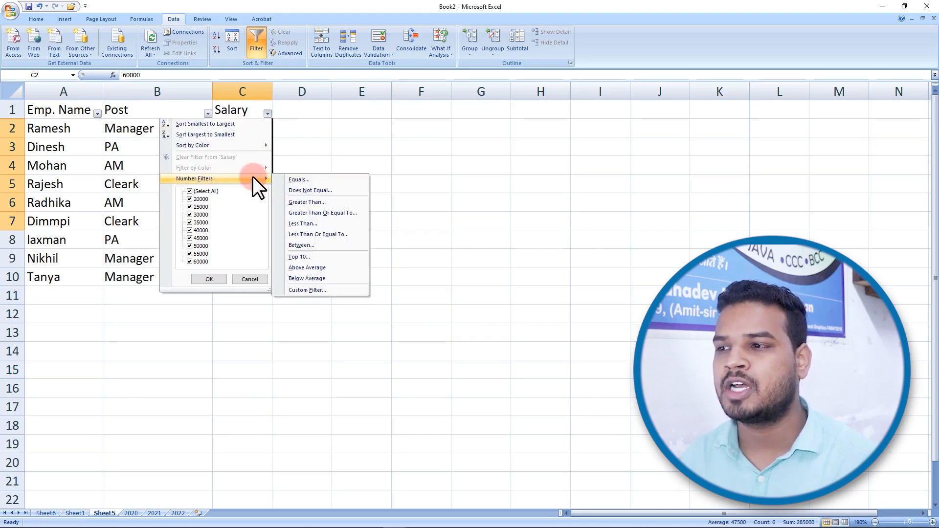
{"action": "left_click", "coordinate": [312, 226]}
{"action": "left_click", "coordinate": [489, 237]}
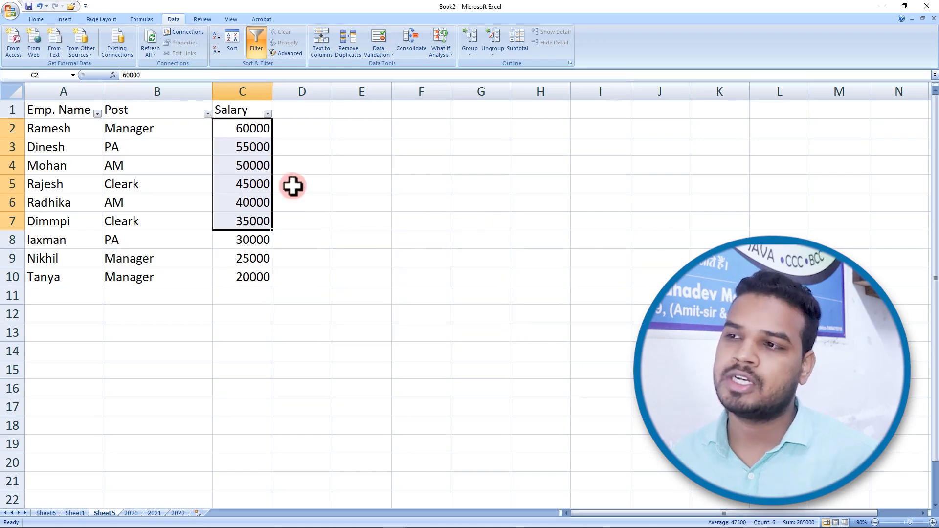
Step: Select the header cells Emp. Name, Post and Salary and turn off the filter on the employee table
{"action": "left_click_drag", "start_coordinate": [252, 130], "coordinate": [257, 295]}
{"action": "left_click_drag", "start_coordinate": [82, 110], "coordinate": [236, 108]}
{"action": "left_click", "coordinate": [256, 47]}
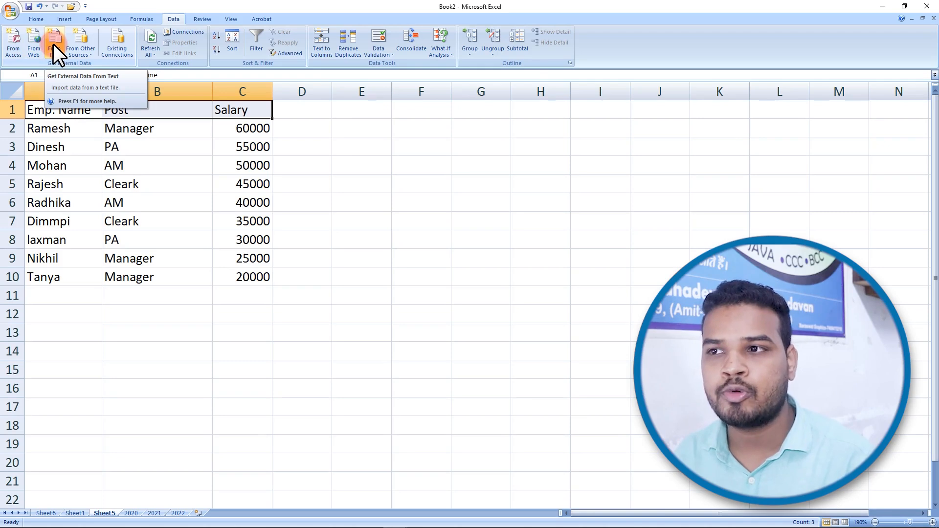
{"action": "left_click", "coordinate": [88, 49]}
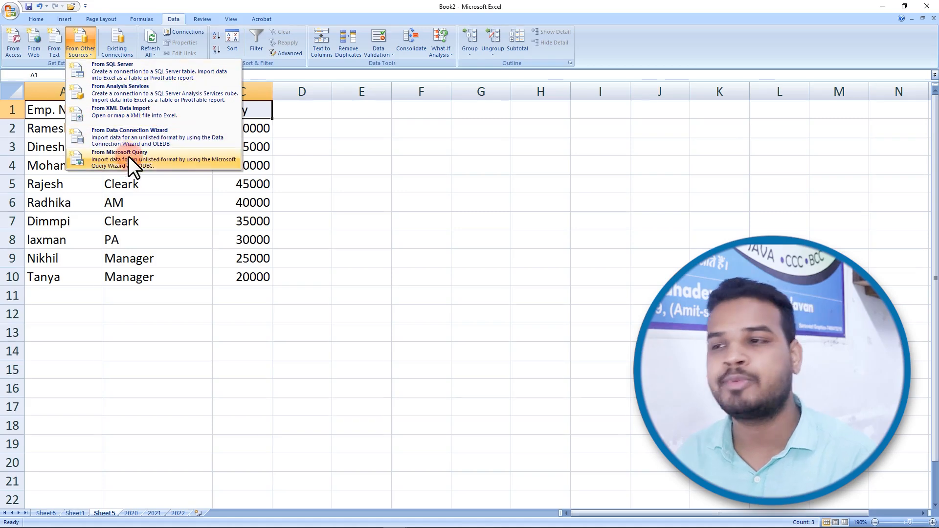
{"action": "left_click", "coordinate": [79, 54]}
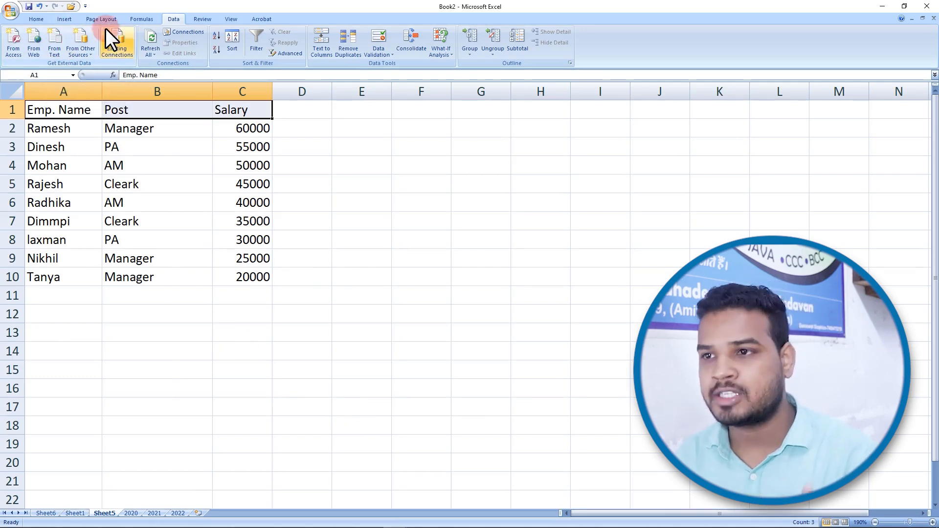
Step: Minimise the workbook windows, create a new text document on the desktop and open it in Notepad
{"action": "left_click", "coordinate": [881, 6]}
{"action": "left_click", "coordinate": [881, 7]}
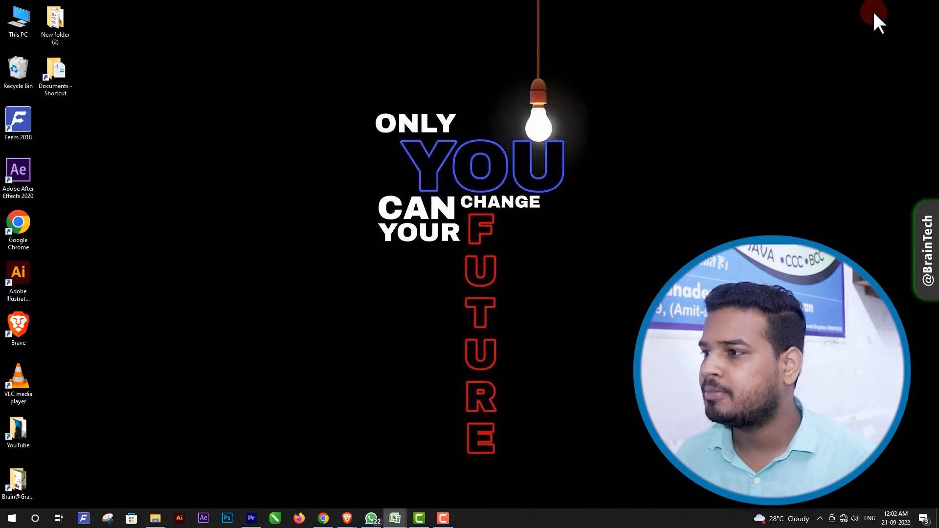
{"action": "right_click", "coordinate": [169, 159]}
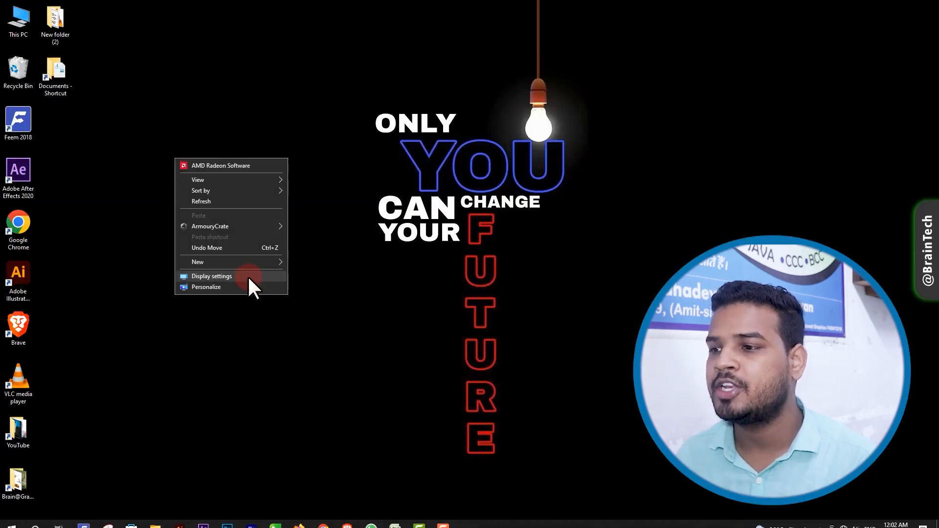
{"action": "mouse_move", "coordinate": [251, 263]}
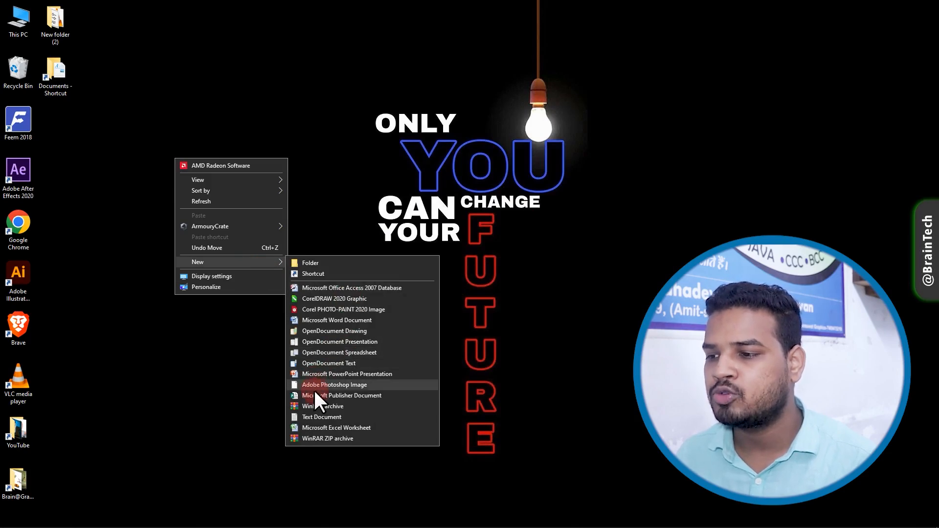
{"action": "left_click", "coordinate": [313, 416]}
{"action": "double_click", "coordinate": [61, 122]}
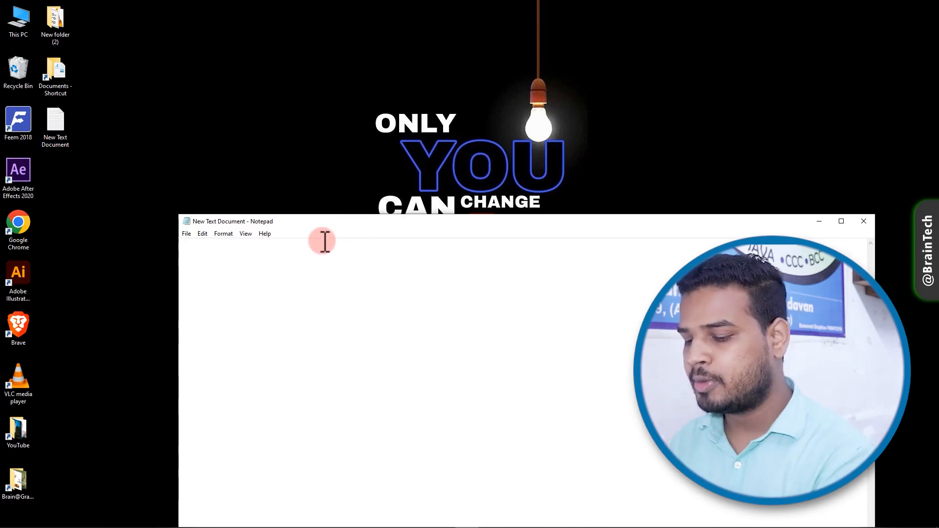
Step: Enter five first names on separate lines in the text document, then save and close it
{"action": "type", "text": "ram"}
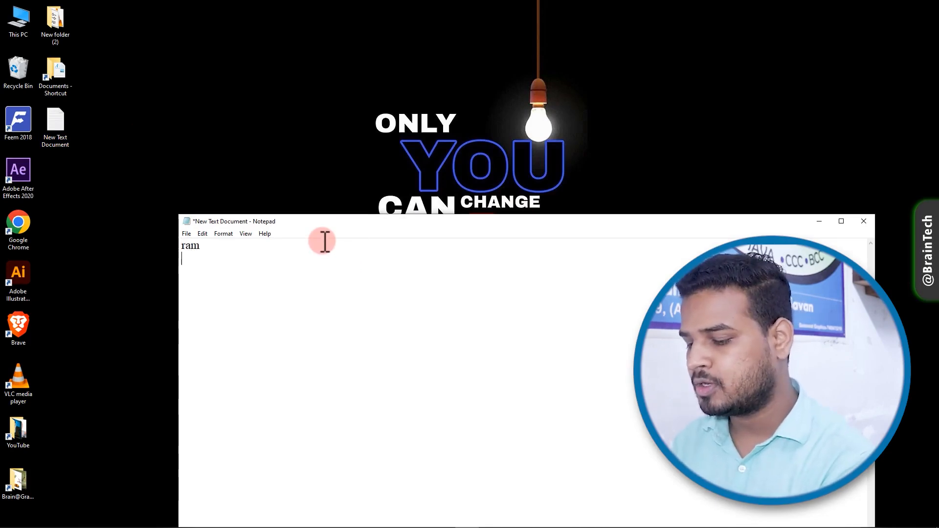
{"action": "type", "text": "xman"}
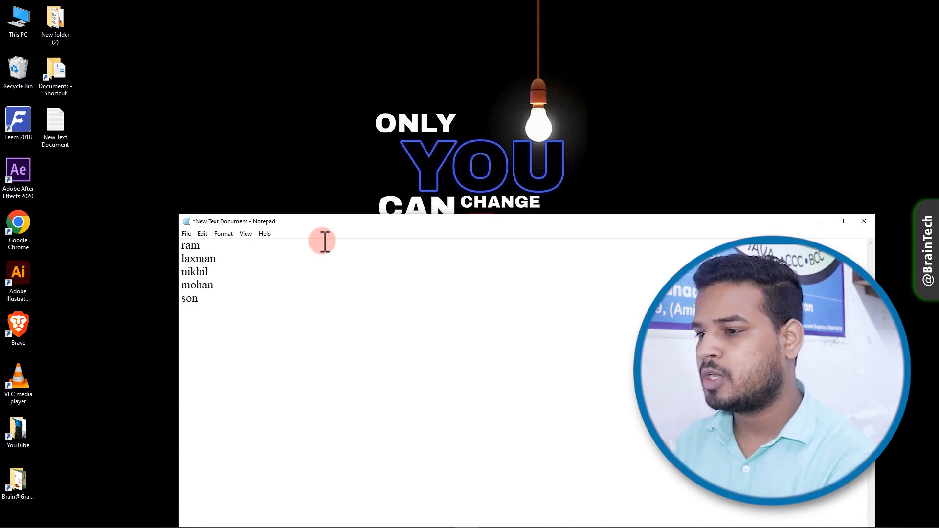
{"action": "type", "text": "a"}
{"action": "key", "text": "ctrl+s"}
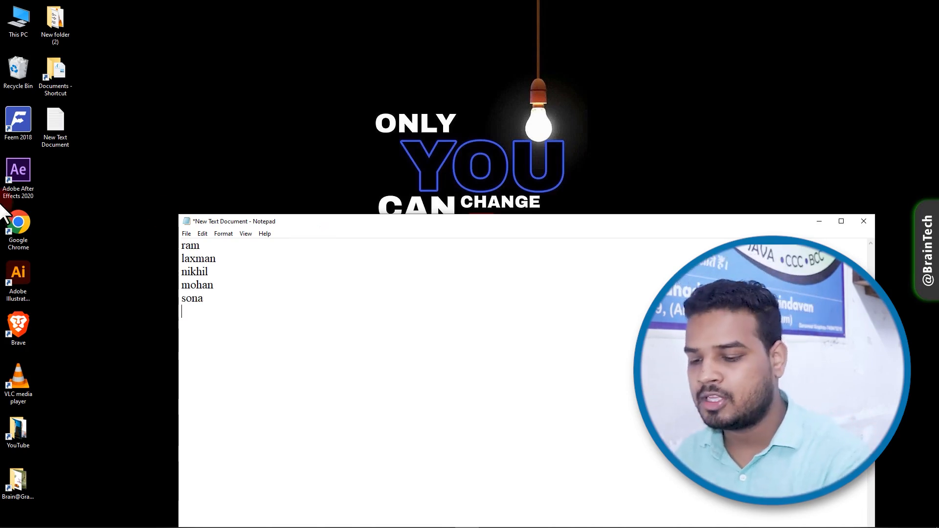
{"action": "left_click", "coordinate": [863, 221]}
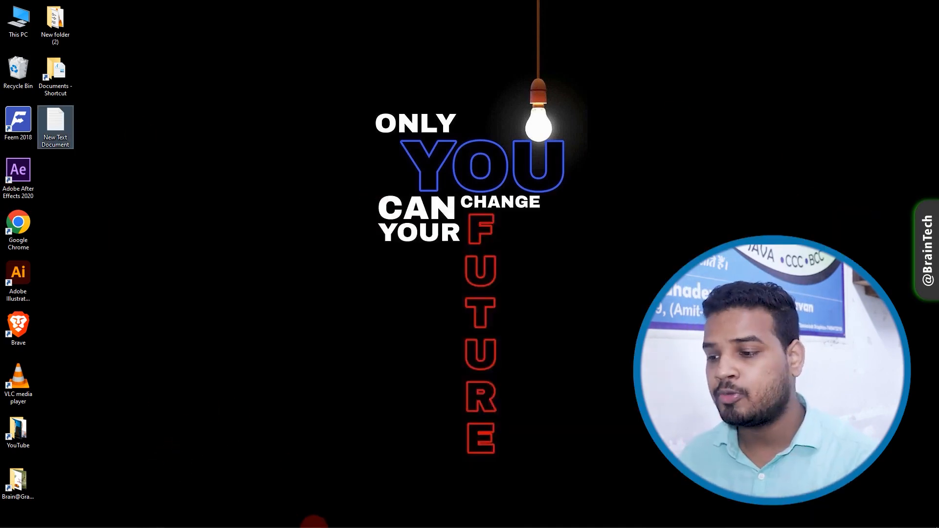
Step: Switch back to the Book2 workbook in Excel and insert a new blank worksheet
{"action": "mouse_move", "coordinate": [395, 518]}
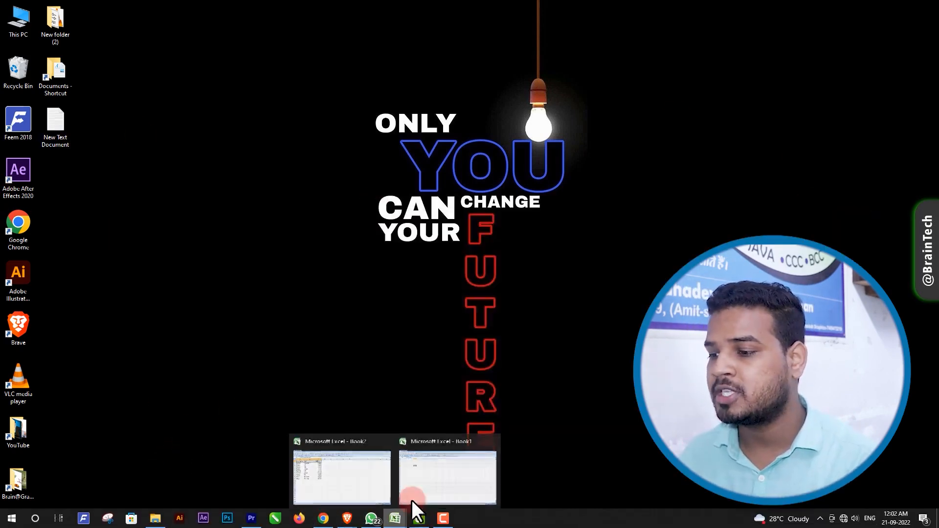
{"action": "left_click", "coordinate": [365, 484]}
{"action": "left_click", "coordinate": [413, 222]}
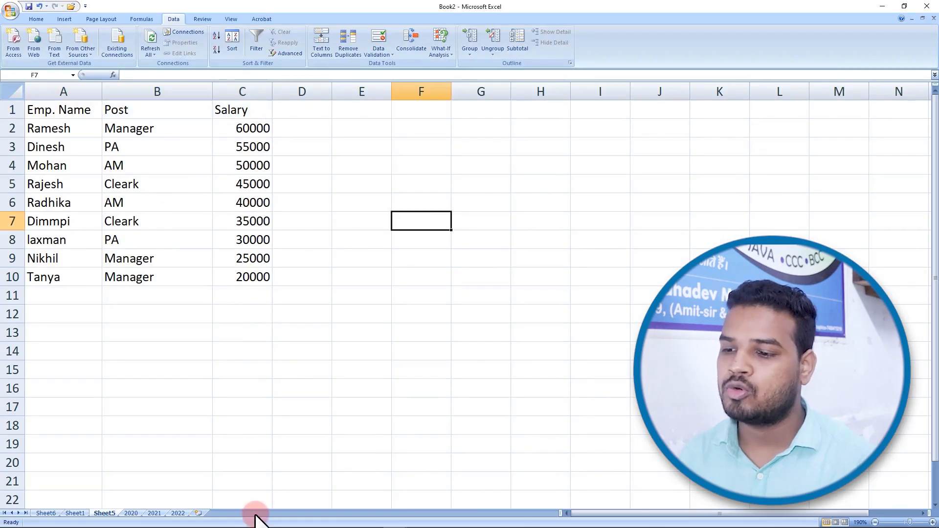
{"action": "left_click", "coordinate": [198, 513]}
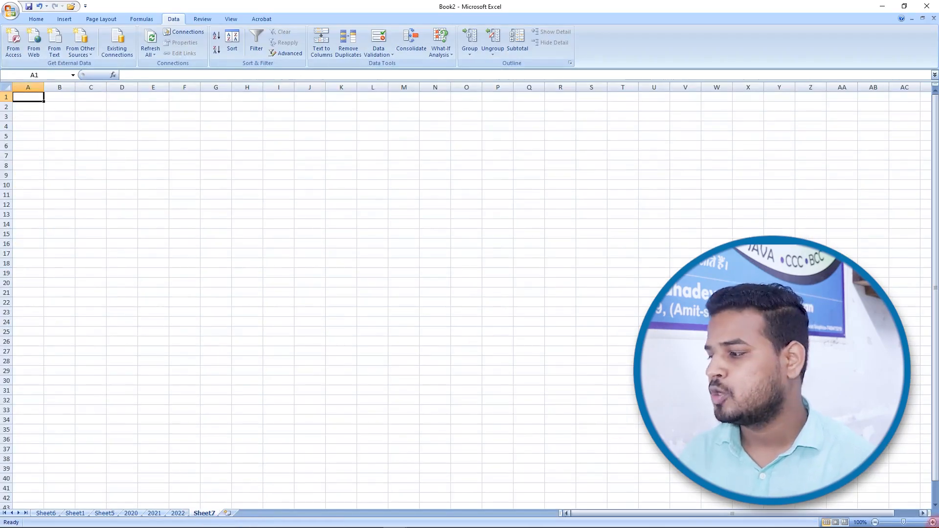
{"action": "left_click", "coordinate": [913, 522]}
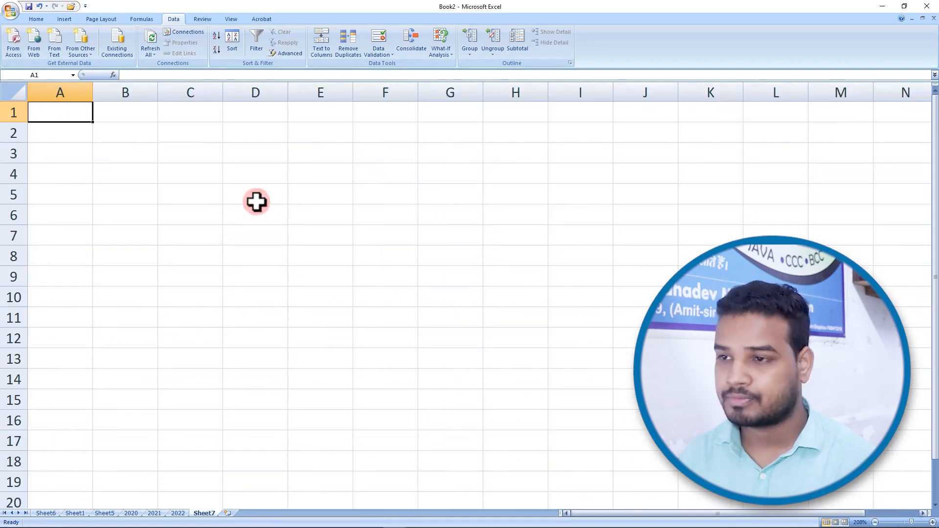
Step: Start importing external text data from the New Text Document file on the desktop
{"action": "left_click", "coordinate": [57, 41]}
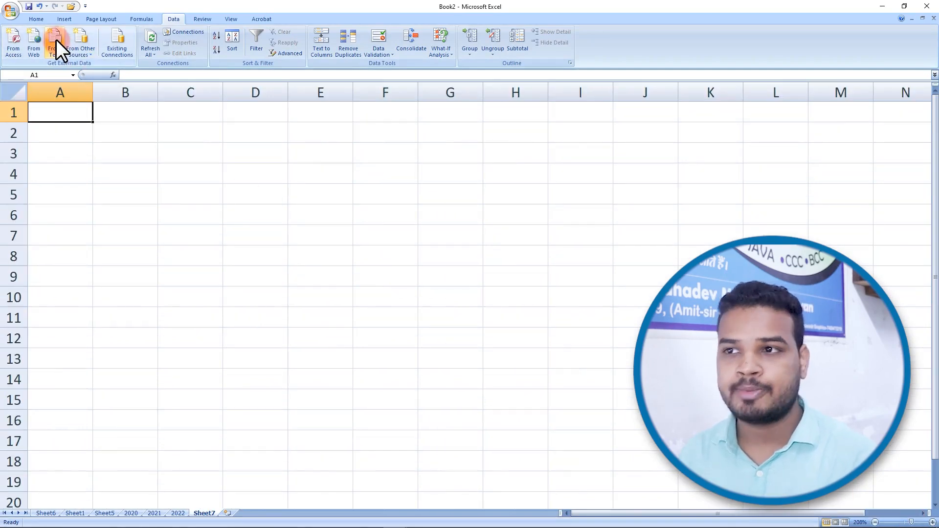
{"action": "left_click", "coordinate": [117, 137]}
{"action": "left_click", "coordinate": [41, 116]}
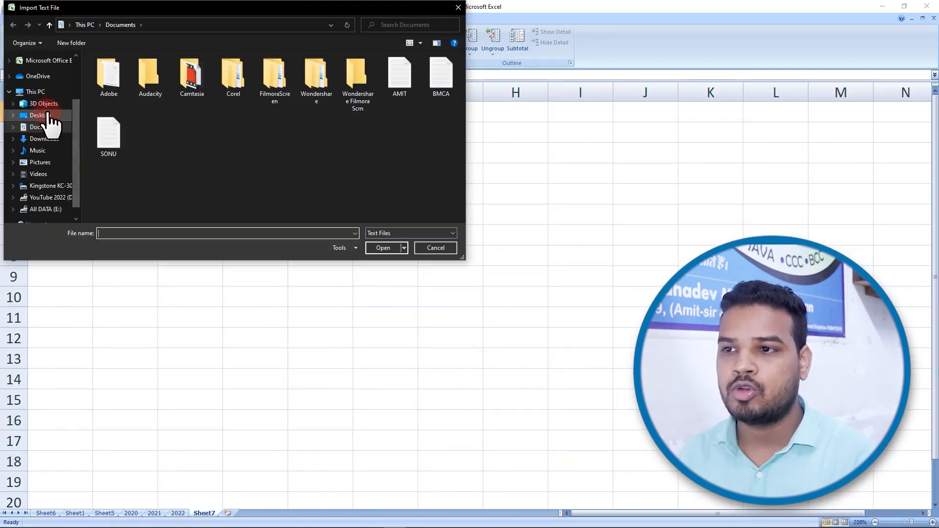
{"action": "left_click", "coordinate": [283, 88]}
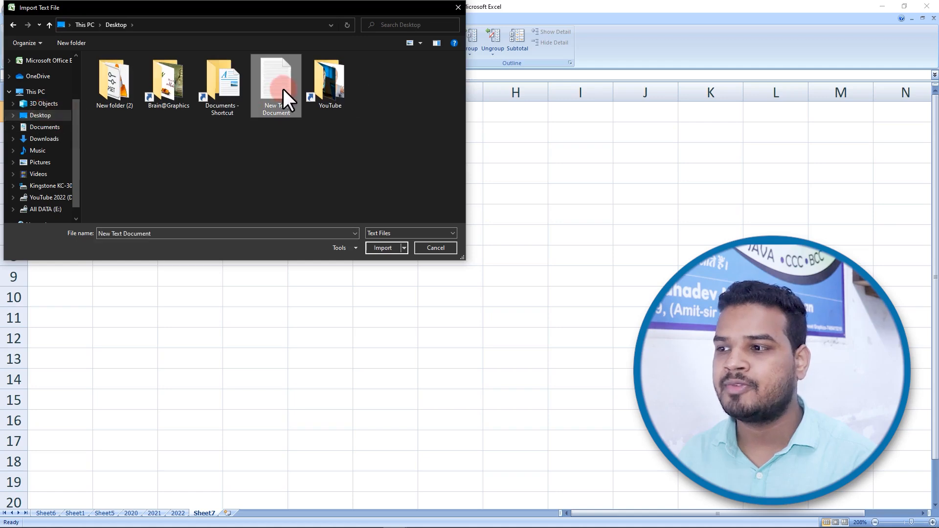
{"action": "left_click", "coordinate": [385, 247]}
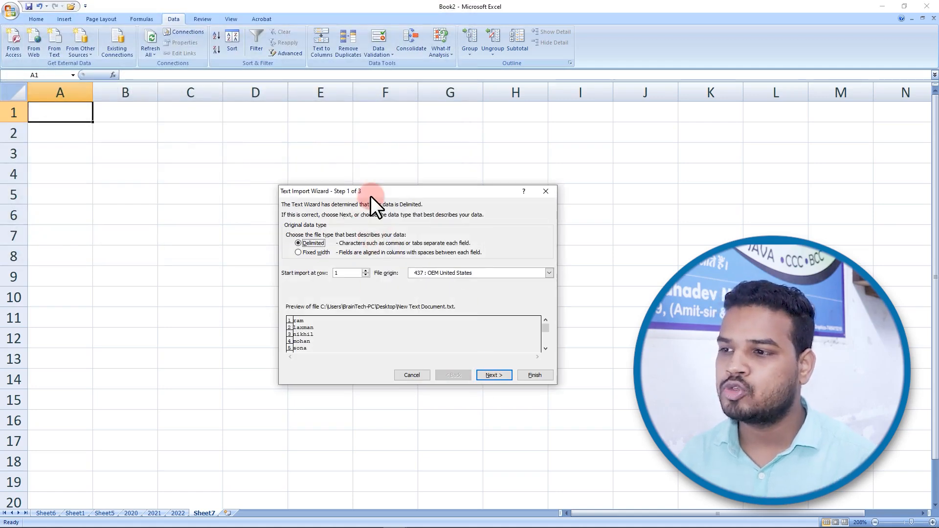
Step: Import the file as delimited text into the existing worksheet starting at cell A1
{"action": "left_click_drag", "start_coordinate": [371, 196], "coordinate": [289, 120]}
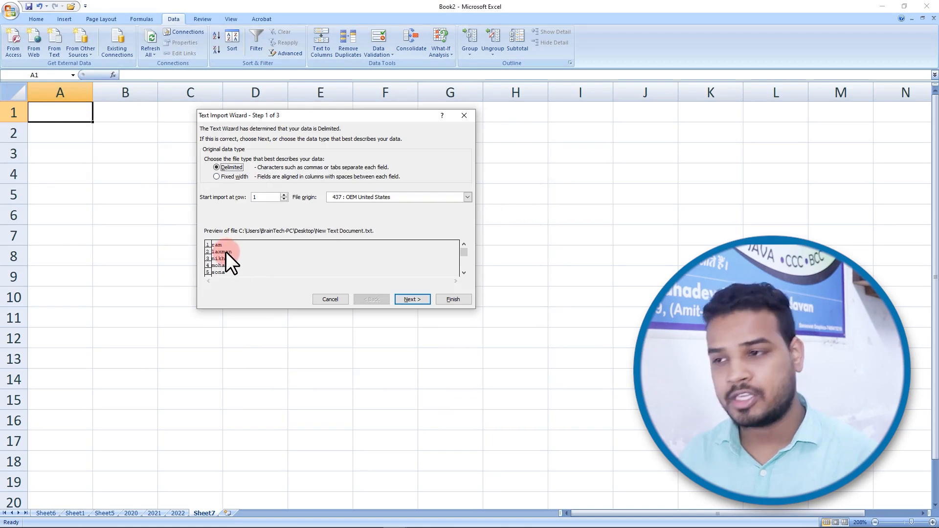
{"action": "left_click", "coordinate": [409, 297]}
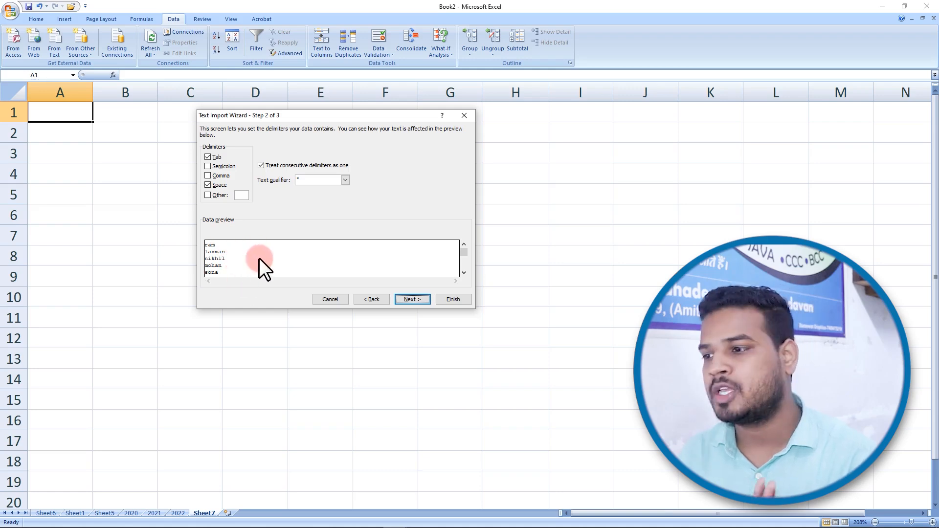
{"action": "left_click", "coordinate": [406, 299]}
{"action": "left_click", "coordinate": [452, 298]}
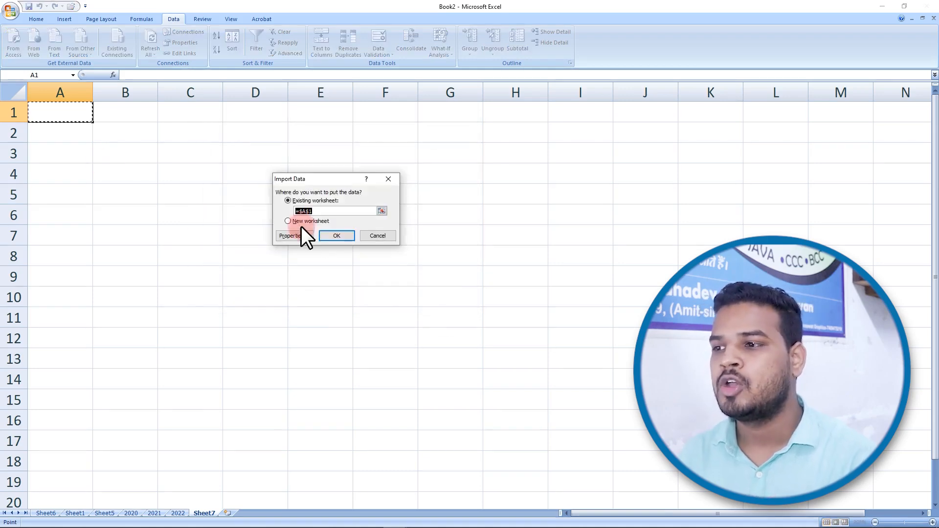
{"action": "left_click", "coordinate": [336, 236]}
{"action": "left_click_drag", "start_coordinate": [65, 112], "coordinate": [63, 220]}
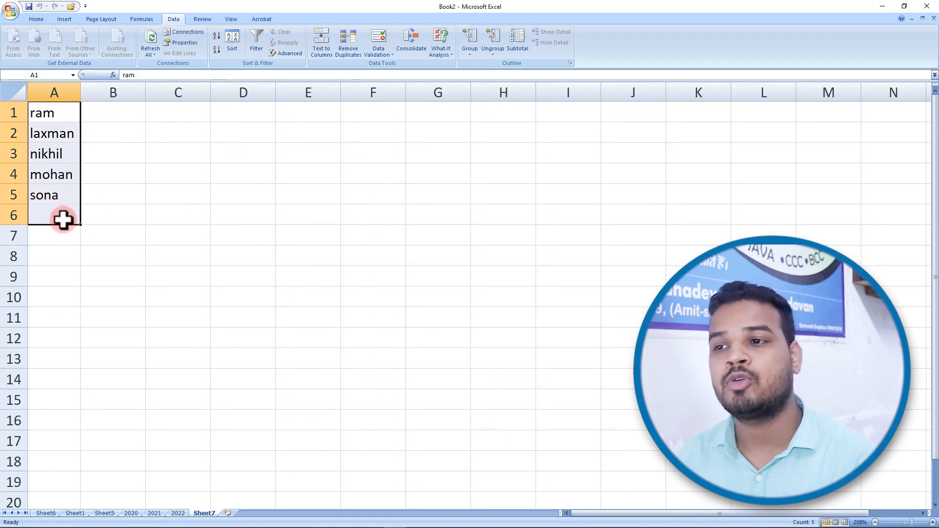
{"action": "left_click", "coordinate": [142, 158]}
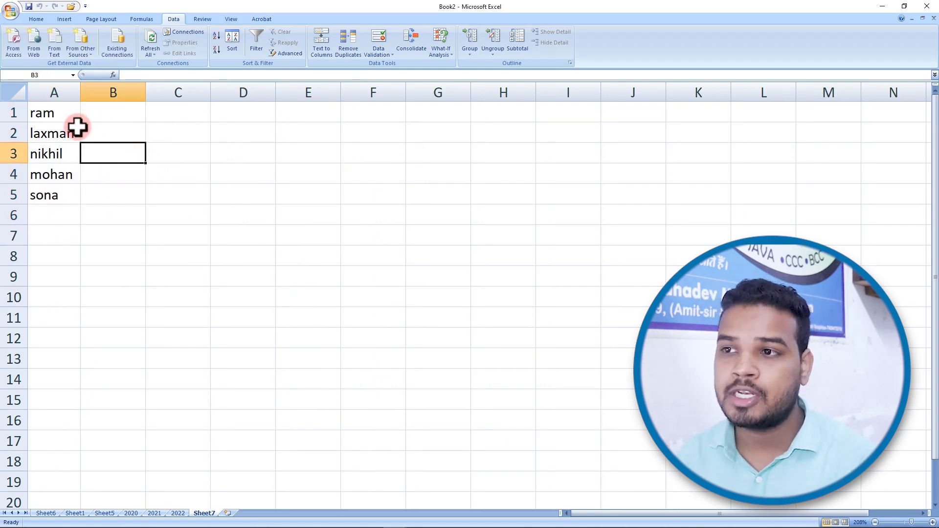
Step: Reopen New Text Document from the desktop in Notepad, add a sixth first name on a new line, and save and close it
{"action": "left_click_drag", "start_coordinate": [264, 5], "coordinate": [377, 75]}
{"action": "double_click", "coordinate": [56, 125]}
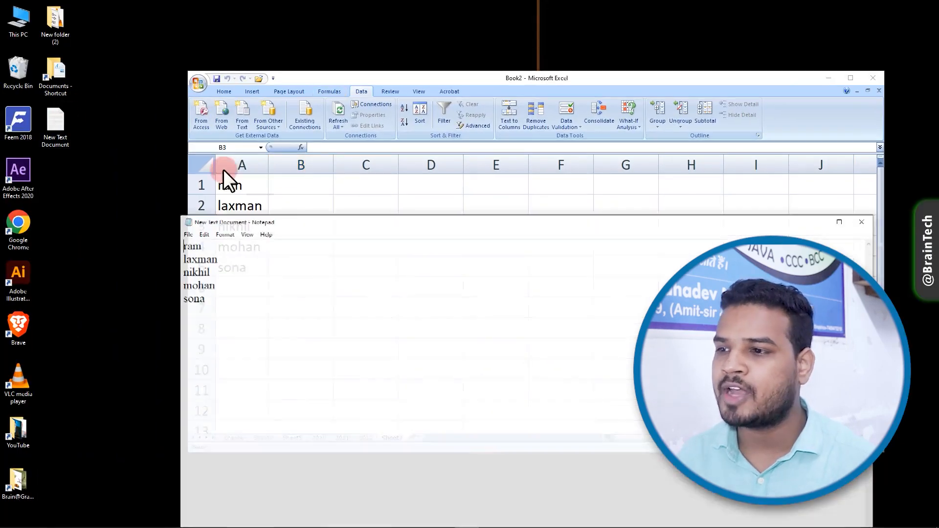
{"action": "left_click", "coordinate": [236, 293]}
{"action": "key", "text": "Return"}
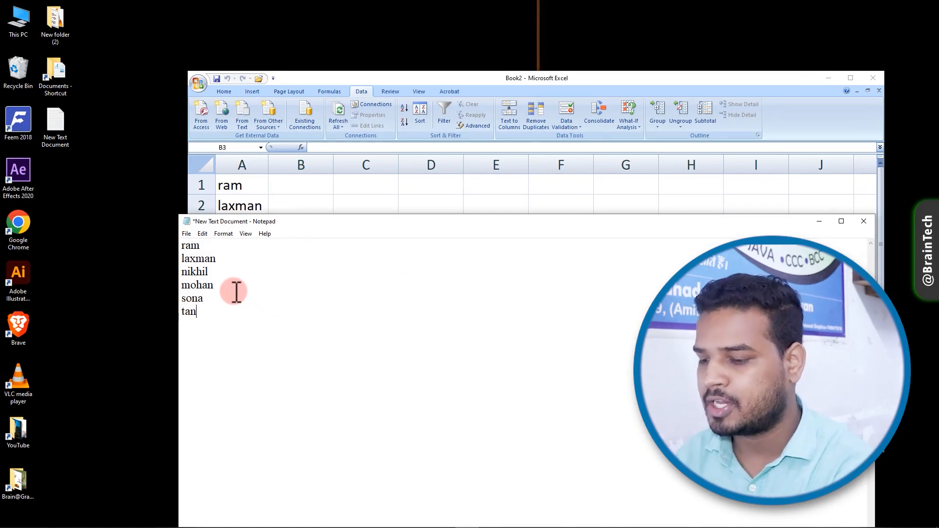
{"action": "type", "text": "tanya"}
{"action": "key", "text": "ctrl+s"}
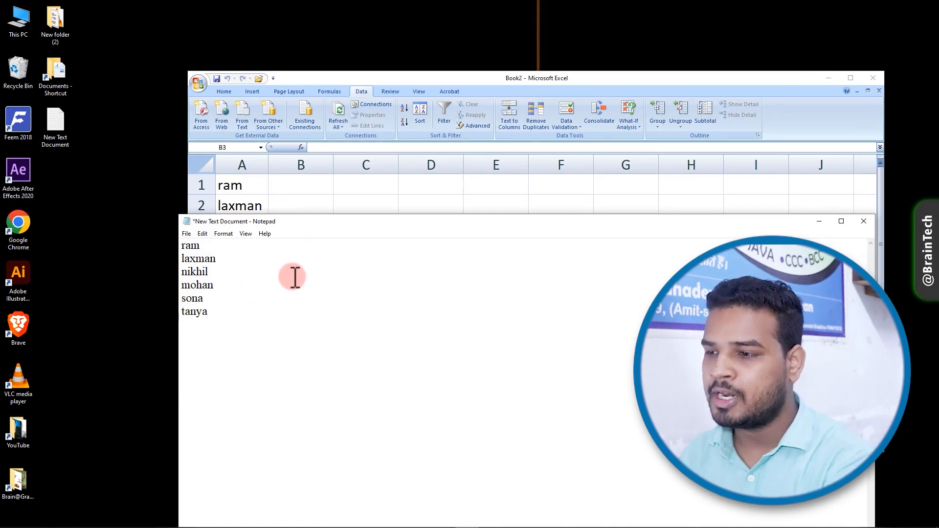
{"action": "left_click", "coordinate": [869, 226]}
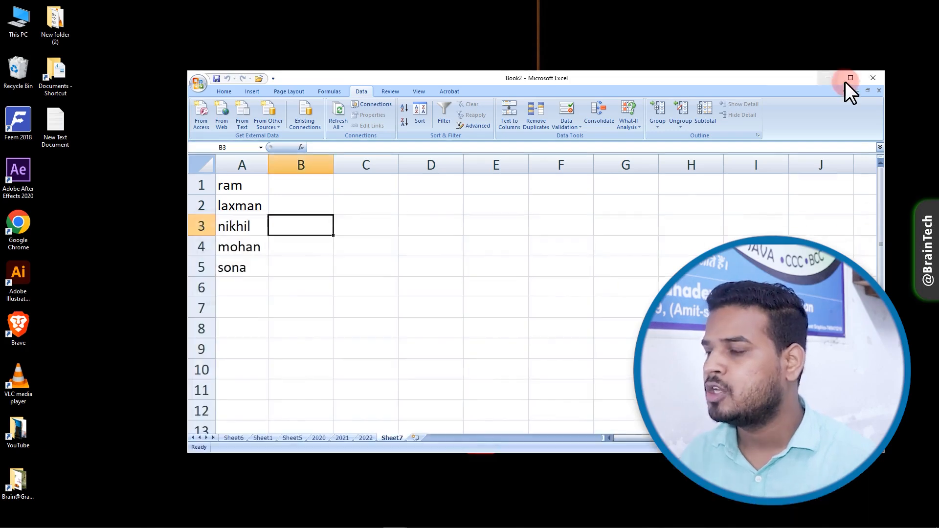
Step: Maximise the Excel window and refresh the imported list from the updated New Text Document file
{"action": "left_click", "coordinate": [850, 78]}
{"action": "left_click", "coordinate": [48, 170]}
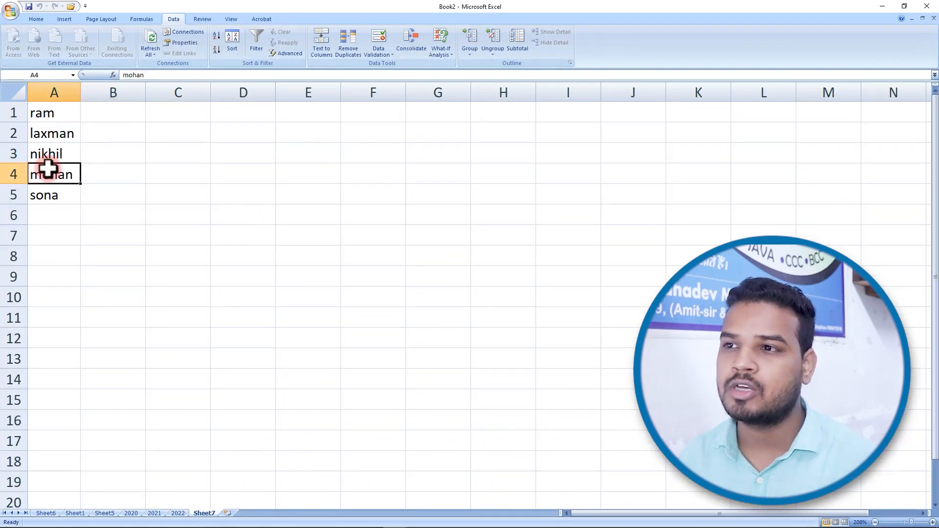
{"action": "left_click", "coordinate": [171, 131]}
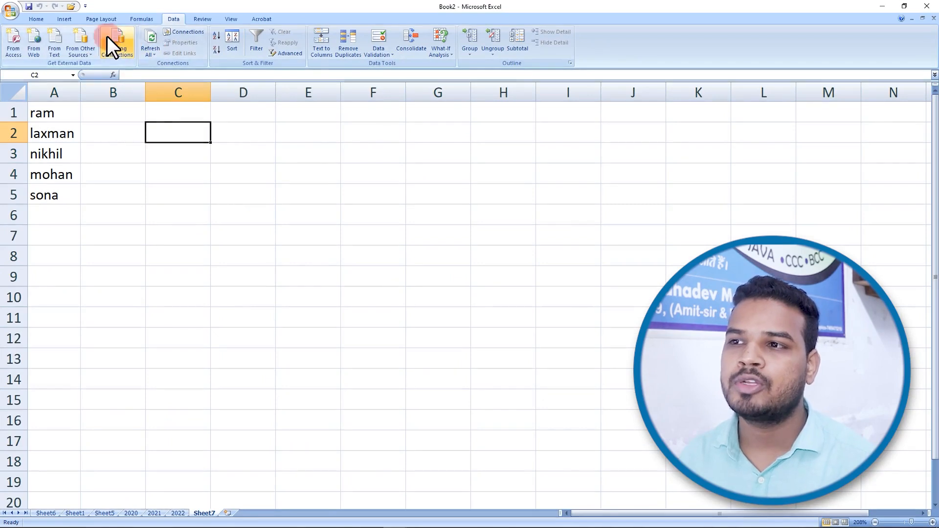
{"action": "left_click", "coordinate": [150, 37]}
{"action": "left_click", "coordinate": [254, 113]}
{"action": "left_click", "coordinate": [378, 247]}
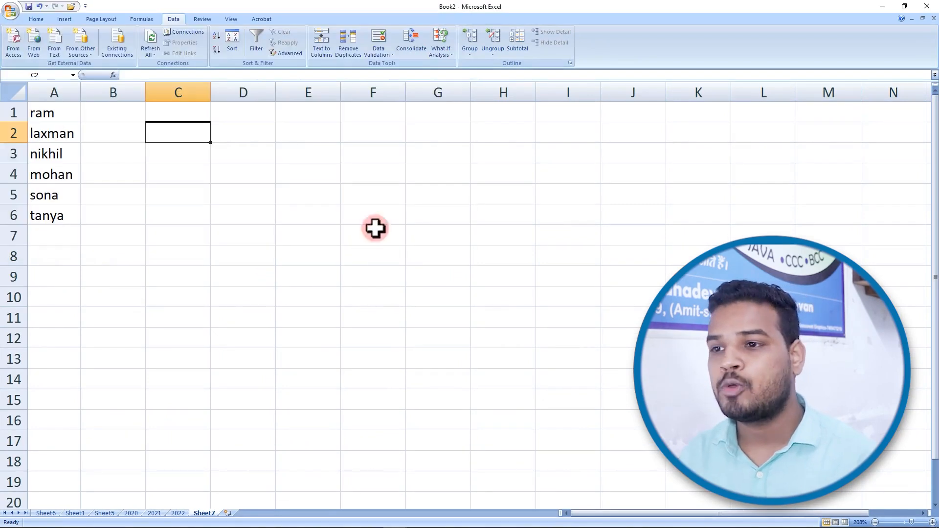
{"action": "left_click", "coordinate": [63, 214]}
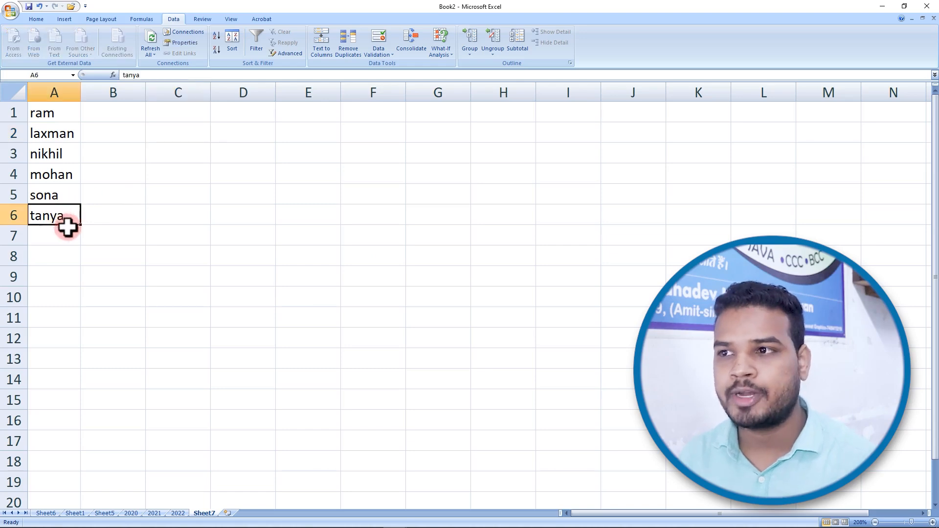
Step: Examine the existing connections available to the workbook, including New Text Document, without opening any of them
{"action": "left_click", "coordinate": [140, 211]}
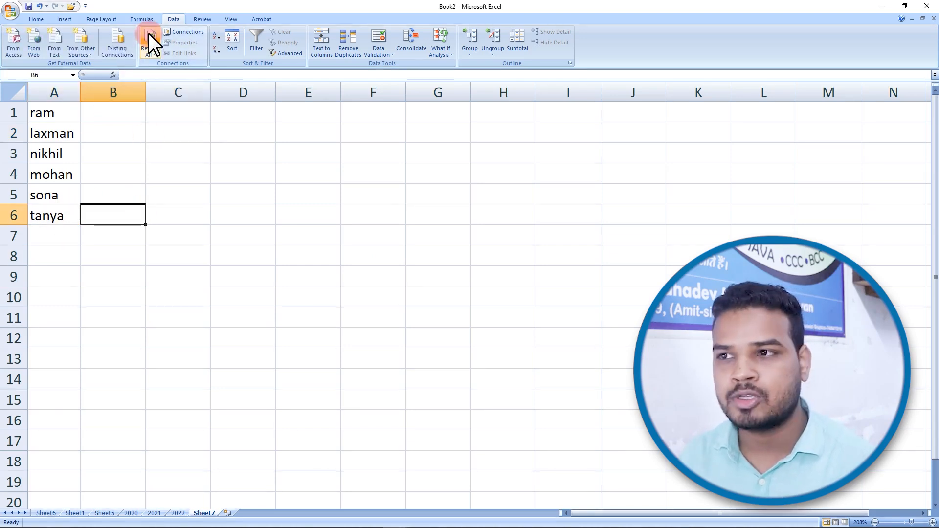
{"action": "left_click", "coordinate": [117, 49]}
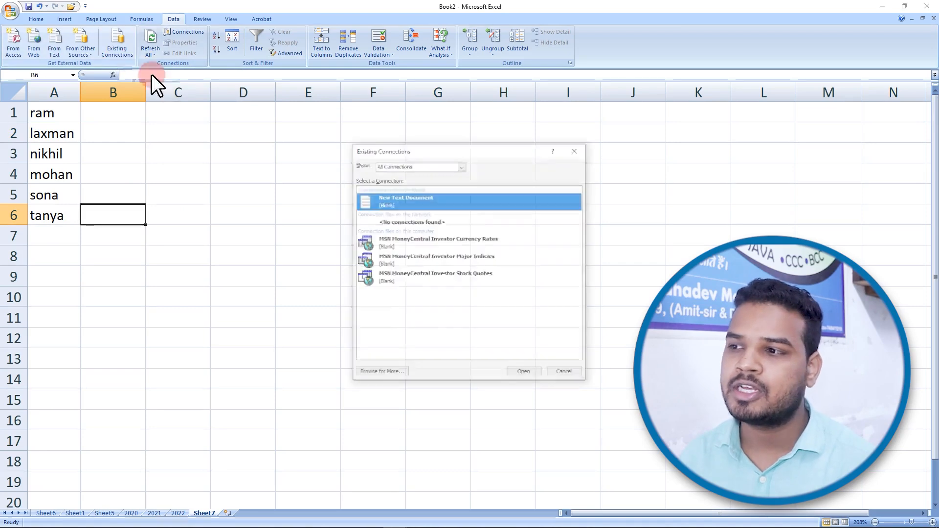
{"action": "left_click_drag", "start_coordinate": [392, 143], "coordinate": [239, 86]}
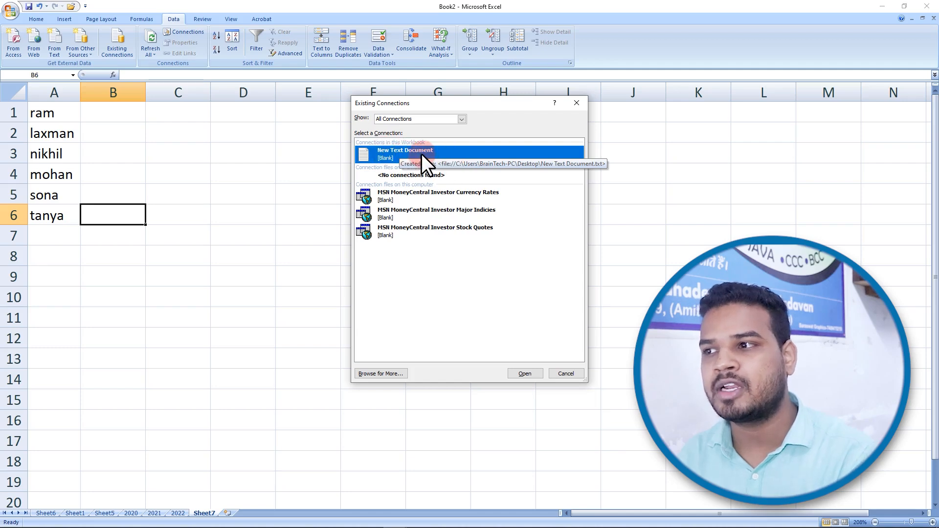
{"action": "left_click", "coordinate": [555, 372]}
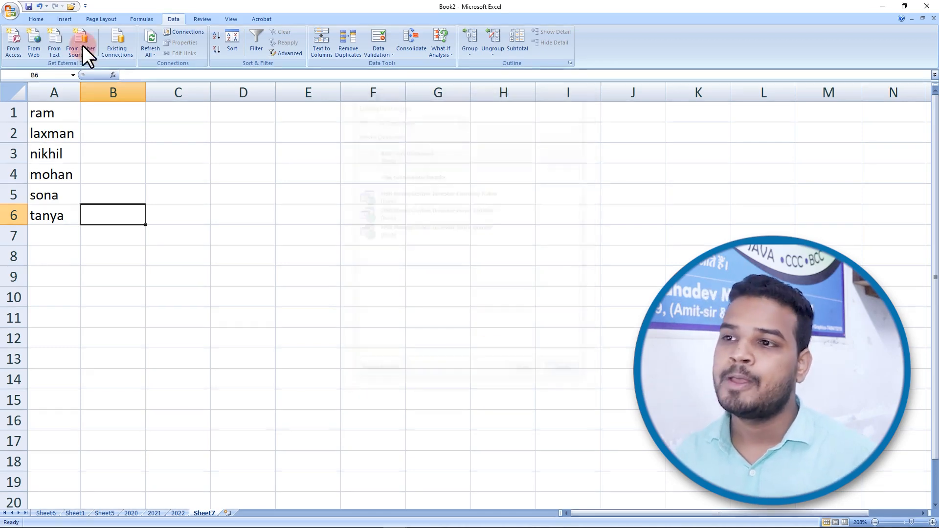
{"action": "left_click", "coordinate": [120, 45]}
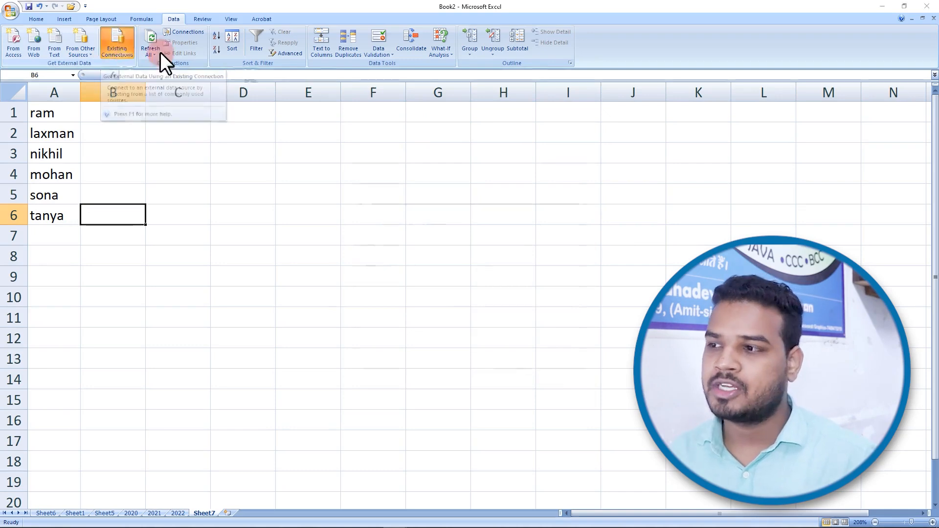
{"action": "left_click", "coordinate": [511, 165]}
{"action": "left_click", "coordinate": [567, 153]}
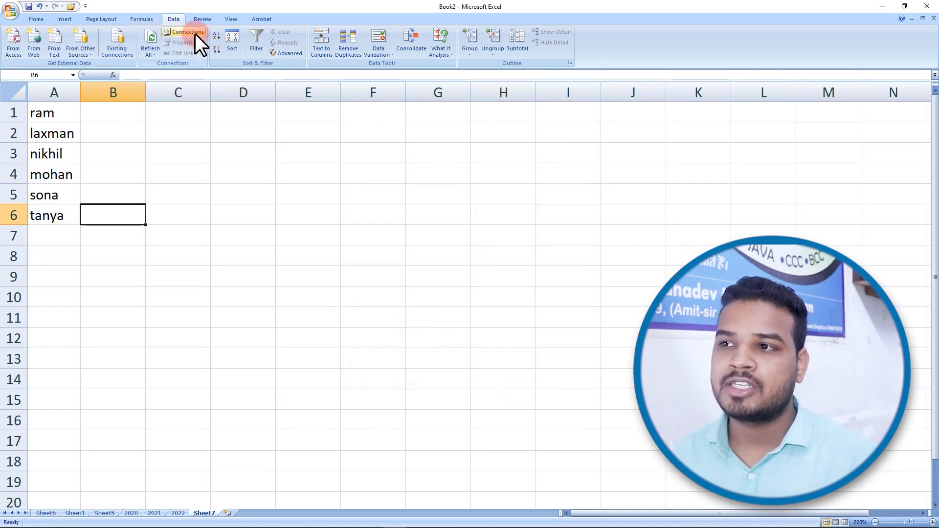
Step: Examine the New Text Document entry and its management options in Workbook Connections, and close the dialog
{"action": "left_click", "coordinate": [194, 32]}
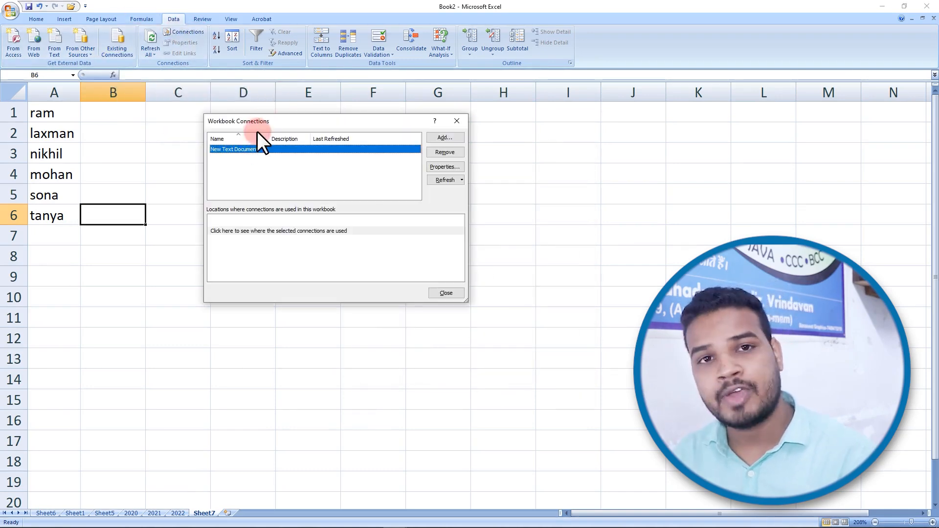
{"action": "left_click", "coordinate": [250, 156]}
{"action": "left_click", "coordinate": [447, 137]}
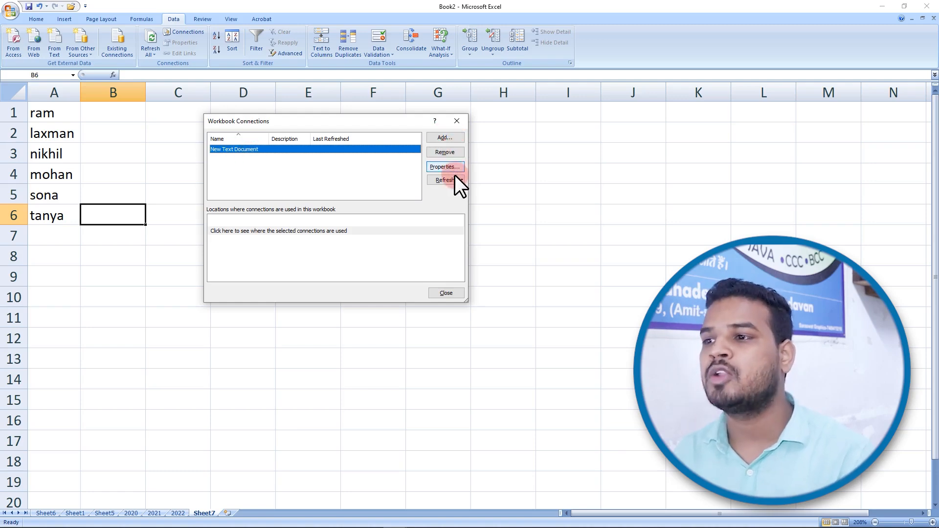
{"action": "left_click", "coordinate": [445, 293]}
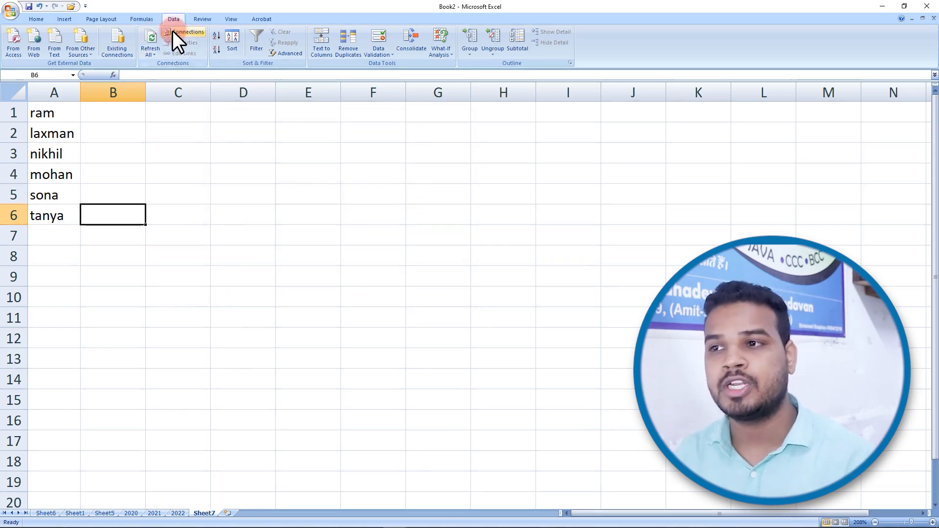
{"action": "left_click", "coordinate": [139, 50]}
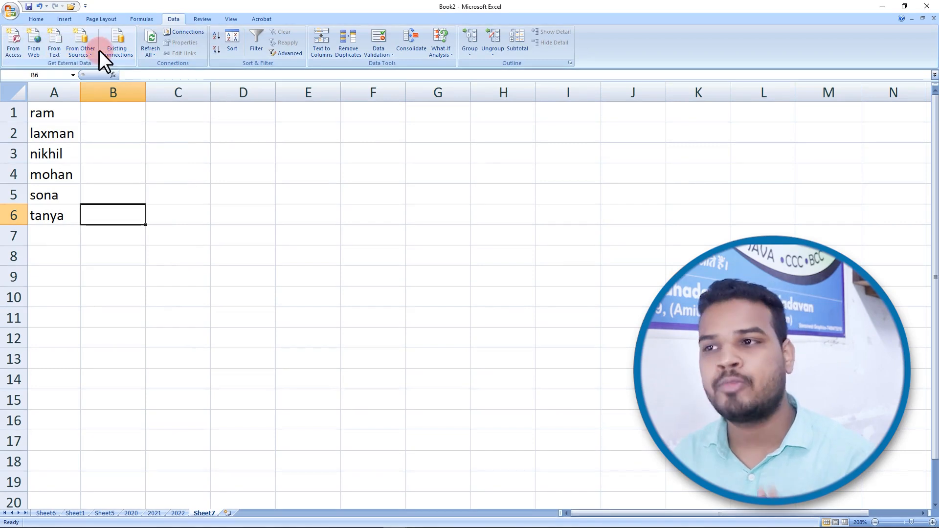
{"action": "left_click", "coordinate": [199, 136]}
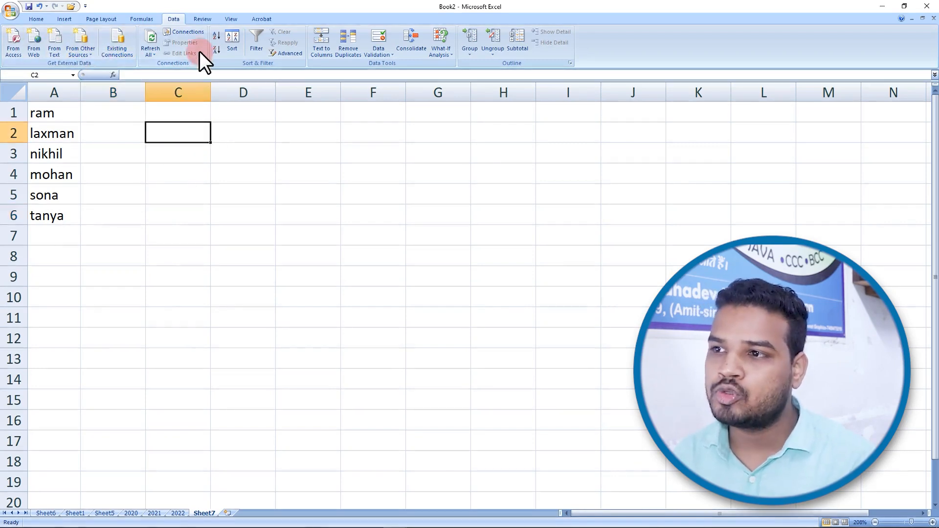